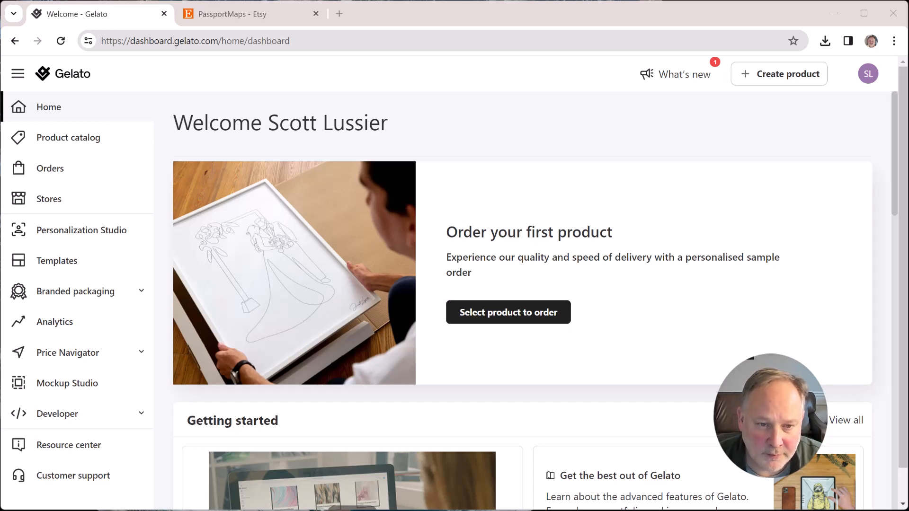
# Step: Browse the featured items and map listings in the PassportMaps shop on Etsy, and return to the Gelato dashboard
pyautogui.click(250, 15)
pyautogui.scroll(-3, 378, 141)
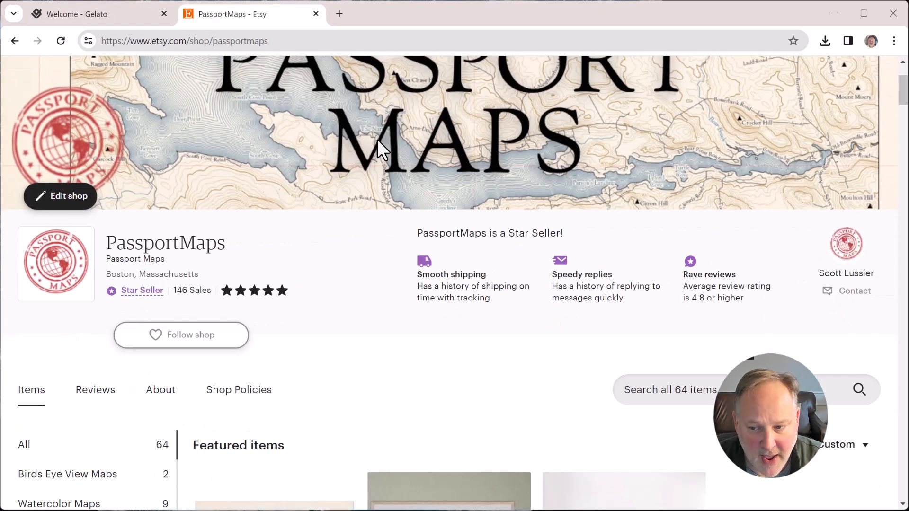
pyautogui.scroll(-8, 377, 139)
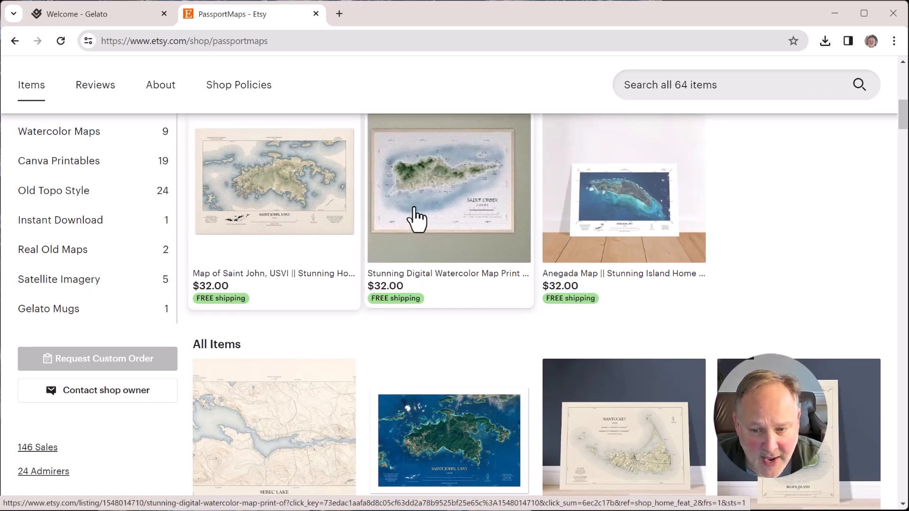
pyautogui.scroll(-10, 415, 218)
pyautogui.scroll(-20, 418, 219)
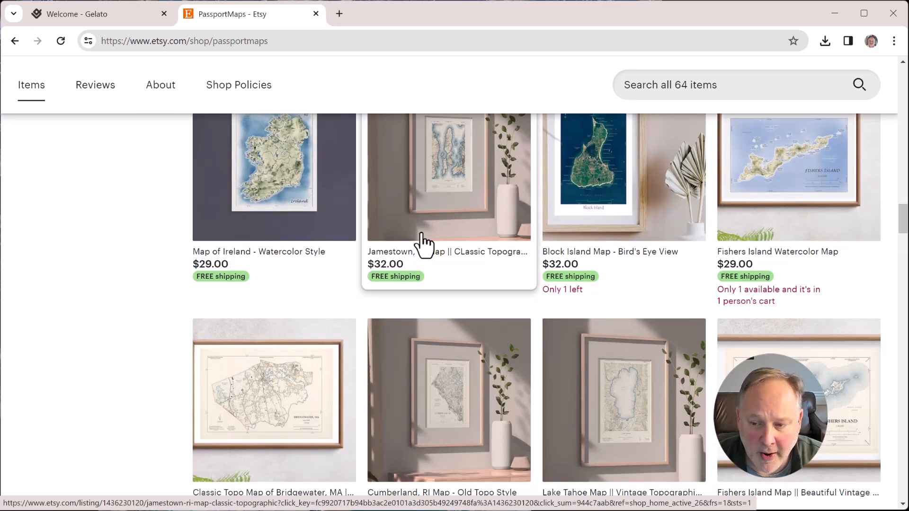
pyautogui.scroll(10, 416, 209)
pyautogui.scroll(15, 435, 219)
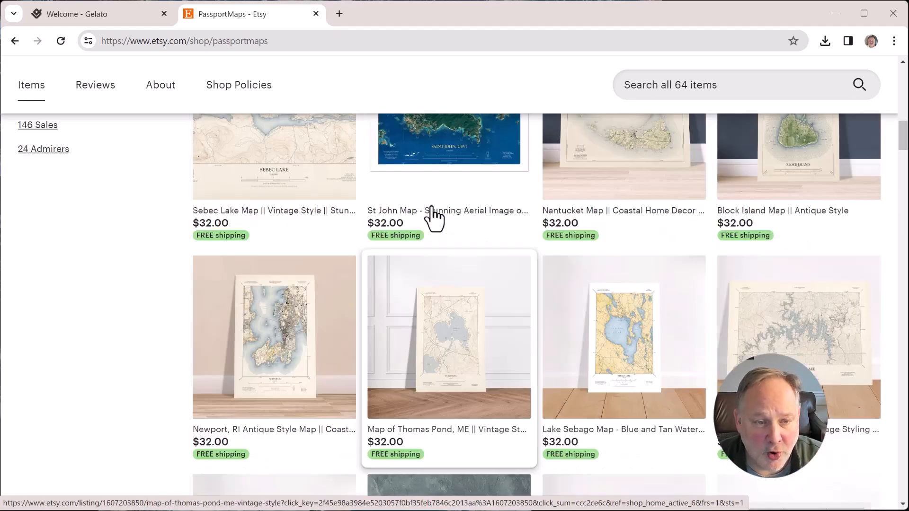
pyautogui.click(136, 16)
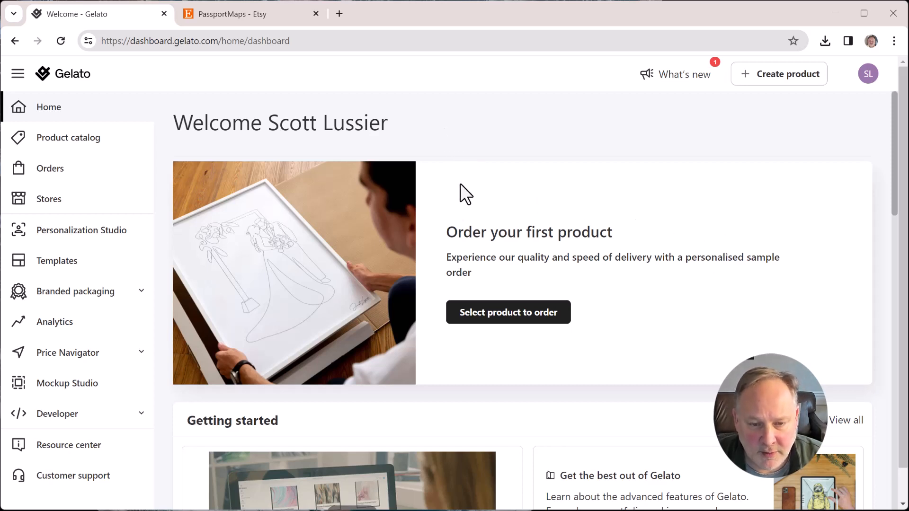
pyautogui.click(262, 13)
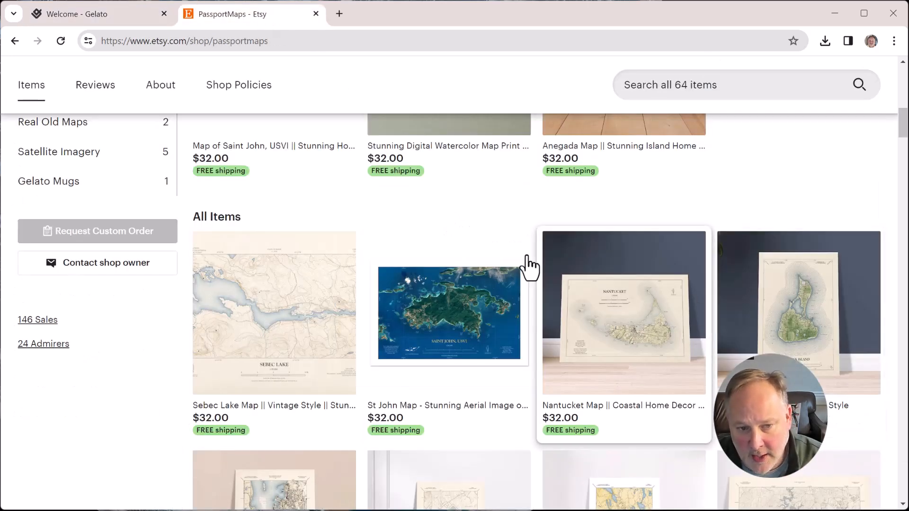
pyautogui.click(99, 13)
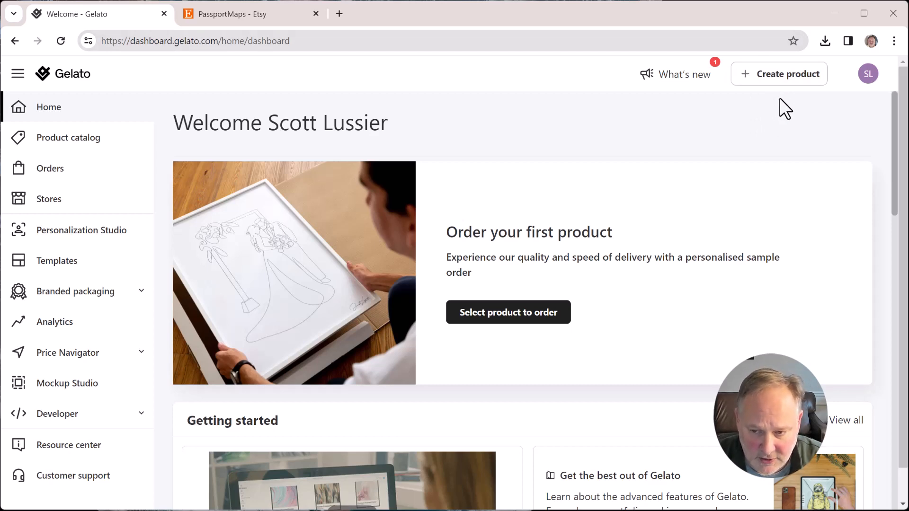
# Step: Start creating multiple products from one design and open the local file chooser for the artwork
pyautogui.click(780, 81)
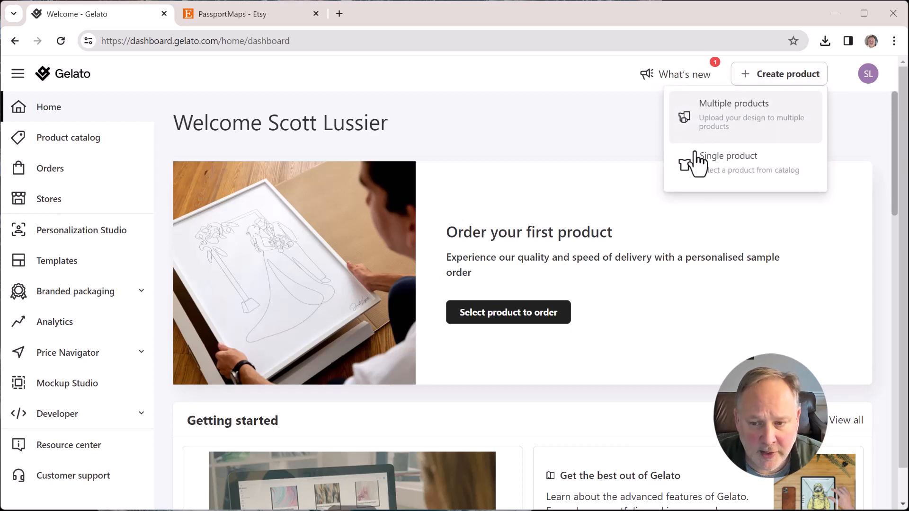
pyautogui.click(728, 124)
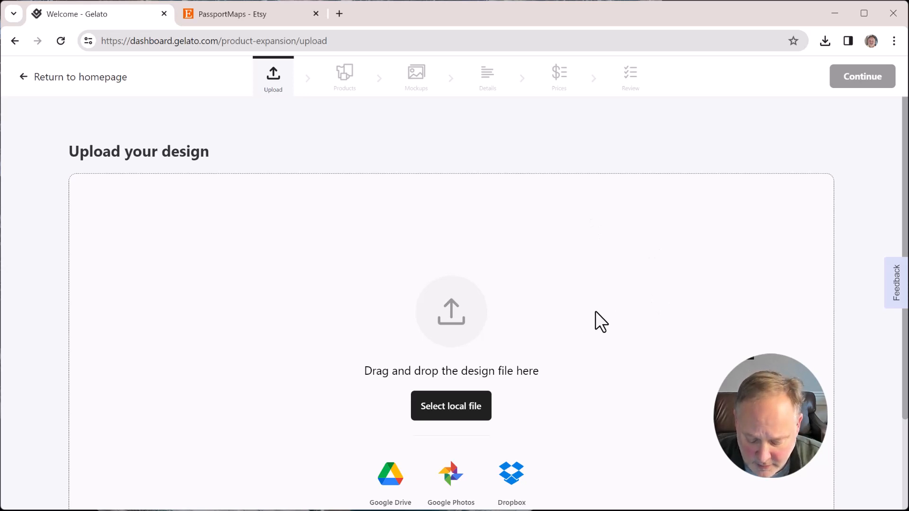
pyautogui.click(455, 423)
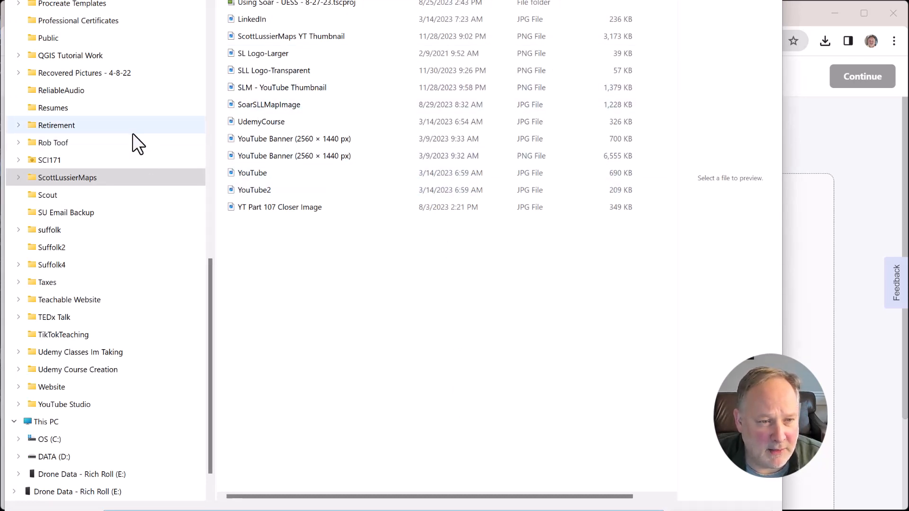
# Step: Browse to the WestportMA folder inside Passport Maps > ETSY Store in Dropbox and bring the whole file dialog into view
pyautogui.scroll(12, 121, 271)
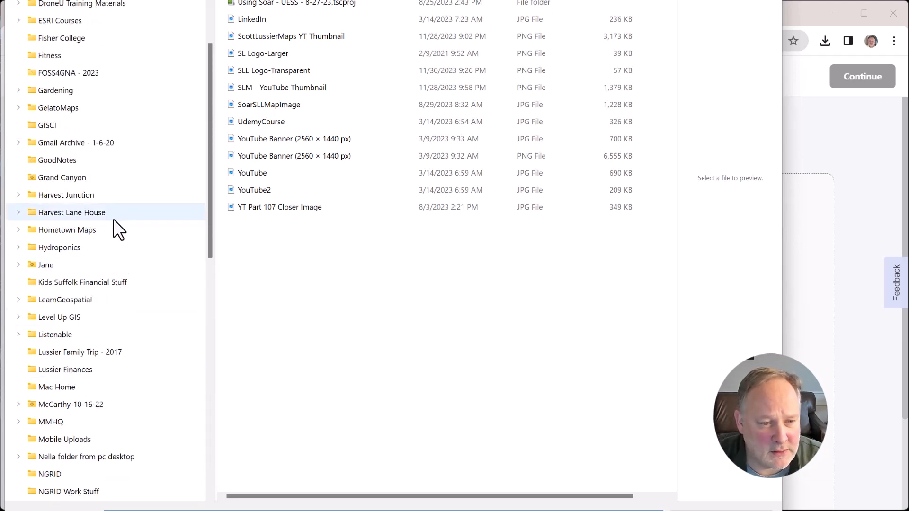
pyautogui.scroll(6, 112, 219)
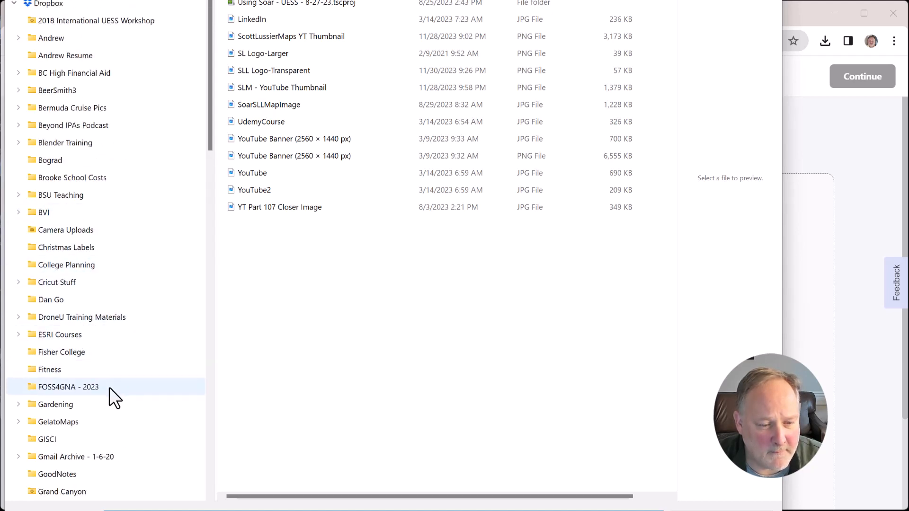
pyautogui.scroll(-9, 99, 416)
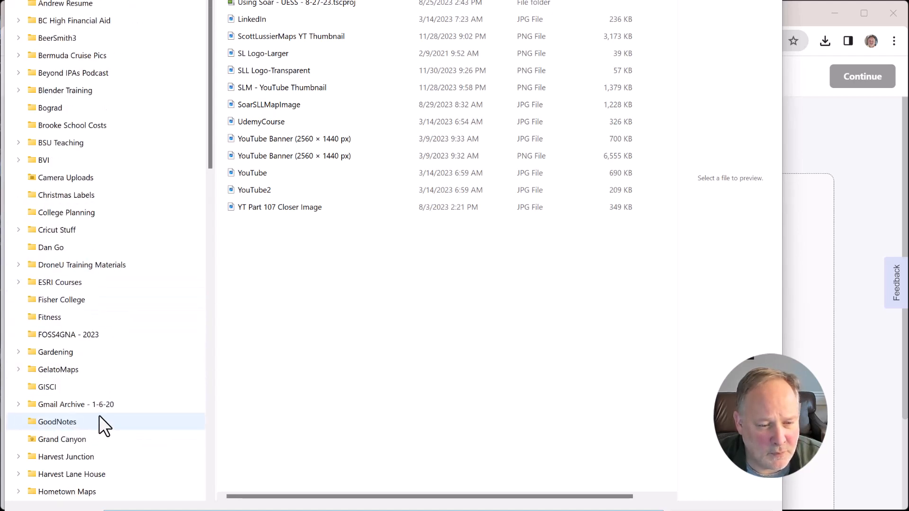
pyautogui.scroll(-3, 82, 361)
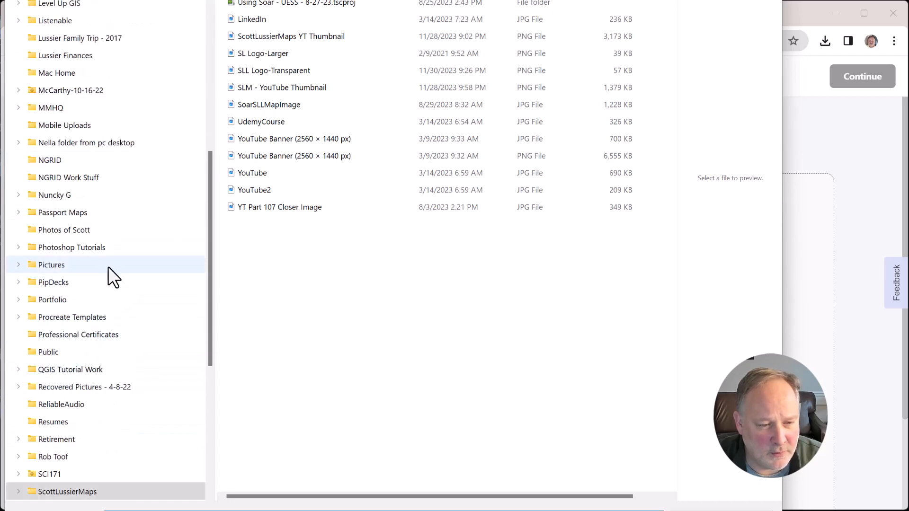
pyautogui.click(79, 218)
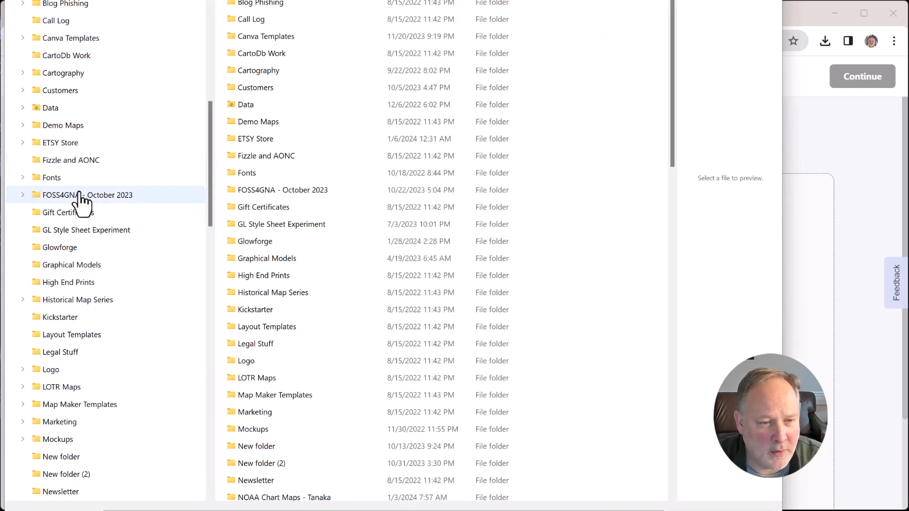
pyautogui.click(65, 140)
pyautogui.scroll(-16, 301, 356)
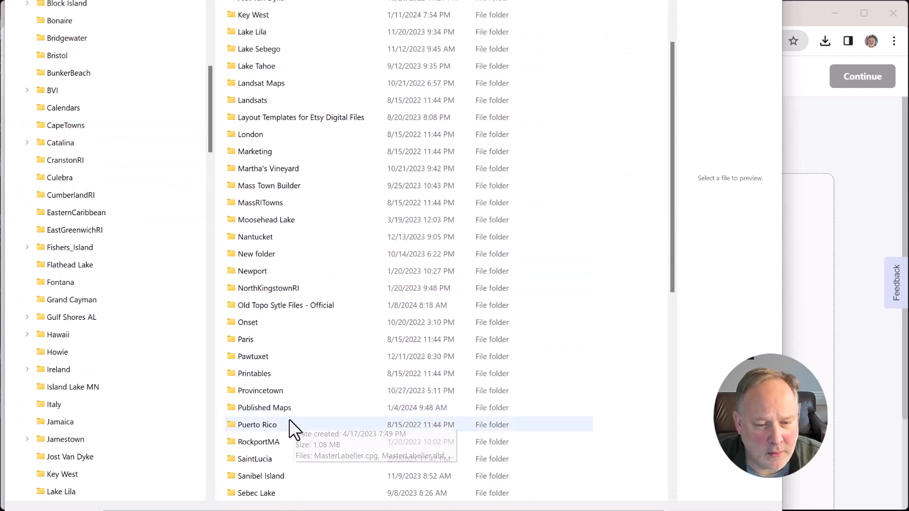
pyautogui.doubleClick(267, 392)
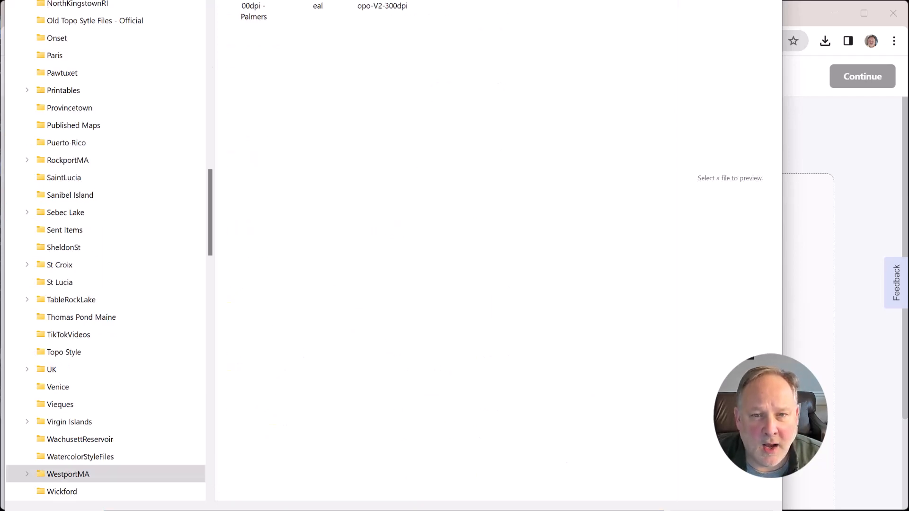
pyautogui.moveTo(510, 0); pyautogui.dragTo(521, 85)
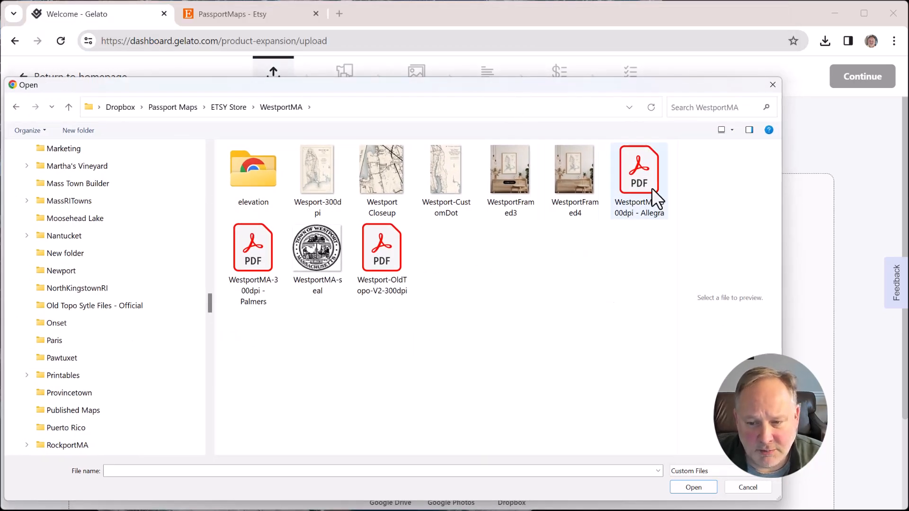
# Step: Upload the PDF "WestportMA-300dpi - Allegra" as the design, continue to product selection and dismiss the tip about variants
pyautogui.click(644, 177)
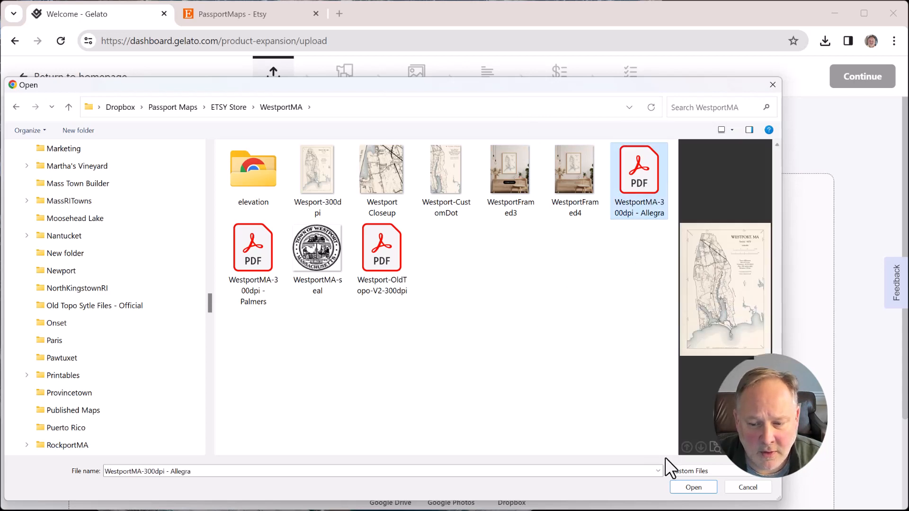
pyautogui.click(694, 487)
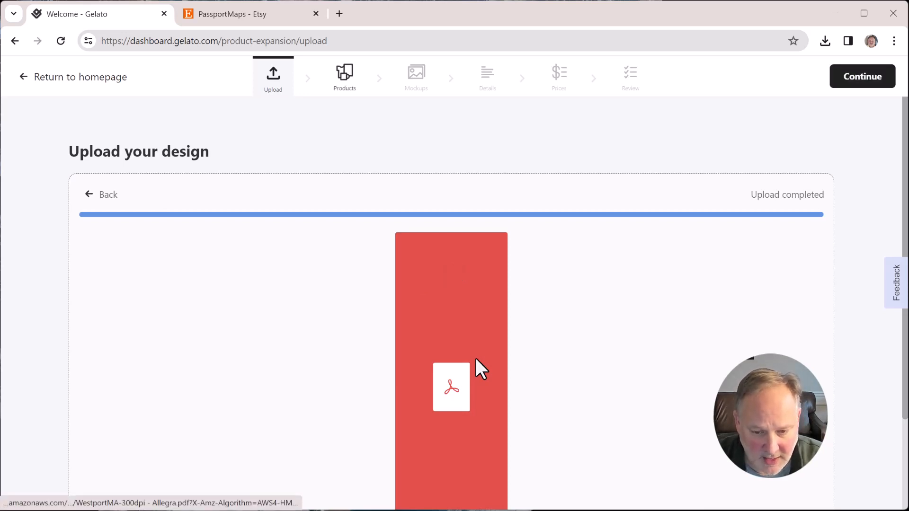
pyautogui.scroll(-3, 516, 376)
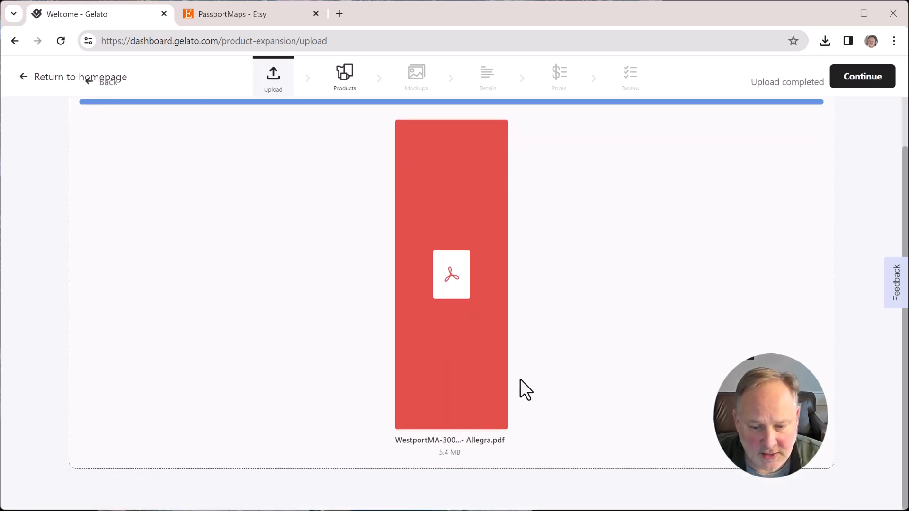
pyautogui.scroll(3, 626, 420)
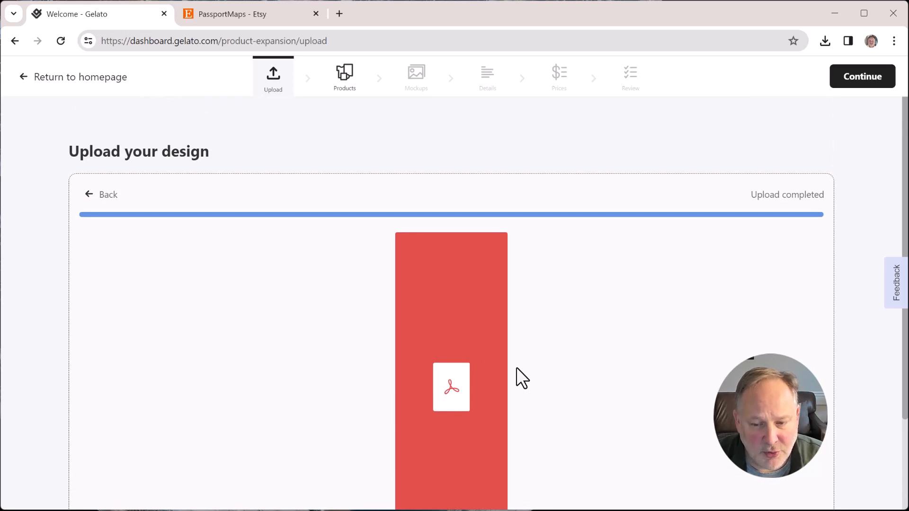
pyautogui.scroll(-2, 558, 410)
pyautogui.scroll(2, 449, 363)
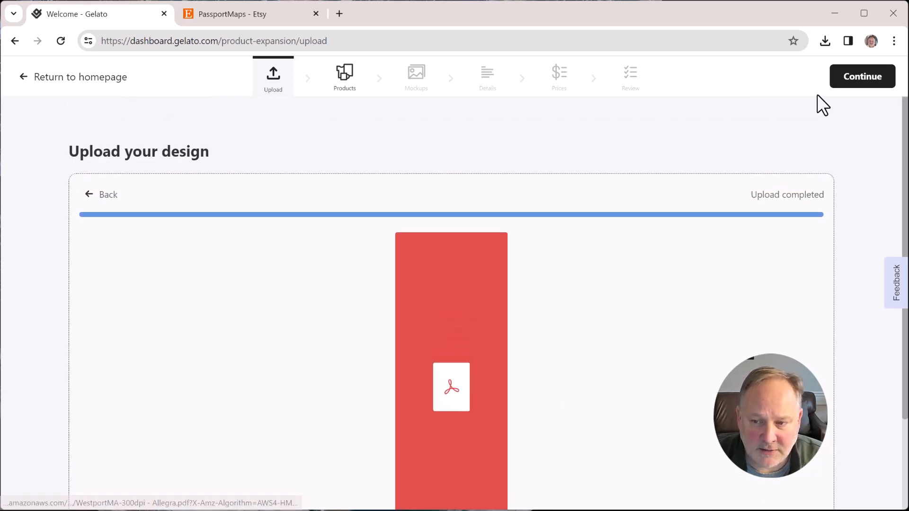
pyautogui.click(851, 81)
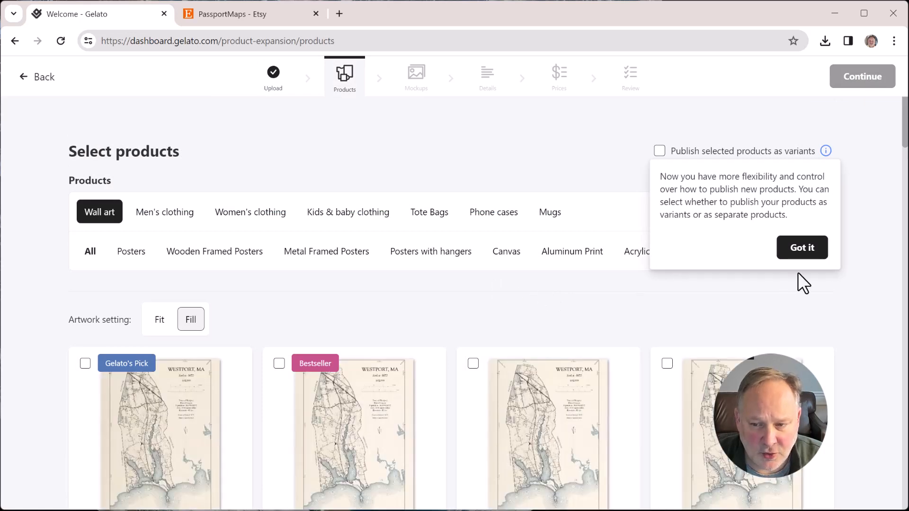
pyautogui.click(811, 257)
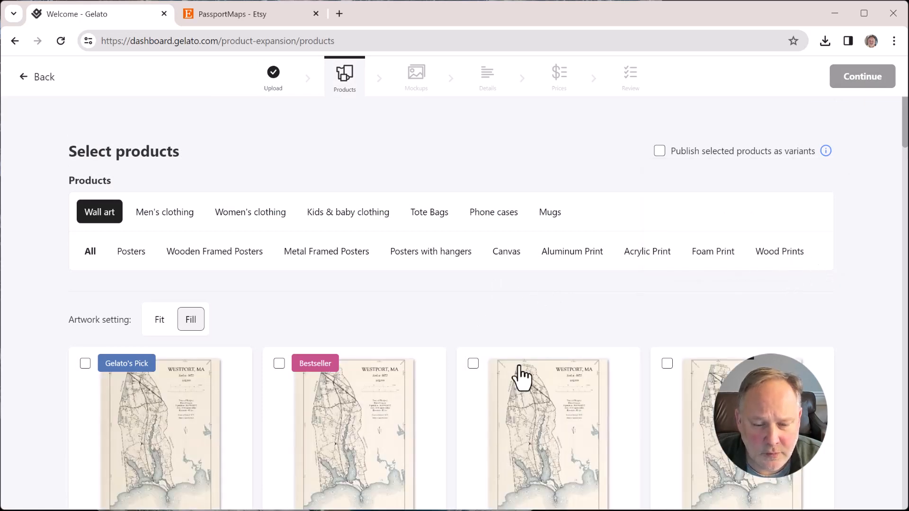
# Step: Review the wall art poster options and enable publishing the selected products as variants
pyautogui.scroll(-4, 376, 351)
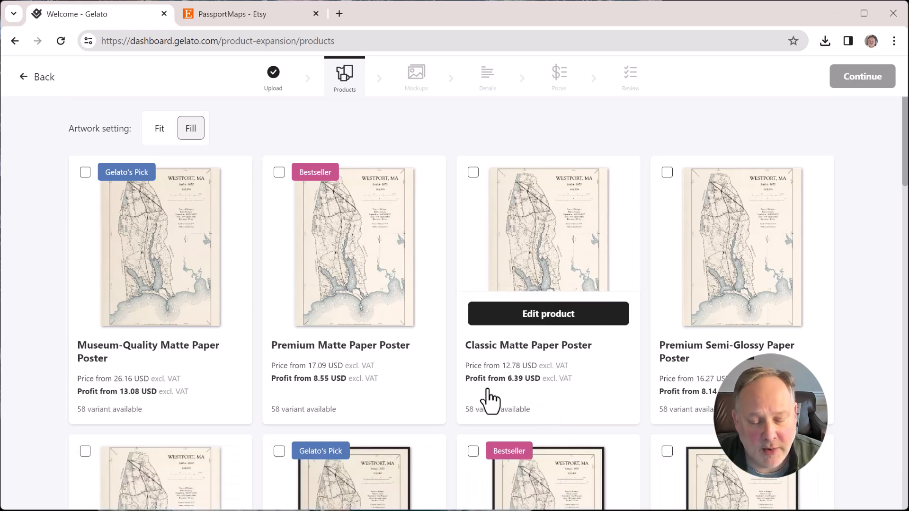
pyautogui.scroll(4, 503, 403)
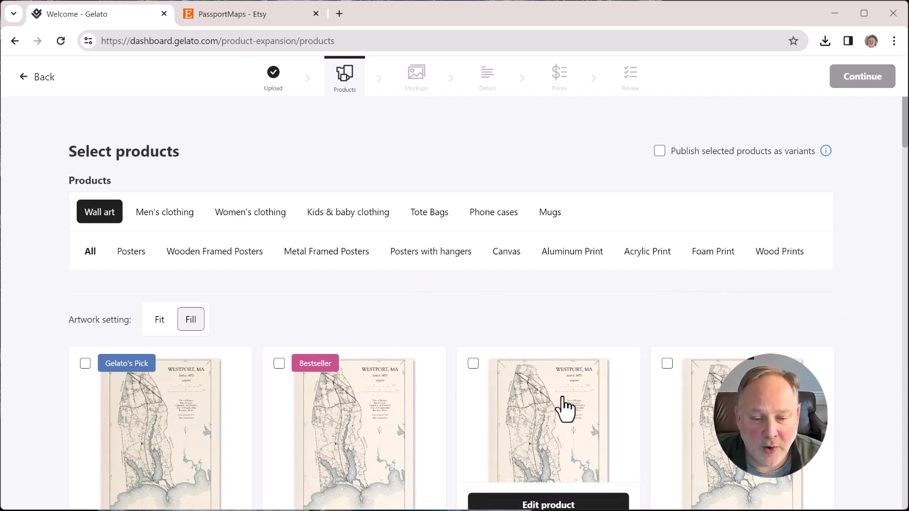
pyautogui.scroll(-3, 565, 408)
pyautogui.scroll(2, 442, 375)
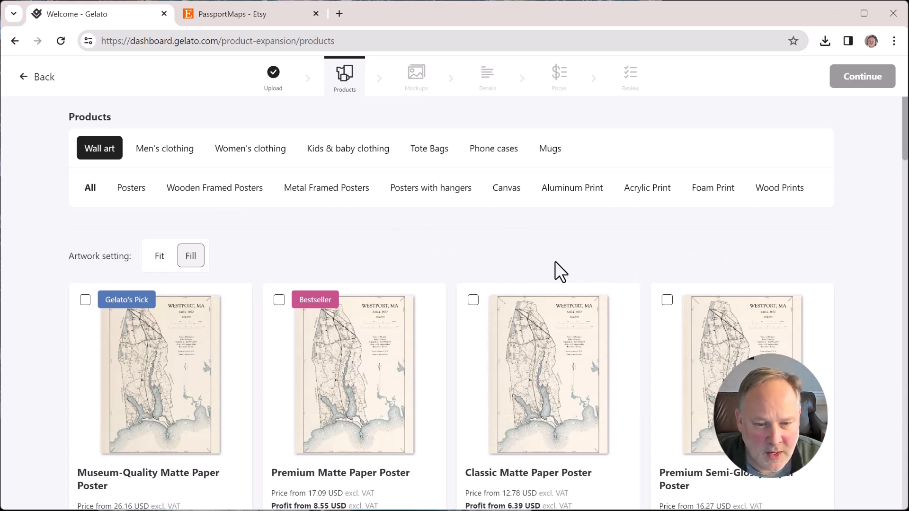
pyautogui.scroll(2, 604, 242)
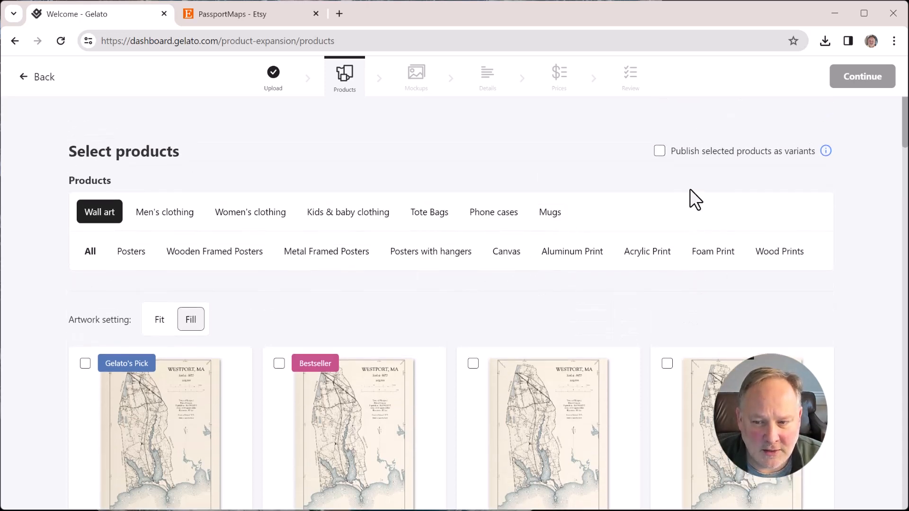
pyautogui.click(661, 151)
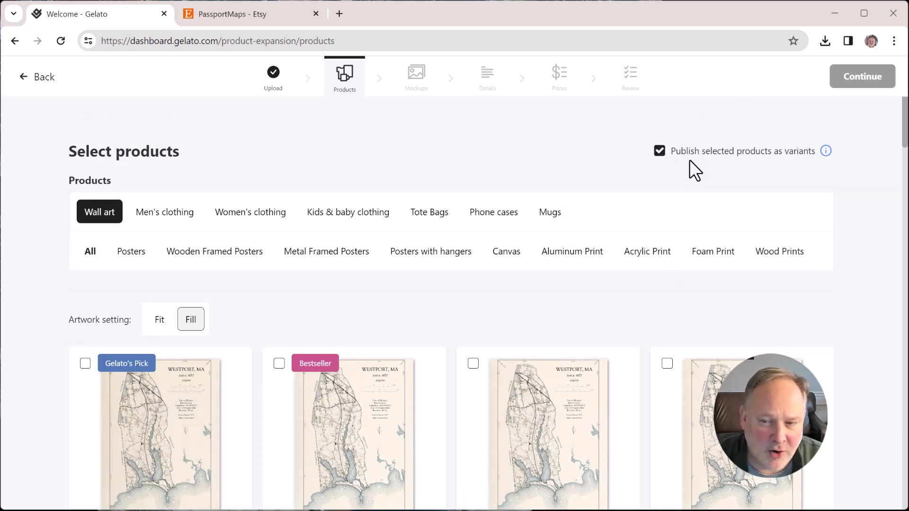
pyautogui.scroll(-1, 487, 313)
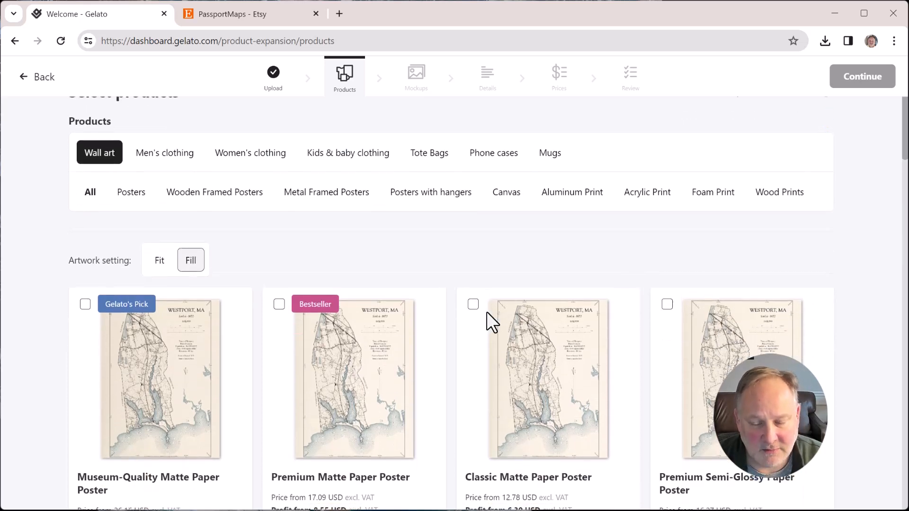
pyautogui.scroll(1, 486, 312)
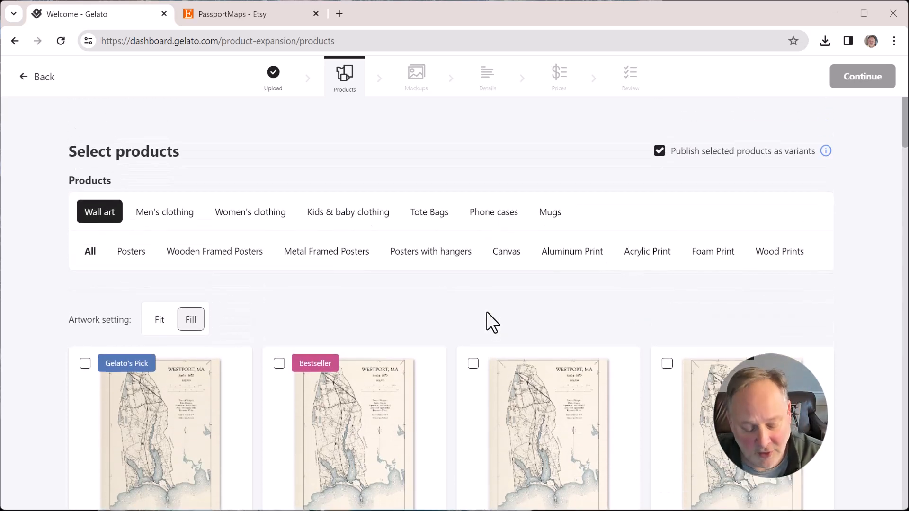
pyautogui.moveTo(826, 150)
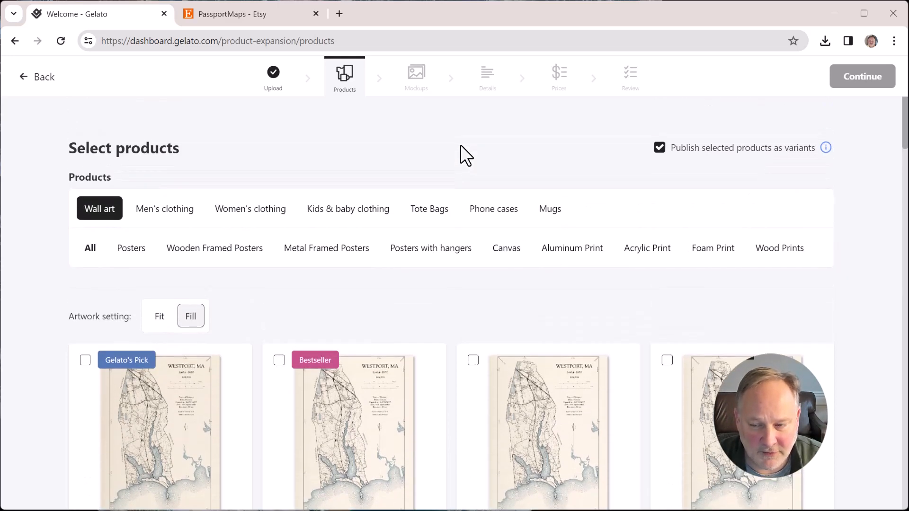
pyautogui.scroll(-1, 540, 305)
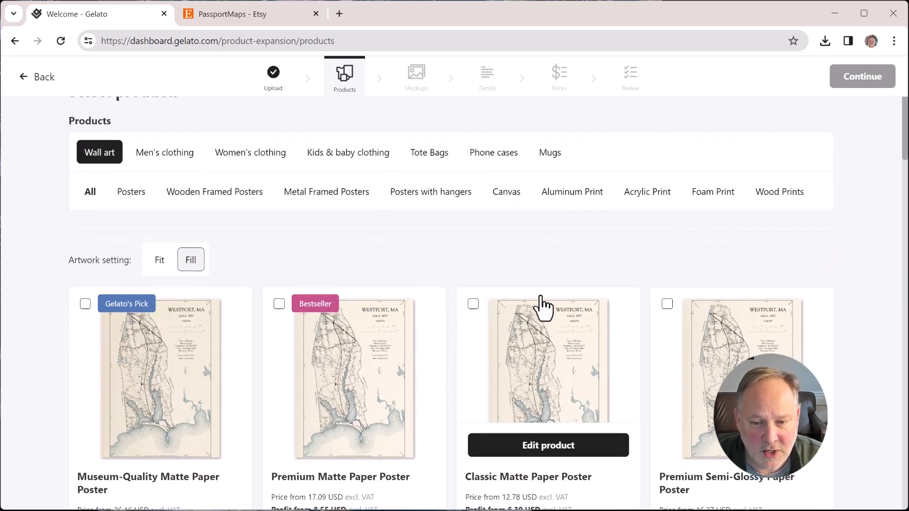
pyautogui.scroll(1, 544, 305)
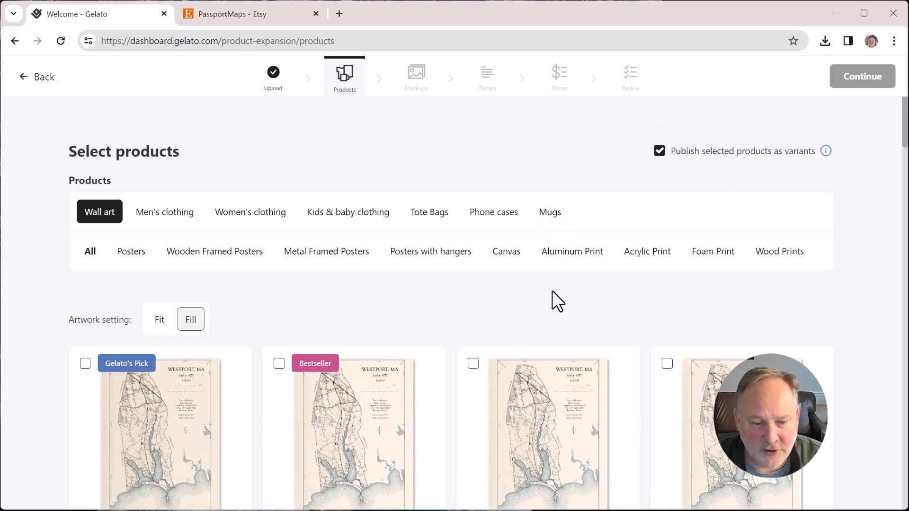
# Step: Open the Premium Matte Paper Poster for editing and add the 30x45 cm / 12x18" size
pyautogui.scroll(-2, 545, 300)
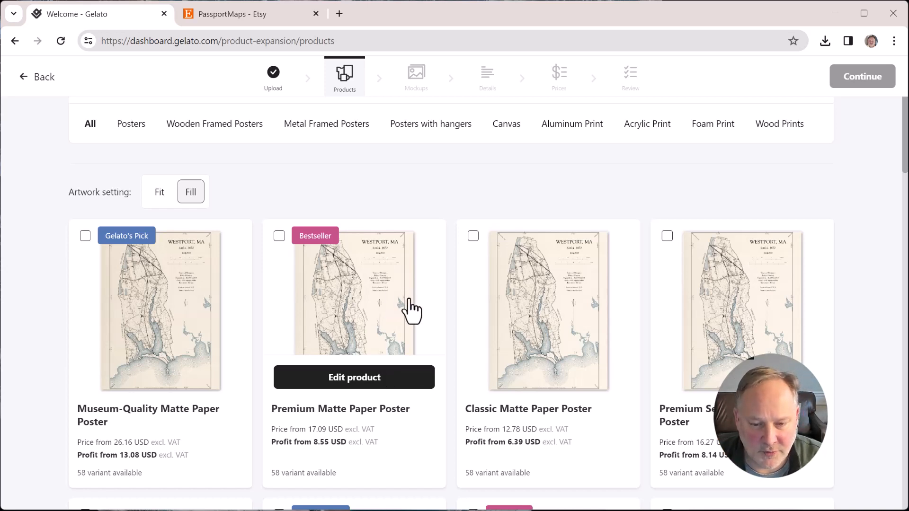
pyautogui.scroll(-3, 412, 310)
pyautogui.scroll(2, 412, 327)
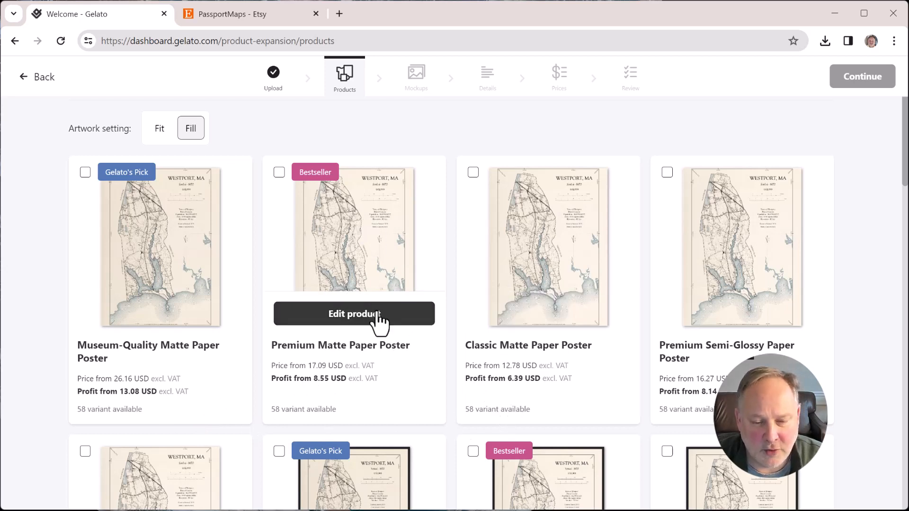
pyautogui.click(355, 314)
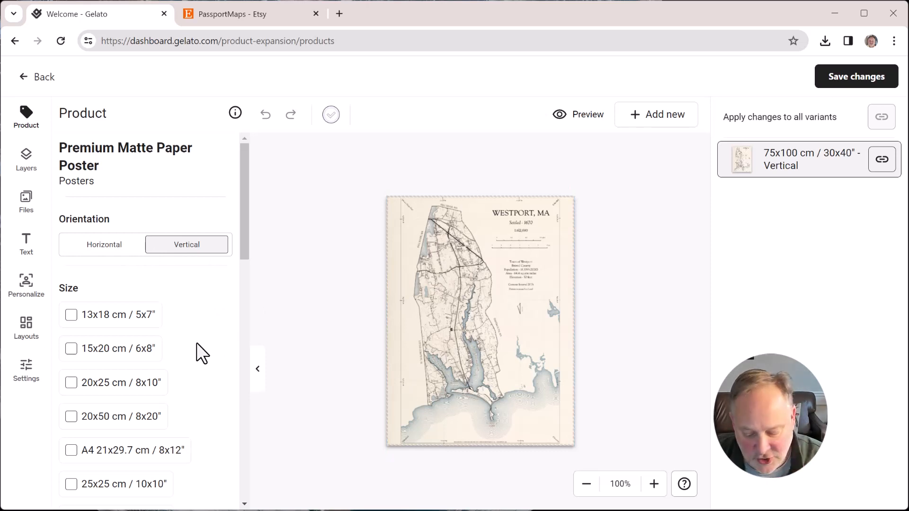
pyautogui.scroll(-5, 192, 343)
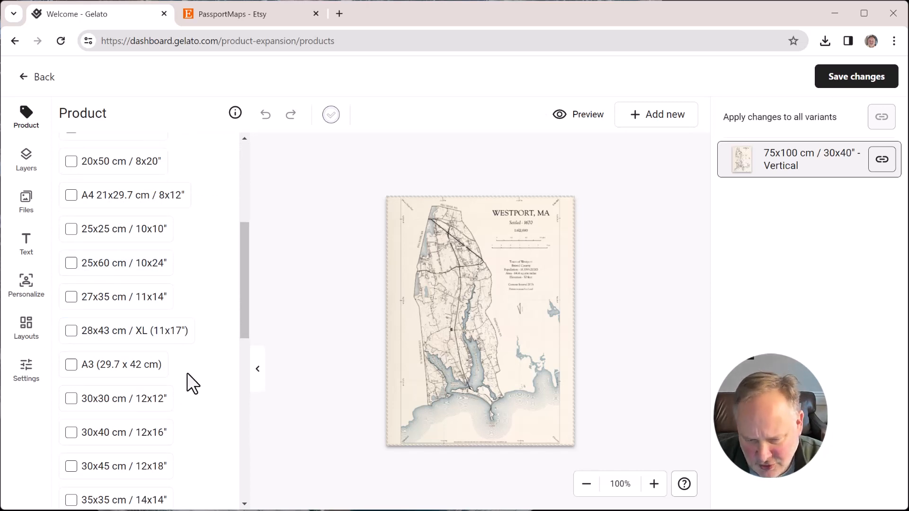
pyautogui.scroll(-1, 161, 407)
pyautogui.click(71, 403)
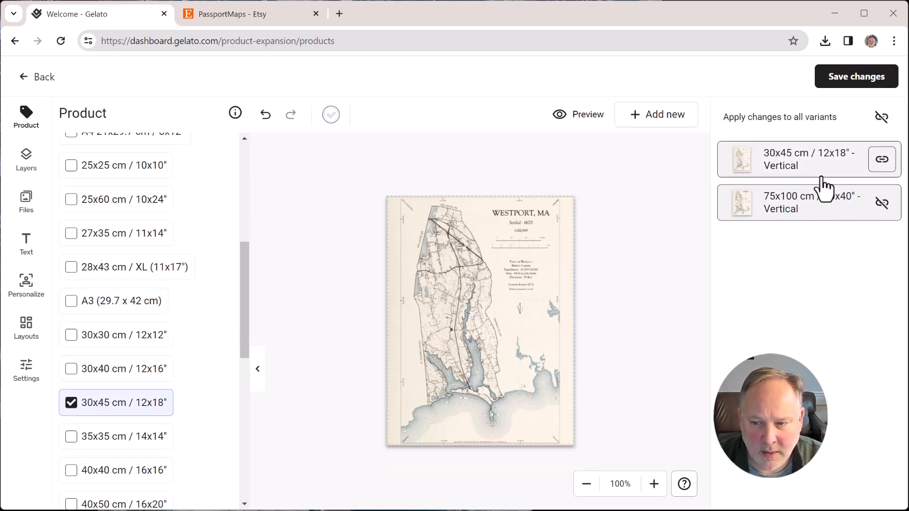
# Step: Show the 30x45 cm / 12x18" variant and select its artwork to check how the map fits the poster
pyautogui.click(824, 179)
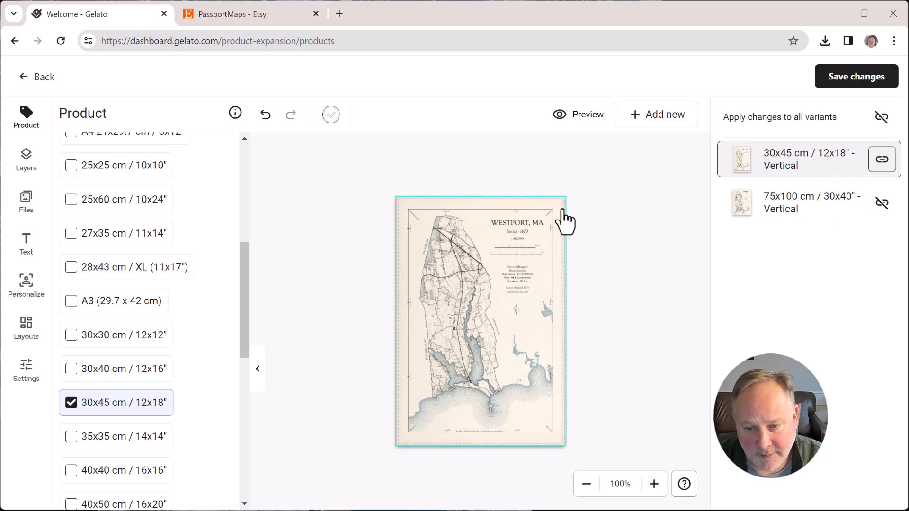
pyautogui.click(565, 219)
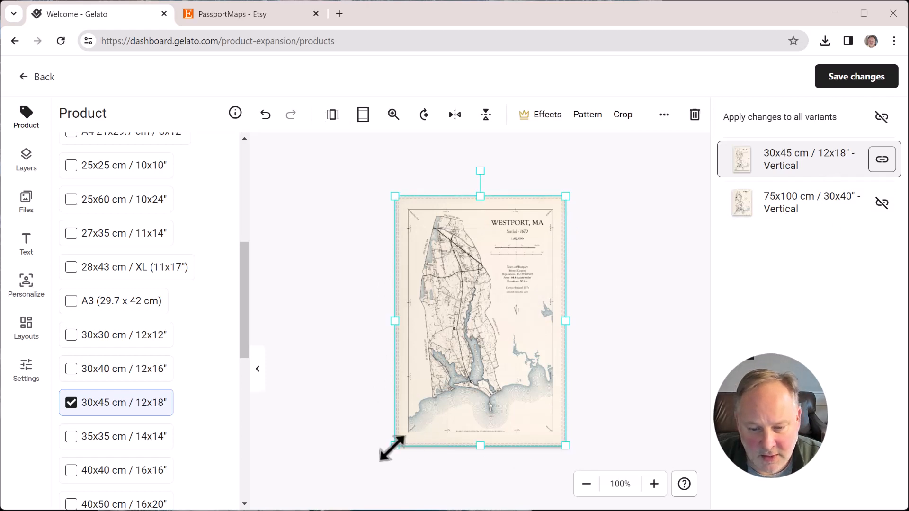
pyautogui.moveTo(394, 445); pyautogui.dragTo(398, 443)
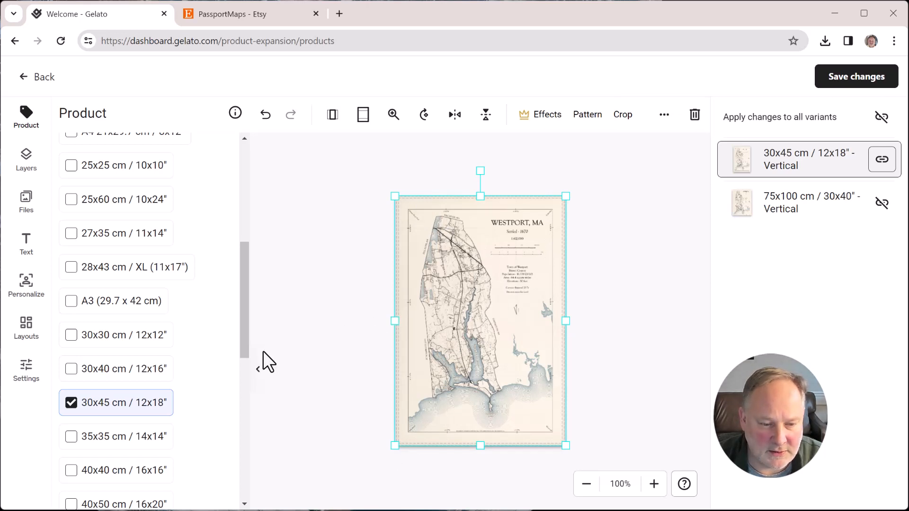
# Step: Add the 40x60 cm / 16x24" size to the Premium Matte Paper Poster
pyautogui.moveTo(241, 296); pyautogui.dragTo(238, 350)
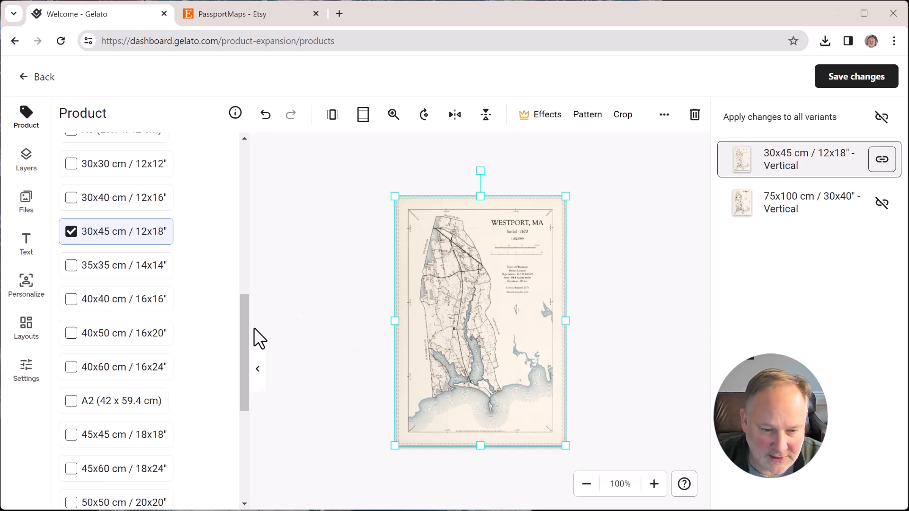
pyautogui.scroll(-1, 246, 338)
pyautogui.click(72, 341)
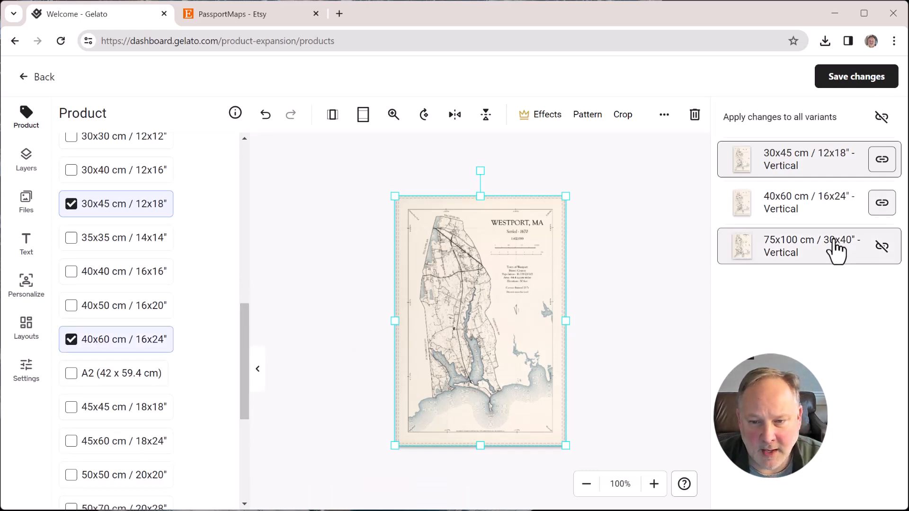
# Step: Try to clear the 75x100 cm / 30x40" variant by deleting its artwork and image placeholder, leaving it unlinked from the other variants
pyautogui.click(807, 255)
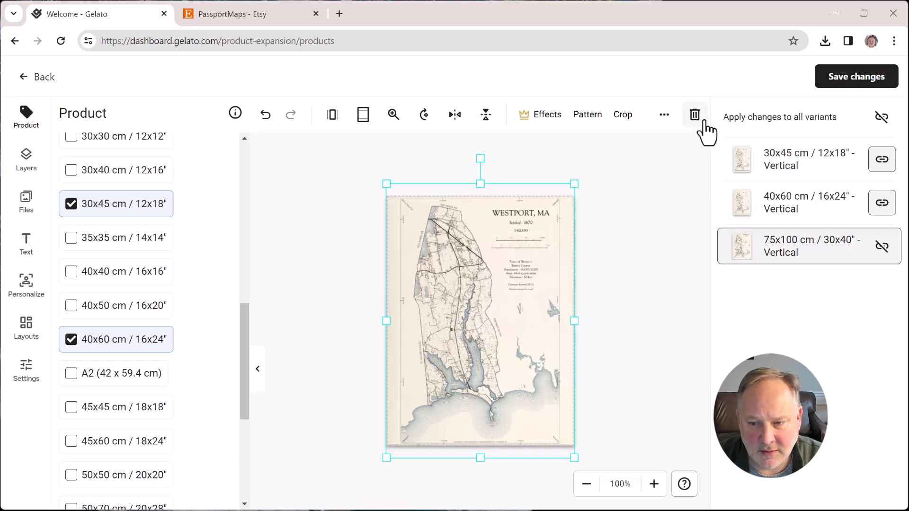
pyautogui.click(695, 117)
pyautogui.click(787, 214)
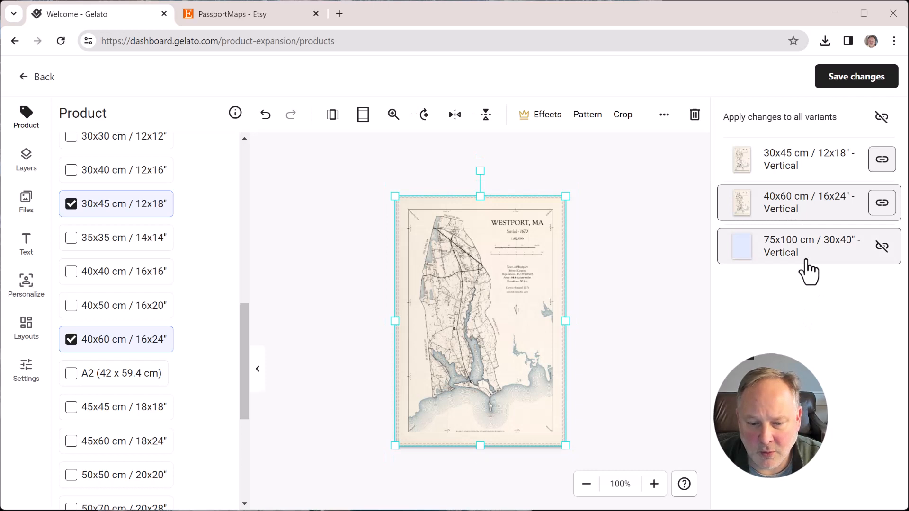
pyautogui.click(806, 266)
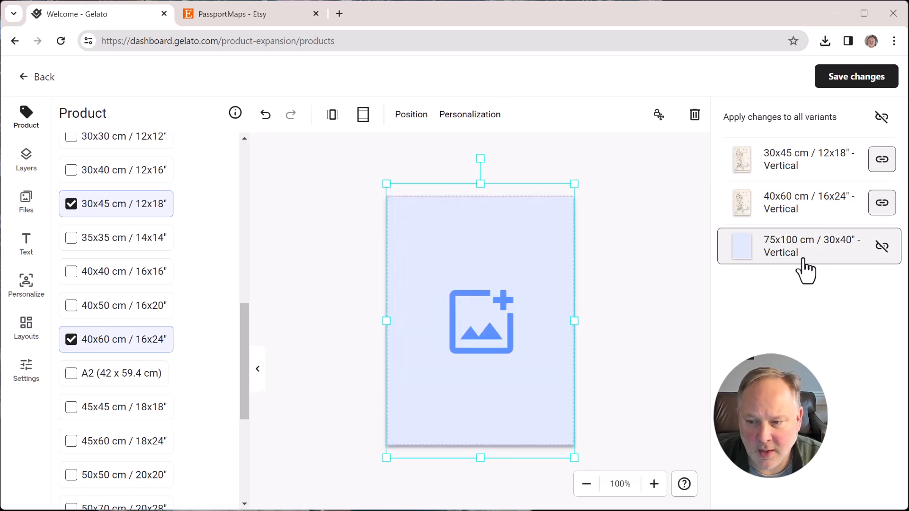
pyautogui.click(880, 247)
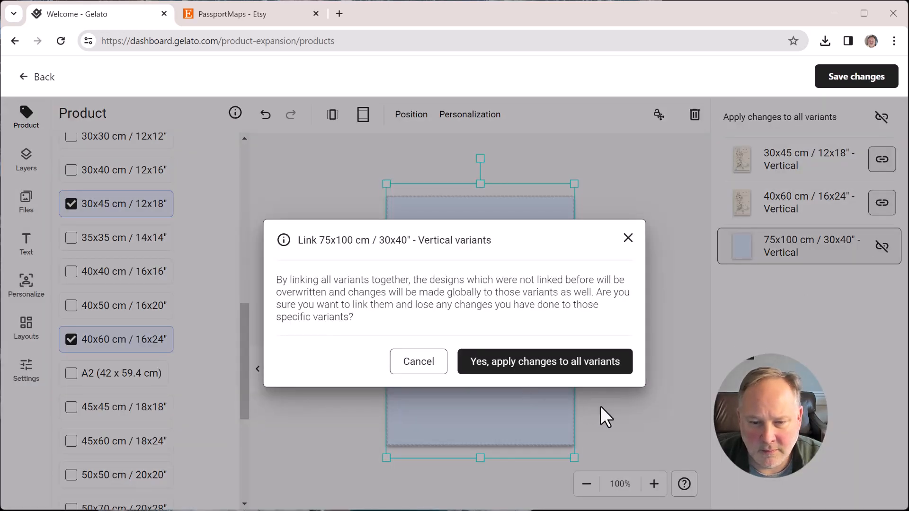
pyautogui.click(418, 362)
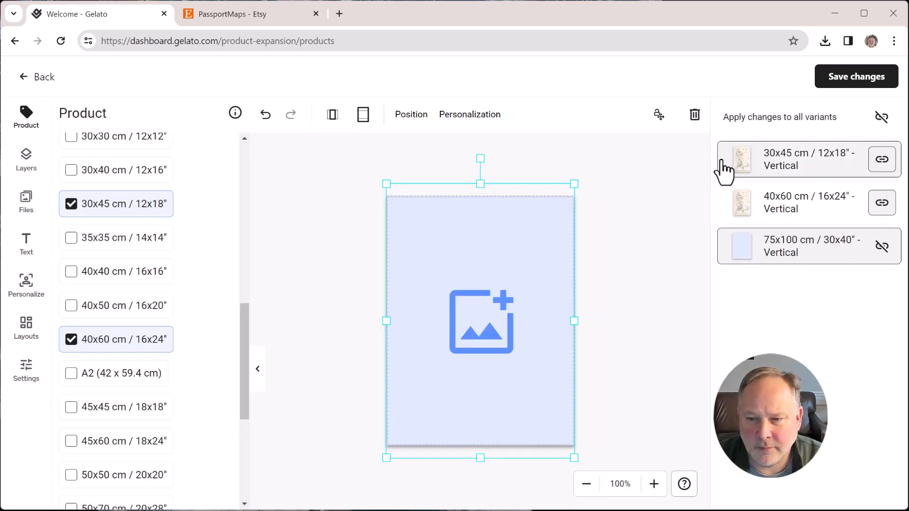
pyautogui.click(695, 115)
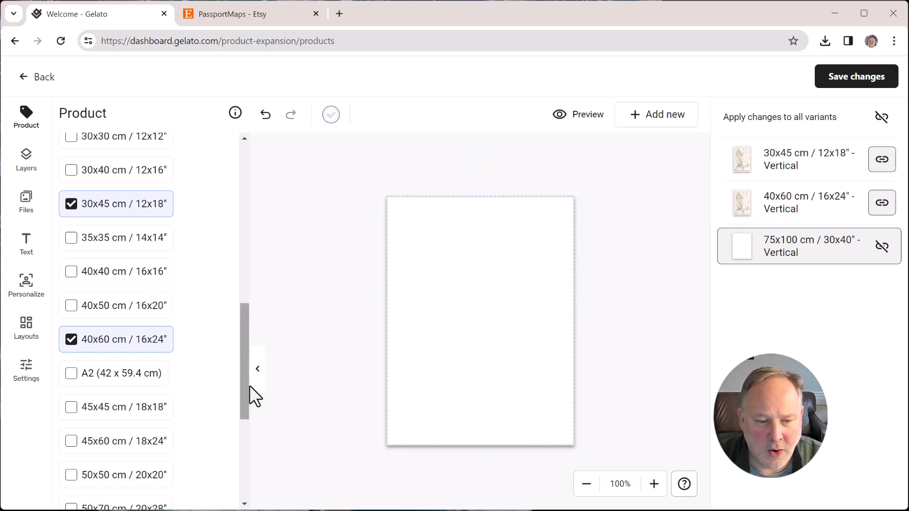
# Step: Deselect the 75x100 cm / 30x40" size and show the 40x60 cm / 16x24" variant
pyautogui.scroll(-5, 247, 426)
pyautogui.click(66, 503)
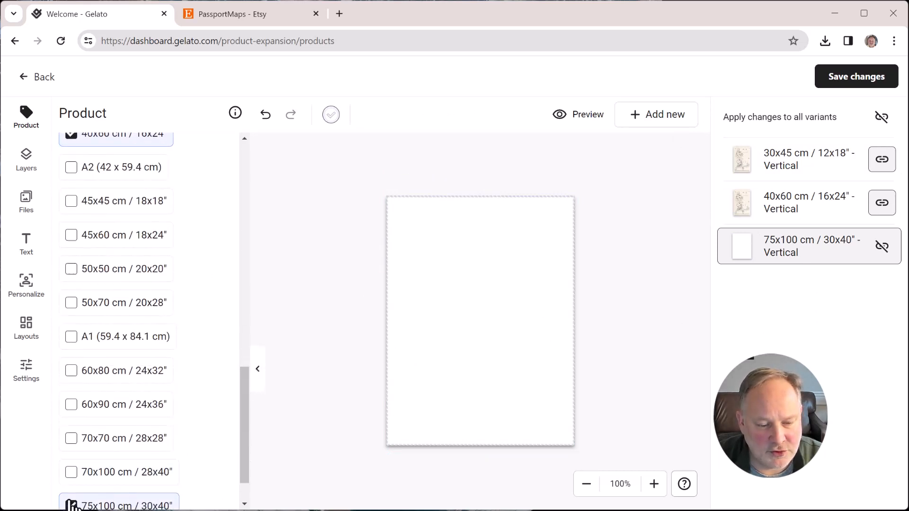
pyautogui.moveTo(246, 457); pyautogui.dragTo(251, 390)
pyautogui.scroll(-7, 250, 382)
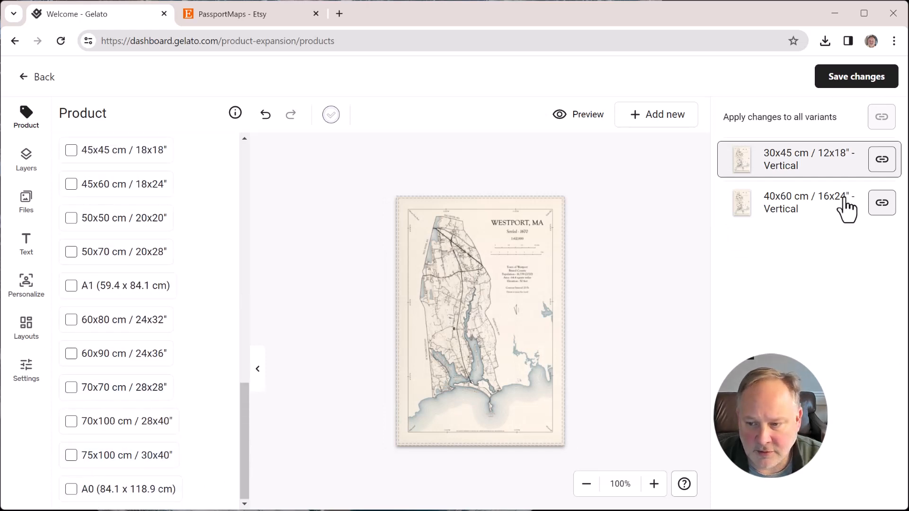
pyautogui.click(834, 202)
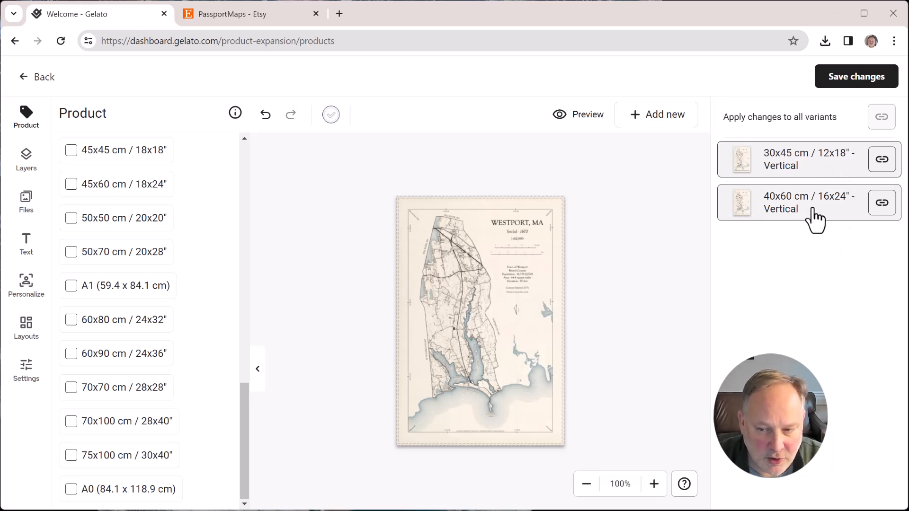
pyautogui.click(812, 209)
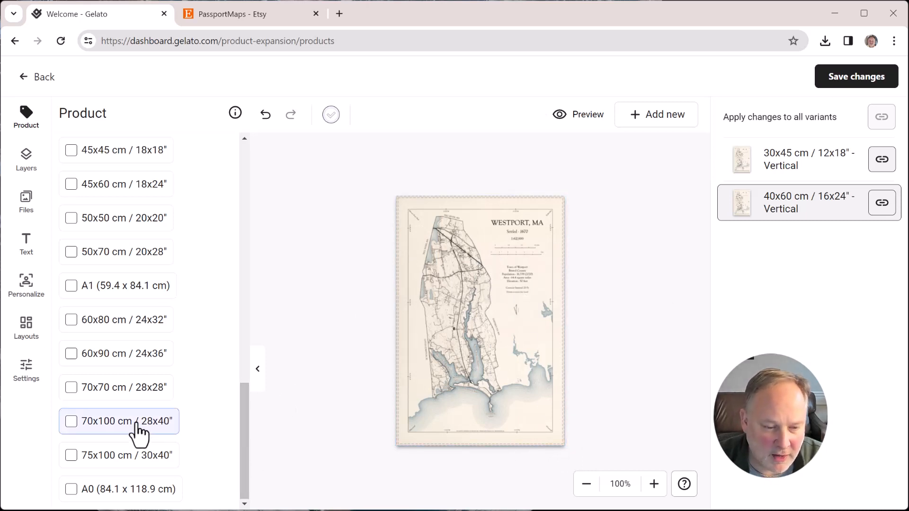
# Step: Add the 60x90 cm / 24x36" size, check its variant and save the changes to the poster
pyautogui.scroll(3, 161, 395)
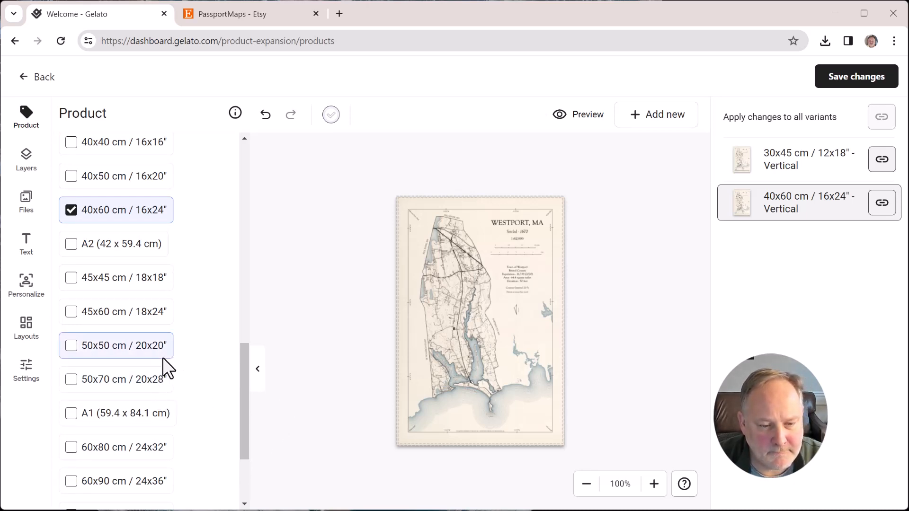
pyautogui.scroll(-3, 163, 368)
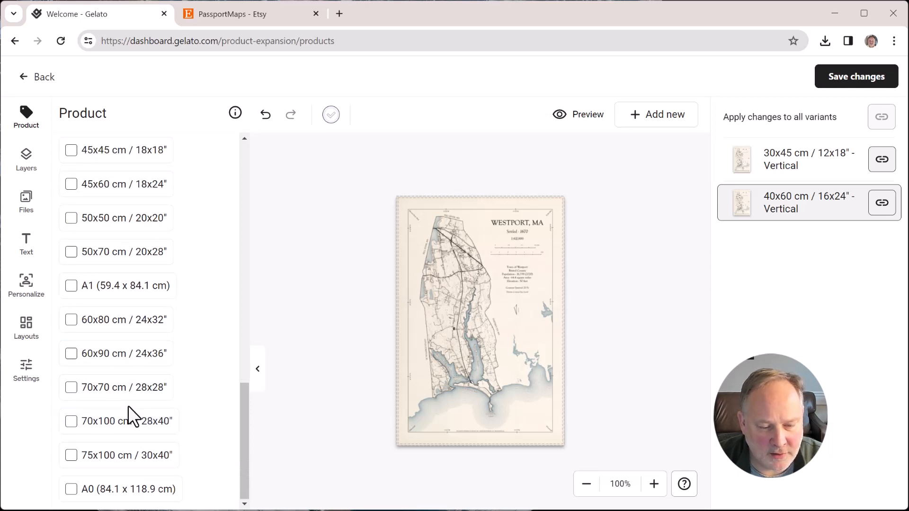
pyautogui.click(72, 359)
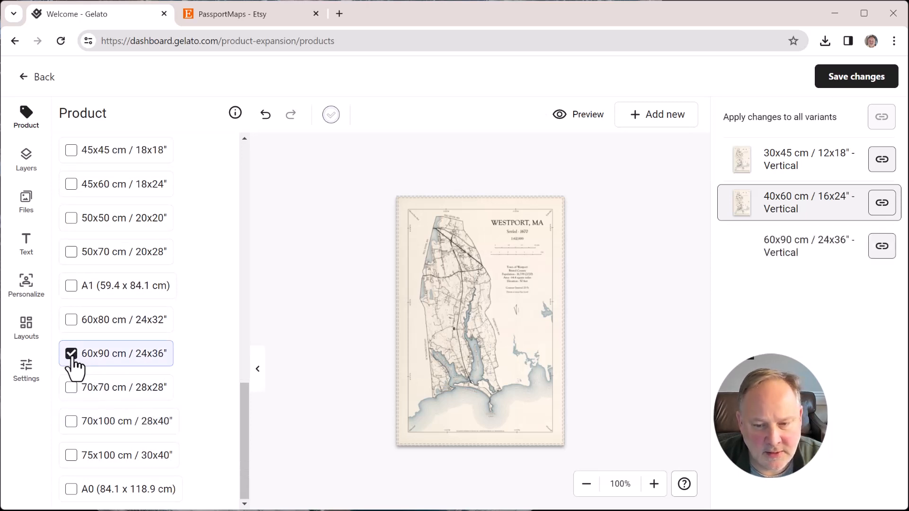
pyautogui.click(805, 251)
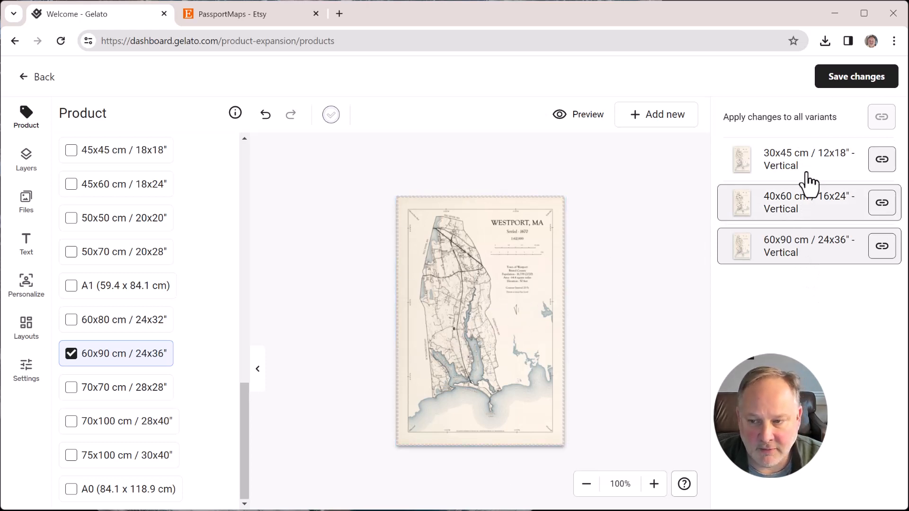
pyautogui.click(851, 80)
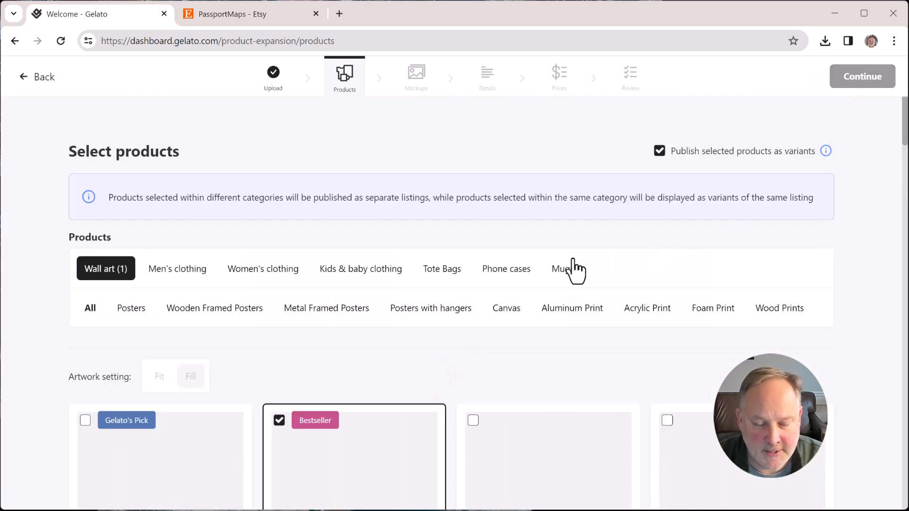
# Step: Browse the wall art products and select the Premium Matte Paper Wooden Framed Poster
pyautogui.scroll(-3, 436, 277)
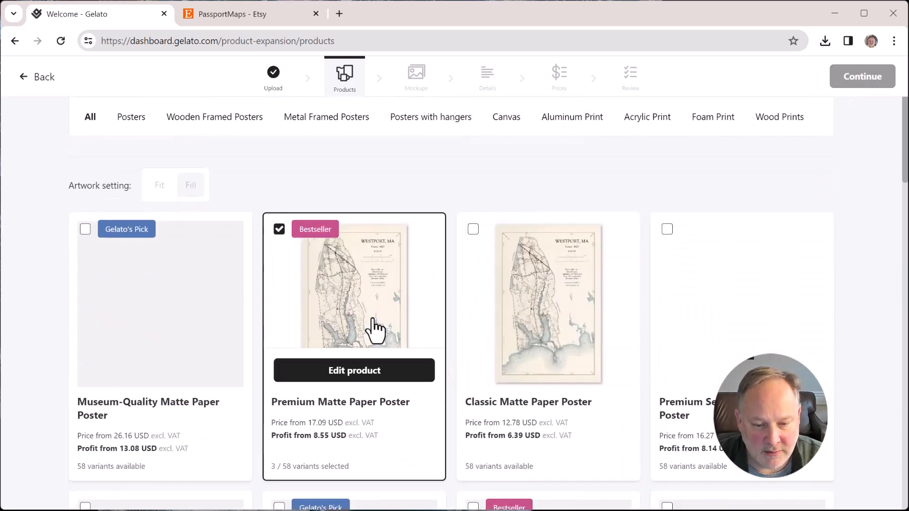
pyautogui.scroll(-3, 378, 303)
pyautogui.scroll(-5, 400, 279)
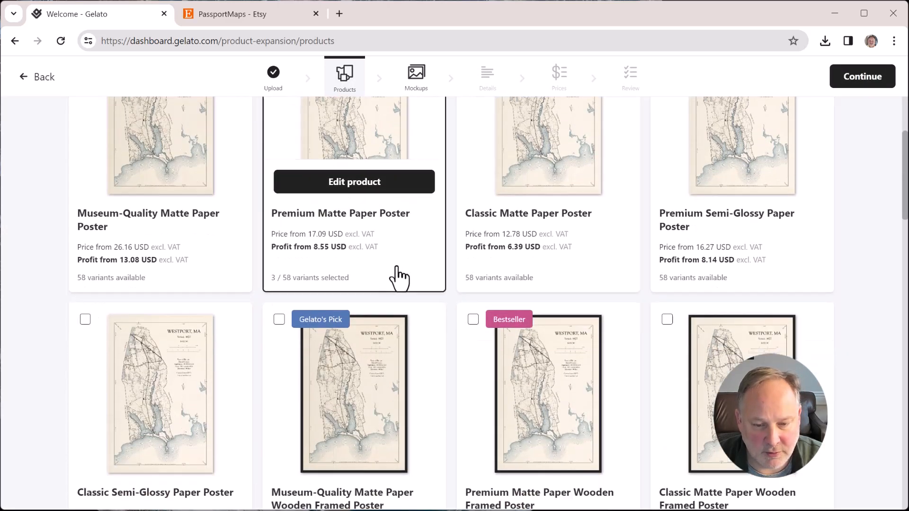
pyautogui.scroll(-4, 400, 279)
pyautogui.scroll(3, 623, 326)
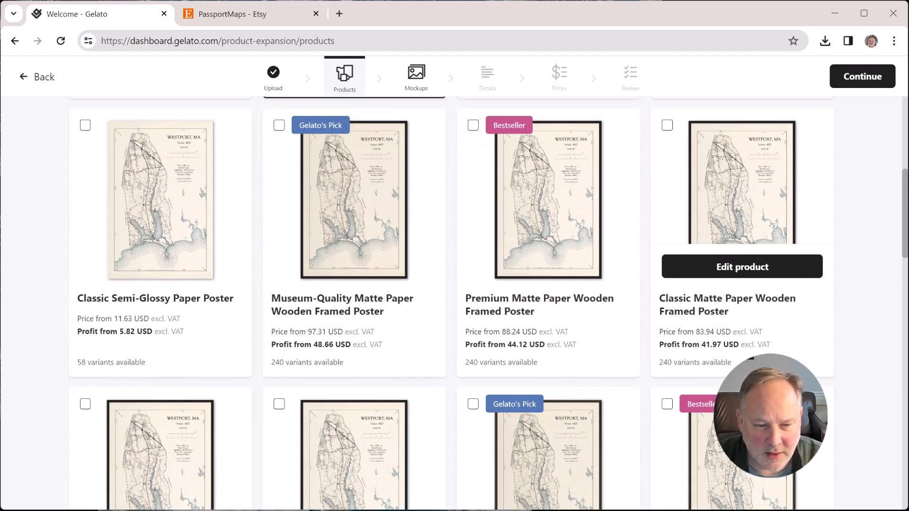
pyautogui.scroll(-3, 843, 387)
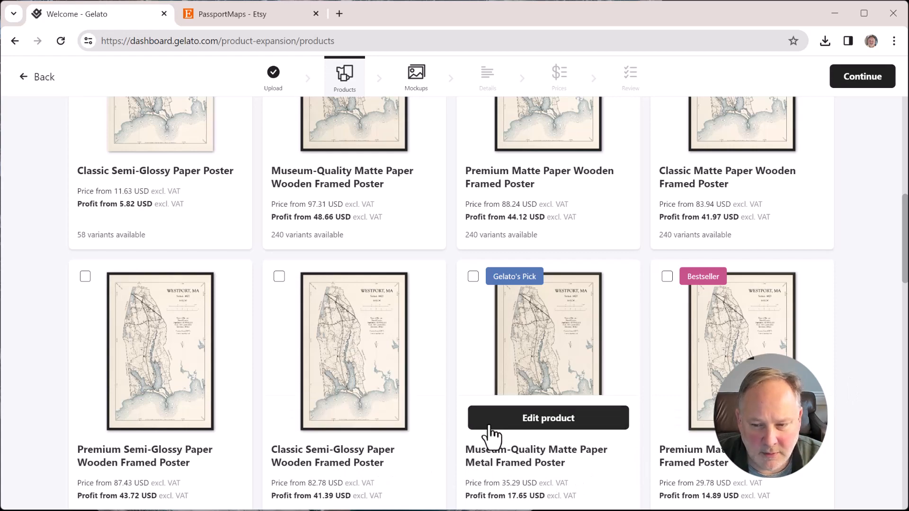
pyautogui.scroll(15, 501, 351)
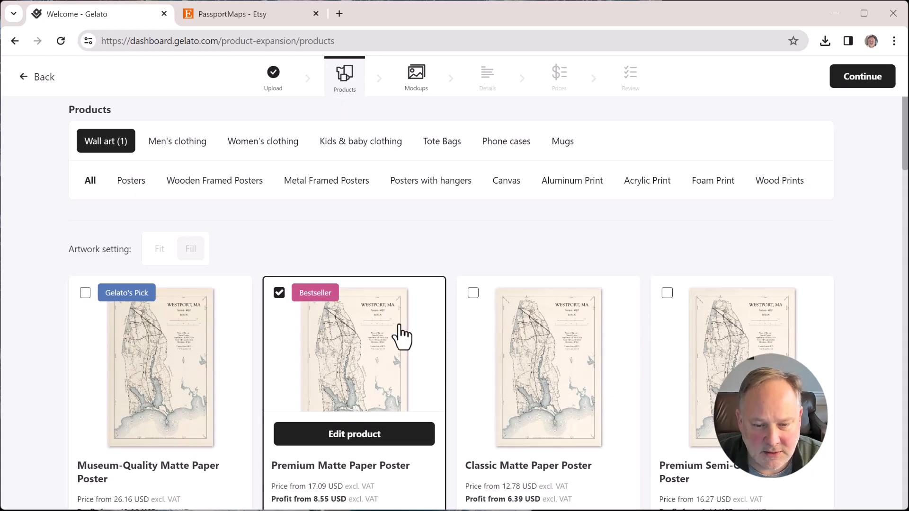
pyautogui.scroll(-10, 401, 336)
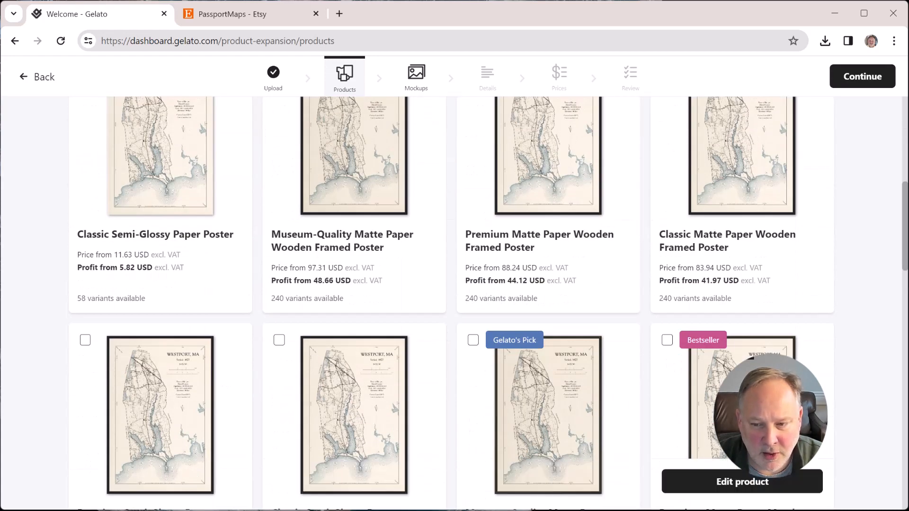
pyautogui.scroll(-3, 758, 417)
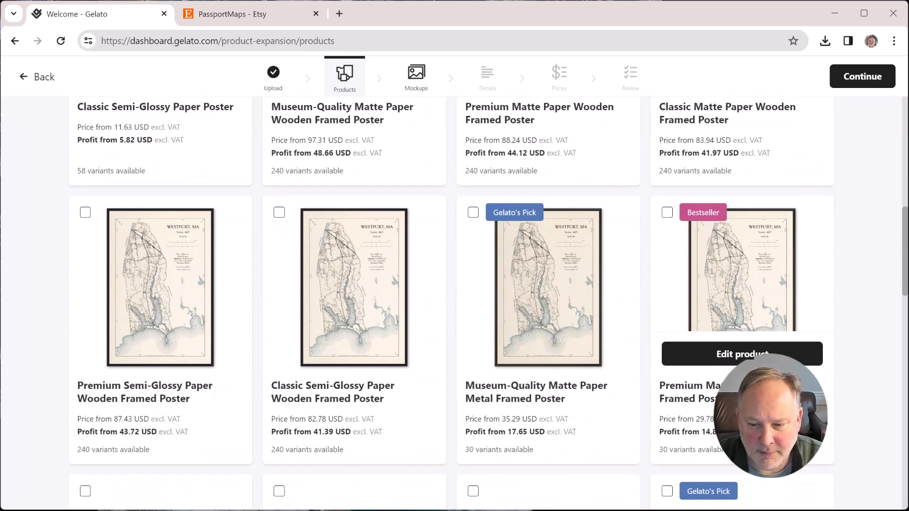
pyautogui.scroll(4, 757, 417)
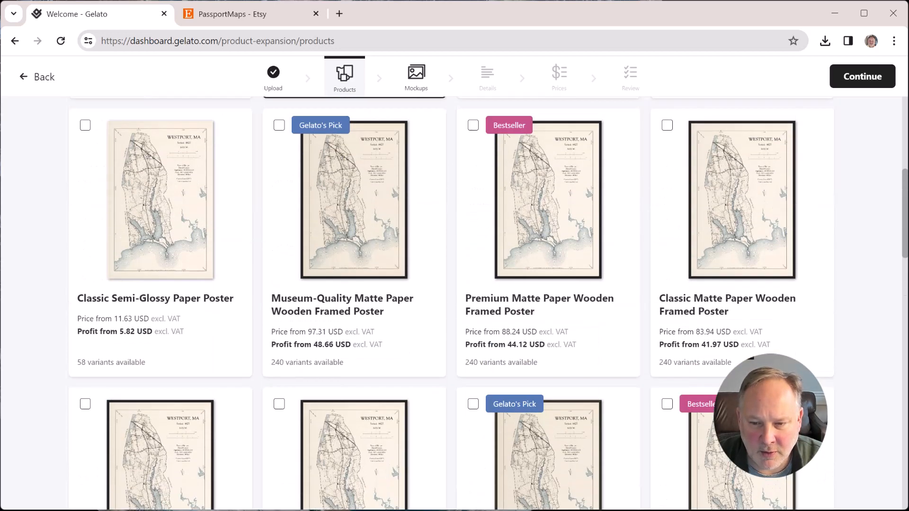
pyautogui.moveTo(548, 279)
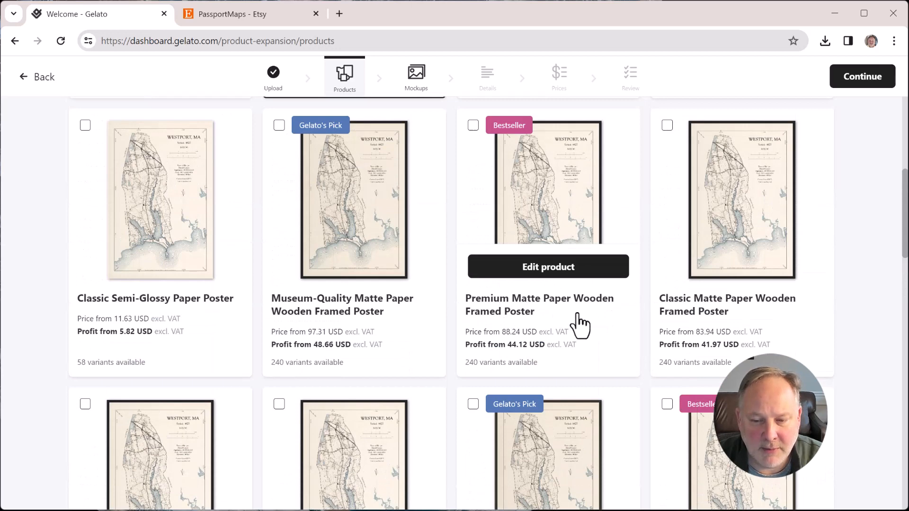
pyautogui.click(473, 126)
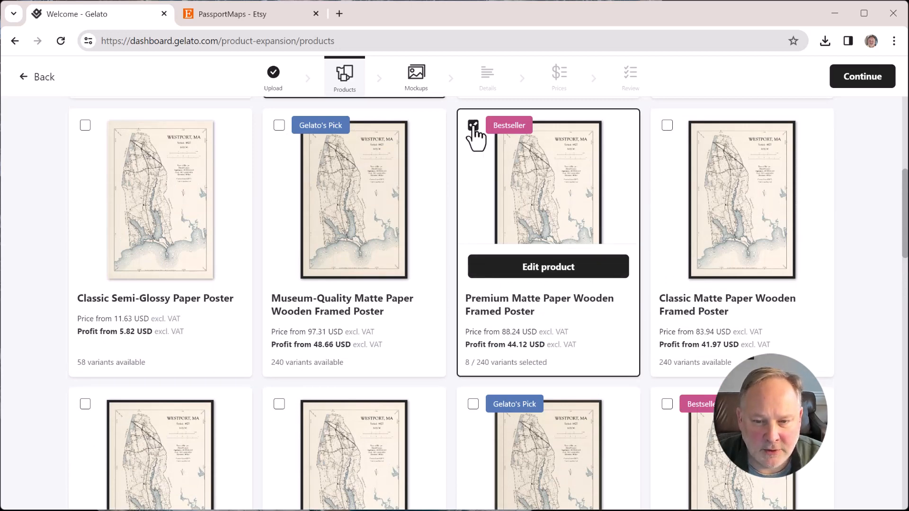
# Step: Open the wooden framed poster for editing, check its sizes and 60x90 cm / 24x36" variant, and save the changes
pyautogui.click(546, 278)
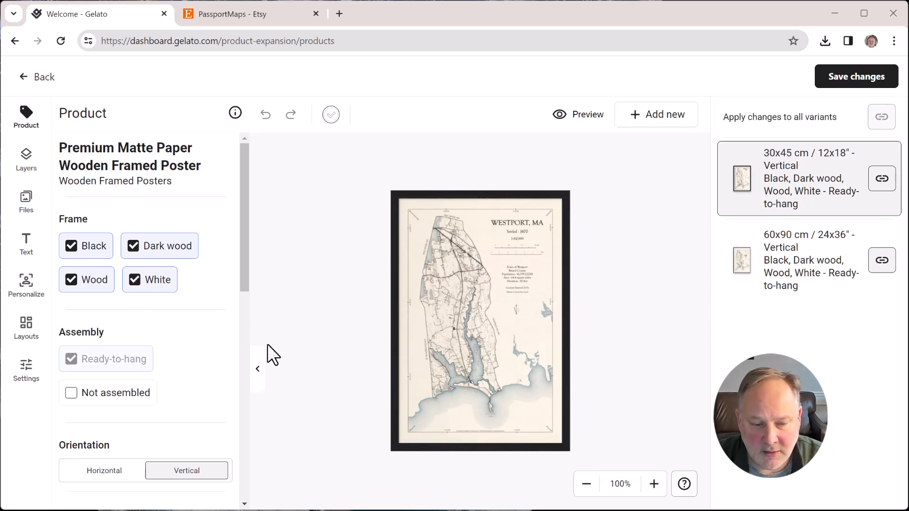
pyautogui.moveTo(241, 215); pyautogui.dragTo(260, 367)
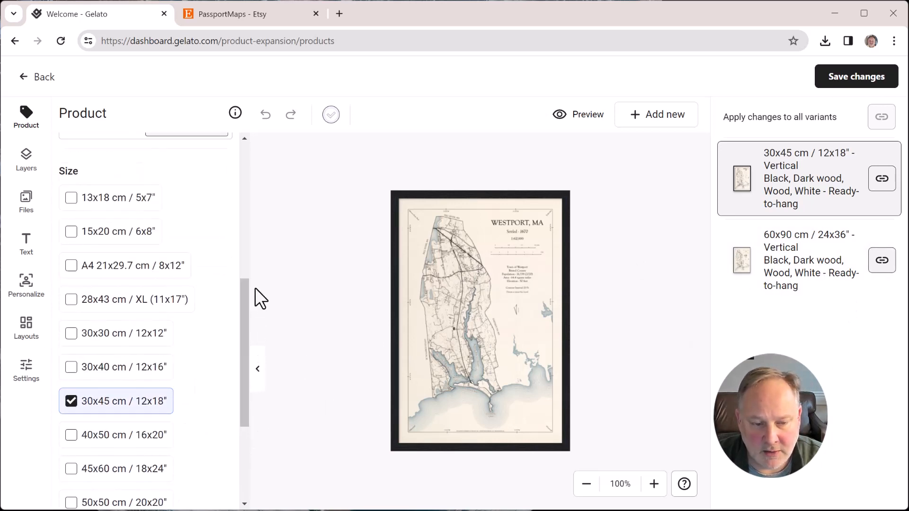
pyautogui.click(820, 268)
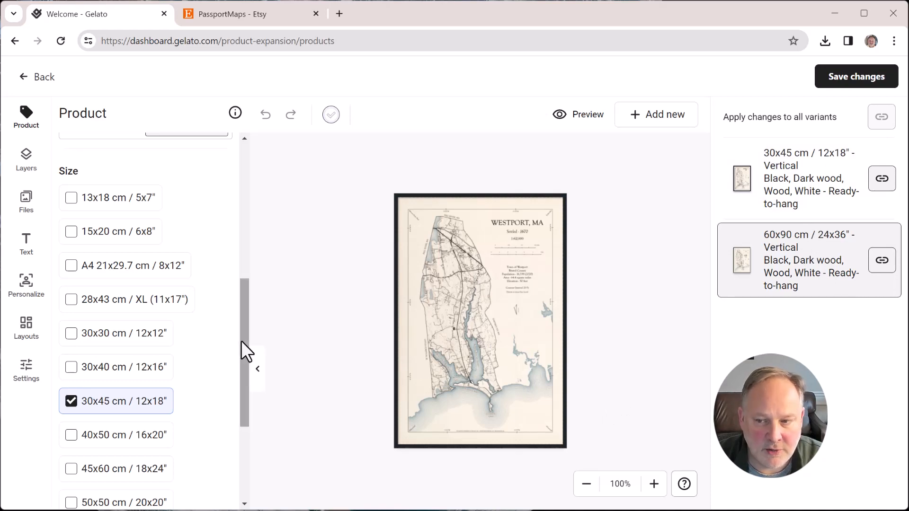
pyautogui.click(881, 80)
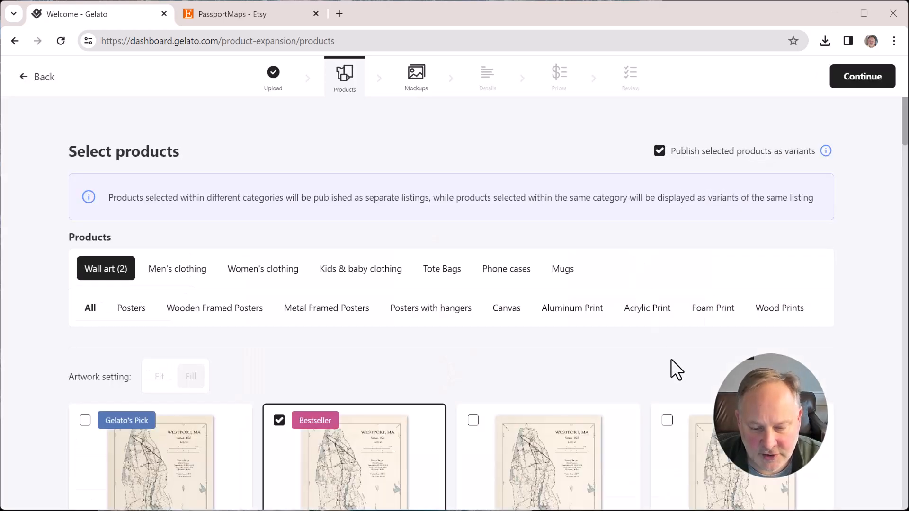
# Step: Add the Acrylic Print to the selected wall art products and open it for editing
pyautogui.scroll(-5, 671, 359)
pyautogui.scroll(-15, 392, 307)
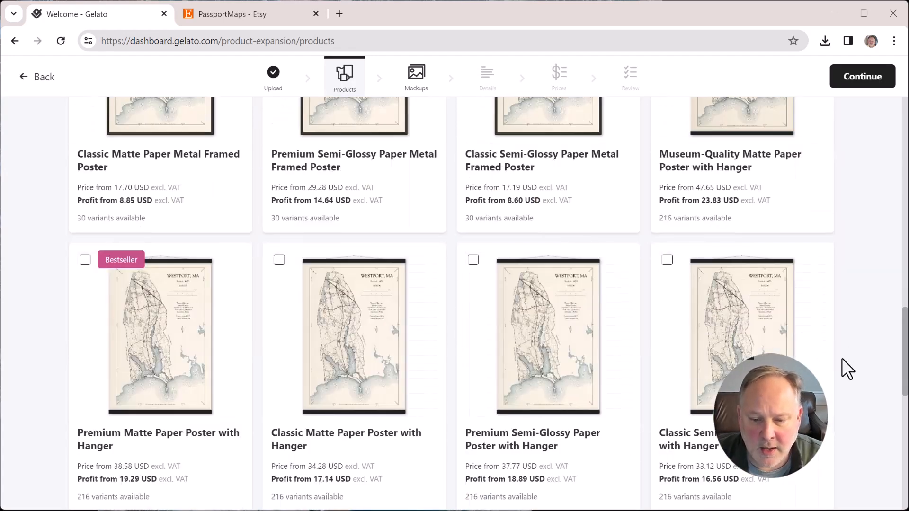
pyautogui.scroll(-5, 840, 362)
pyautogui.scroll(-1, 840, 362)
pyautogui.scroll(-2, 840, 365)
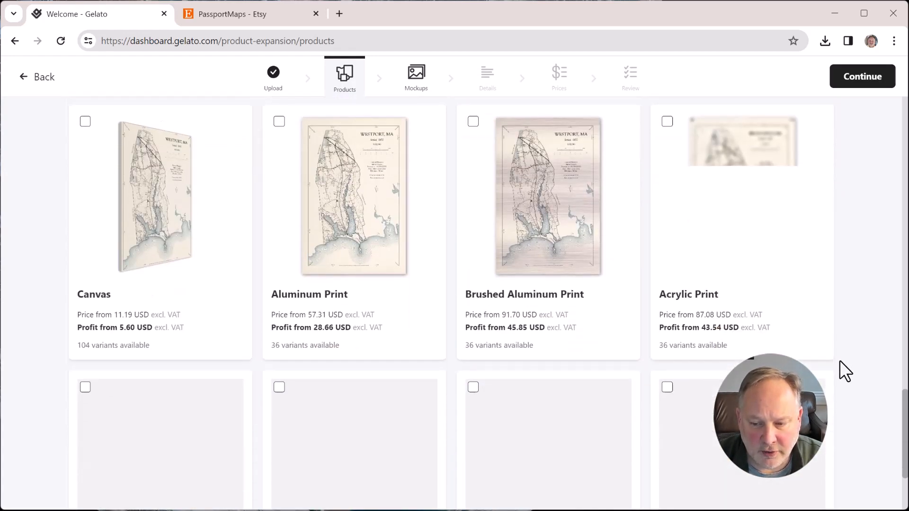
pyautogui.moveTo(779, 274)
pyautogui.scroll(2, 767, 303)
pyautogui.click(744, 361)
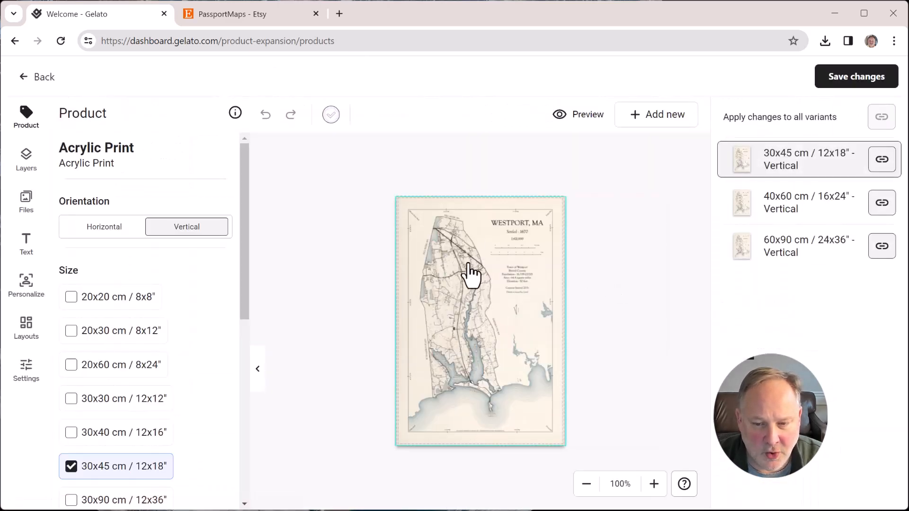
# Step: Check the Acrylic Print's 40x60 cm / 16x24" variant and save the product
pyautogui.click(802, 210)
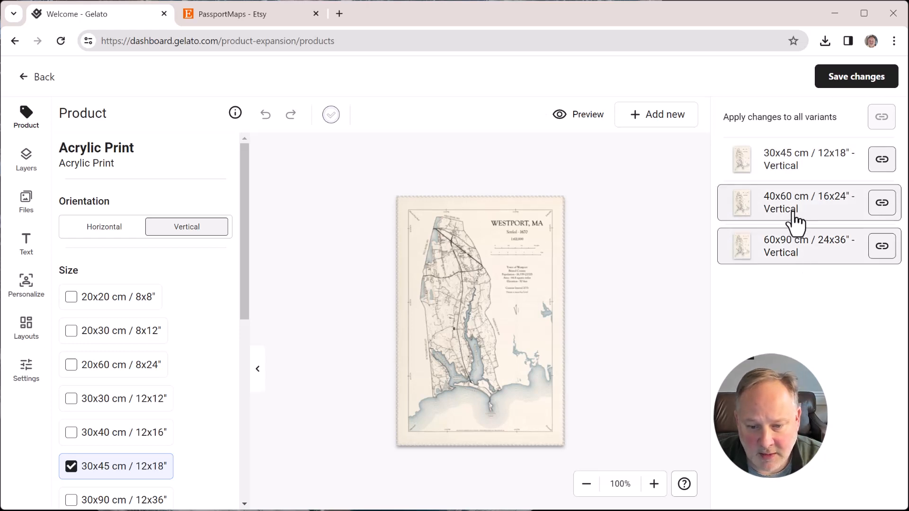
pyautogui.moveTo(240, 264); pyautogui.dragTo(249, 197)
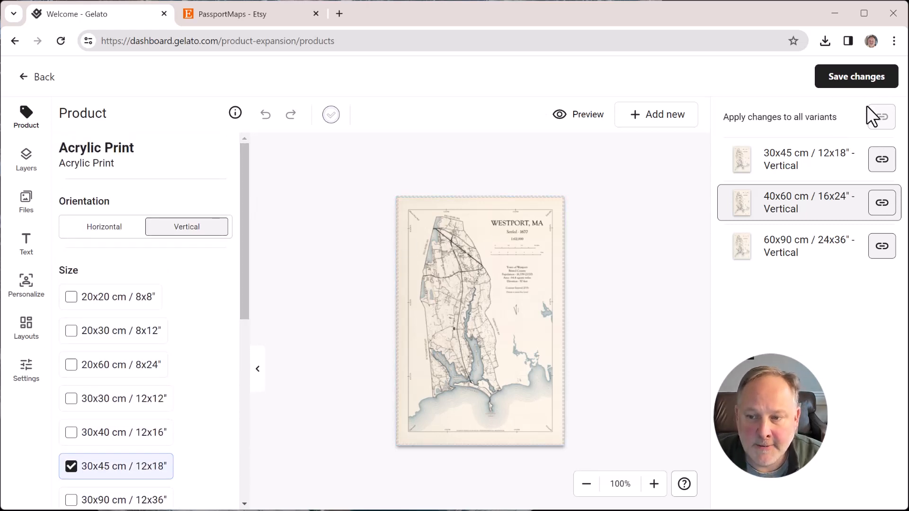
pyautogui.click(865, 85)
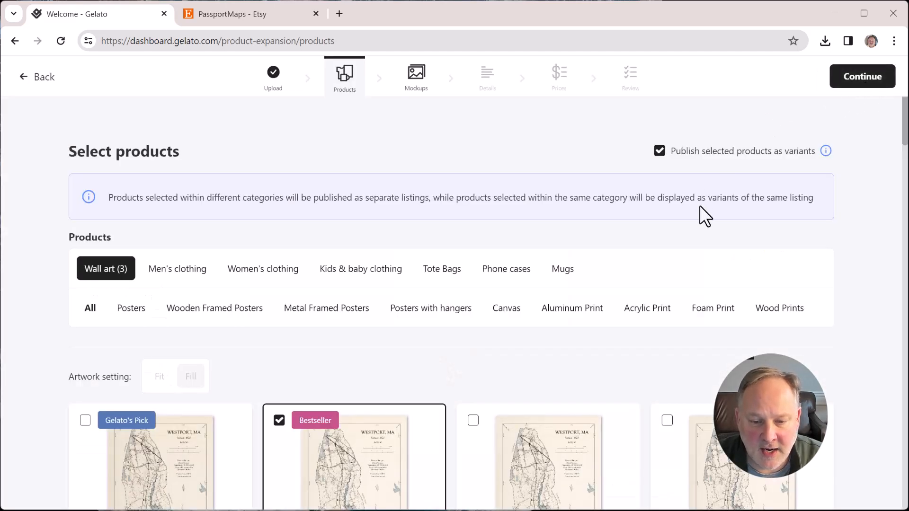
# Step: Continue to the mockups and choose the lavender-wall floor scene for the Premium Matte Paper Poster
pyautogui.moveTo(904, 128); pyautogui.dragTo(884, 124)
pyautogui.click(860, 82)
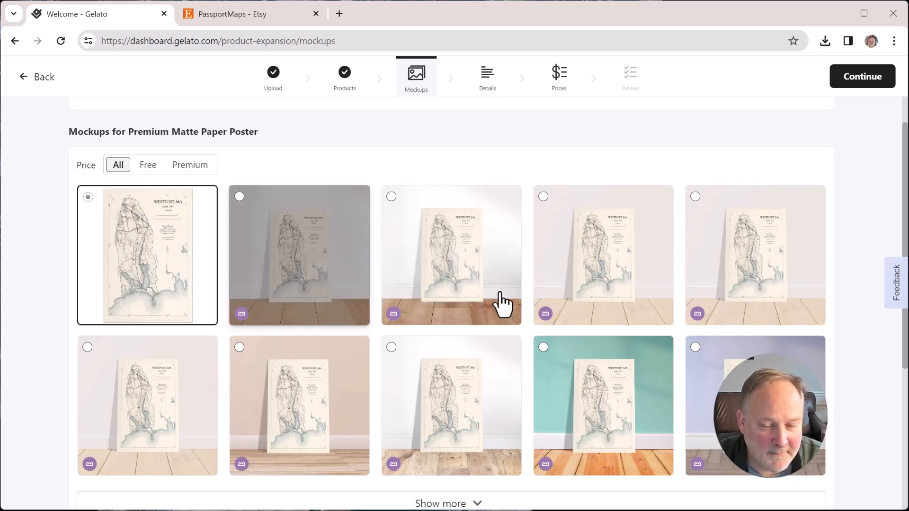
pyautogui.scroll(-1, 660, 337)
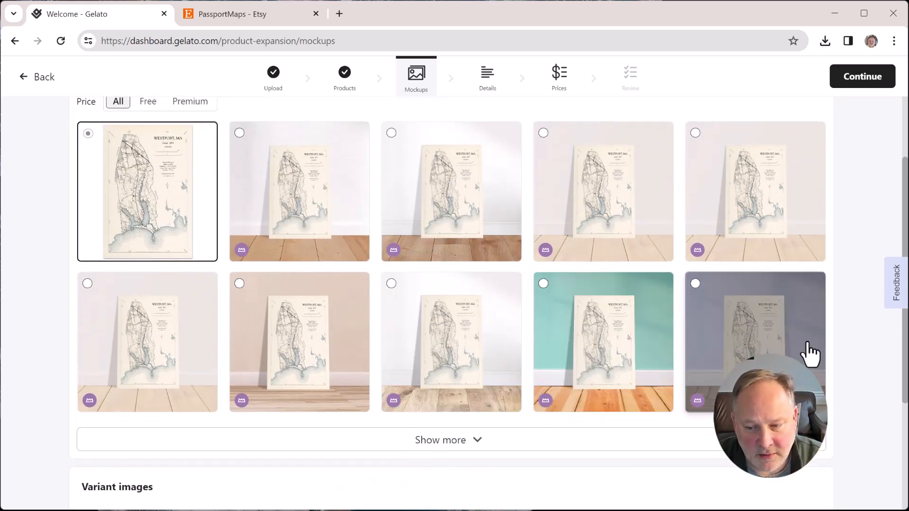
pyautogui.click(695, 284)
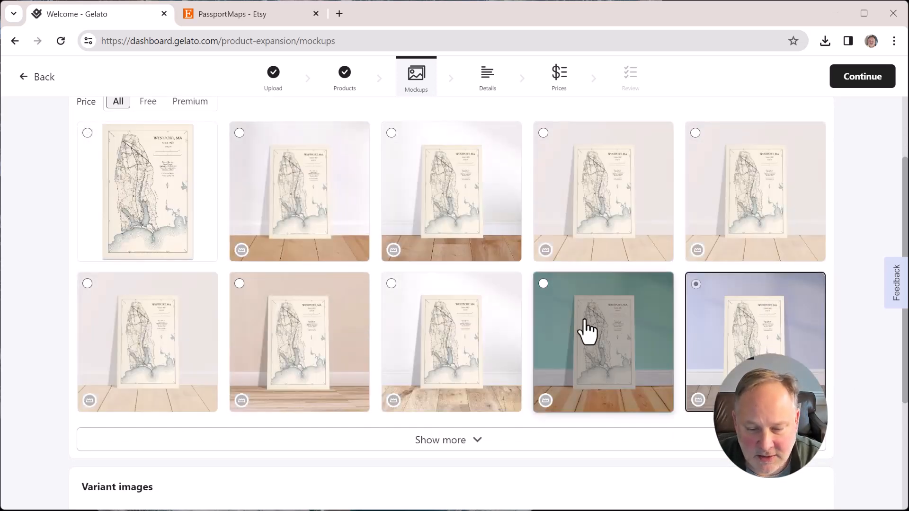
# Step: Browse the full set of poster mockups and choose the green-walled bedroom scene with two bedside lamps
pyautogui.click(466, 453)
pyautogui.scroll(-8, 487, 406)
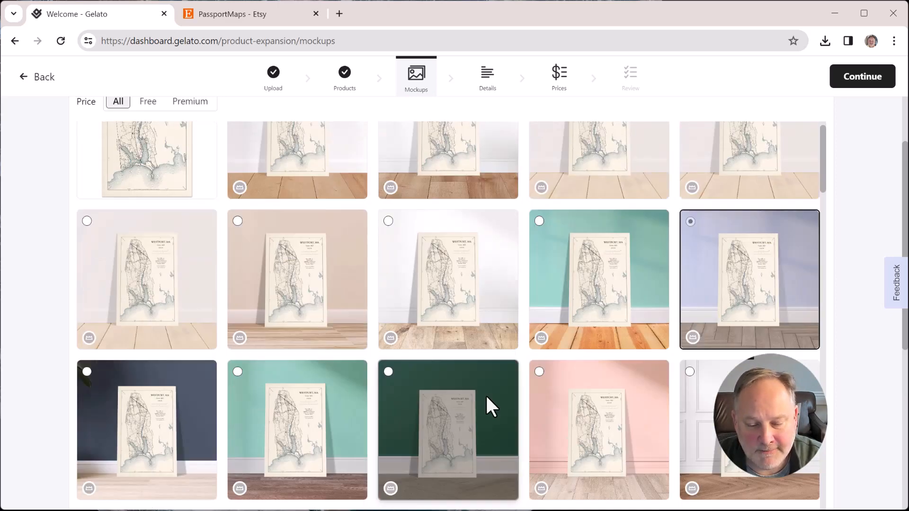
pyautogui.scroll(-5, 492, 404)
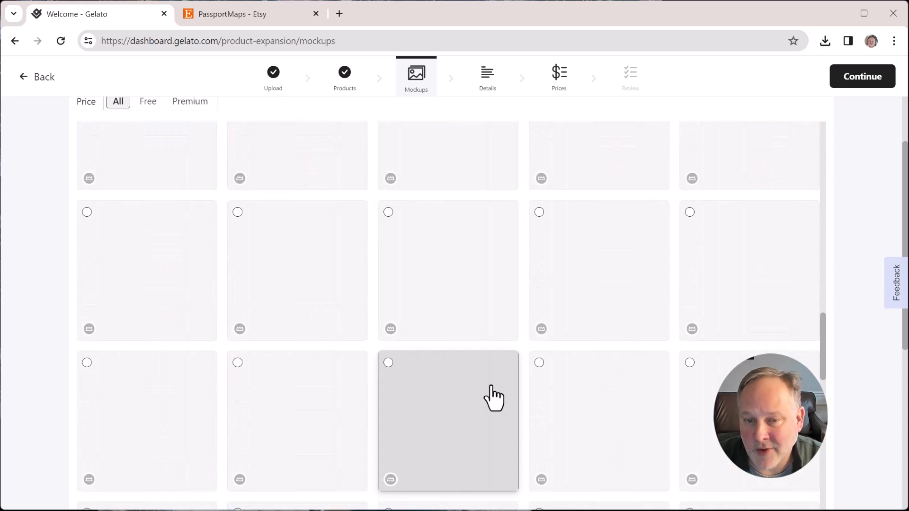
pyautogui.scroll(3, 496, 356)
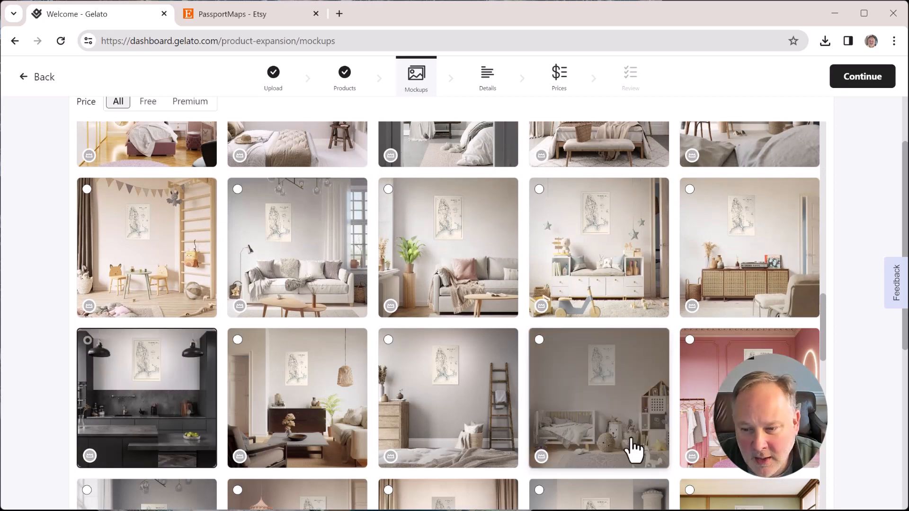
pyautogui.scroll(-2, 708, 457)
pyautogui.scroll(-4, 708, 457)
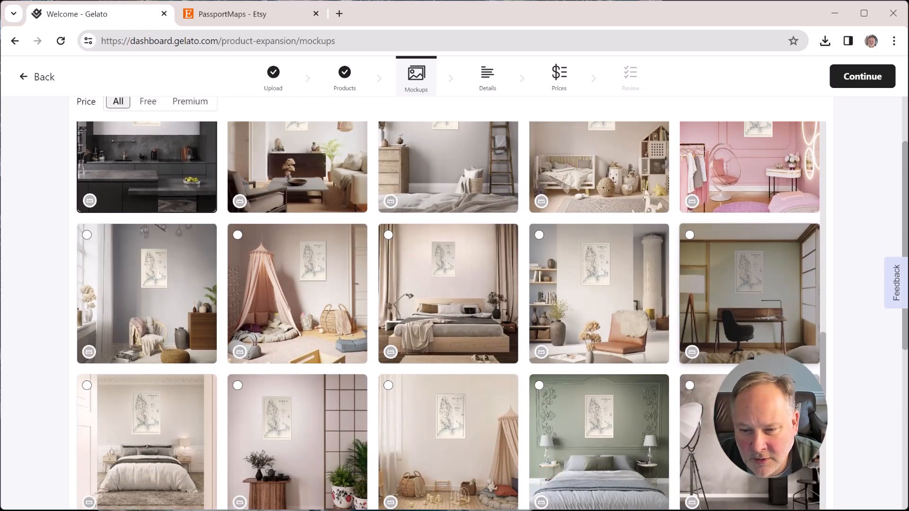
pyautogui.scroll(-6, 699, 420)
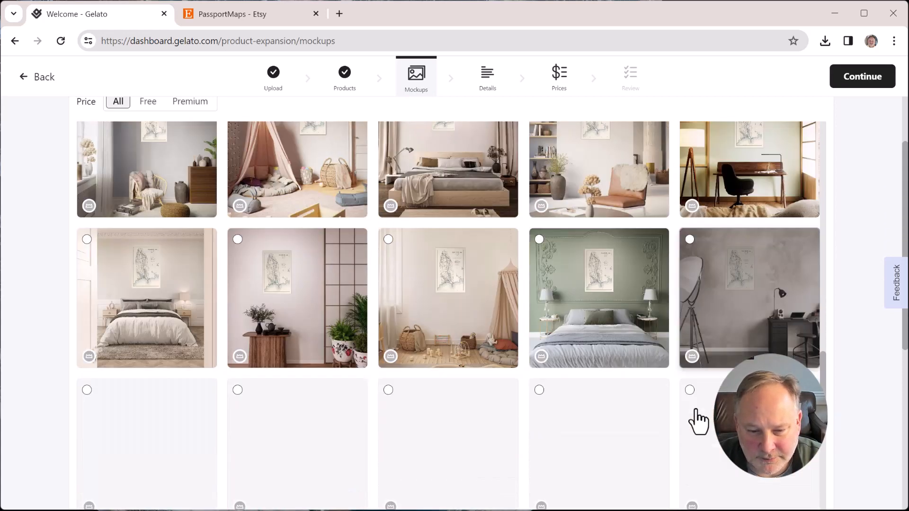
pyautogui.scroll(4, 698, 420)
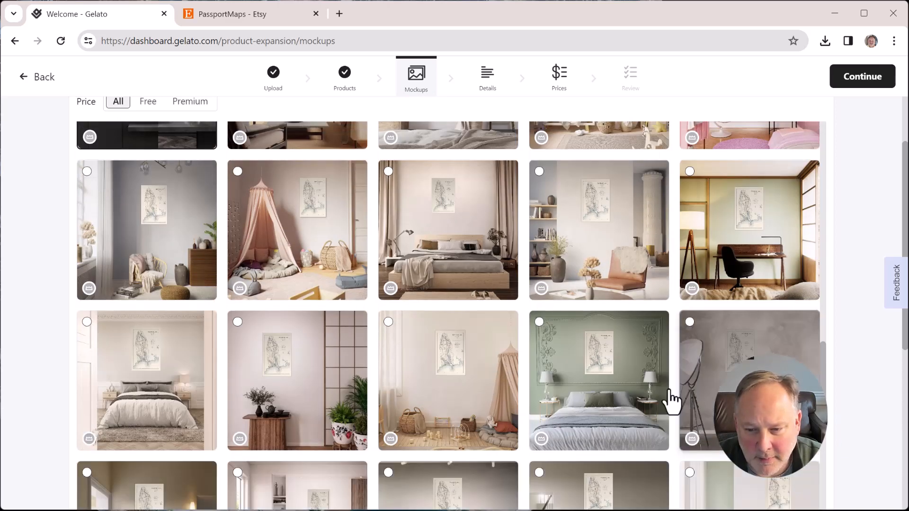
pyautogui.click(538, 322)
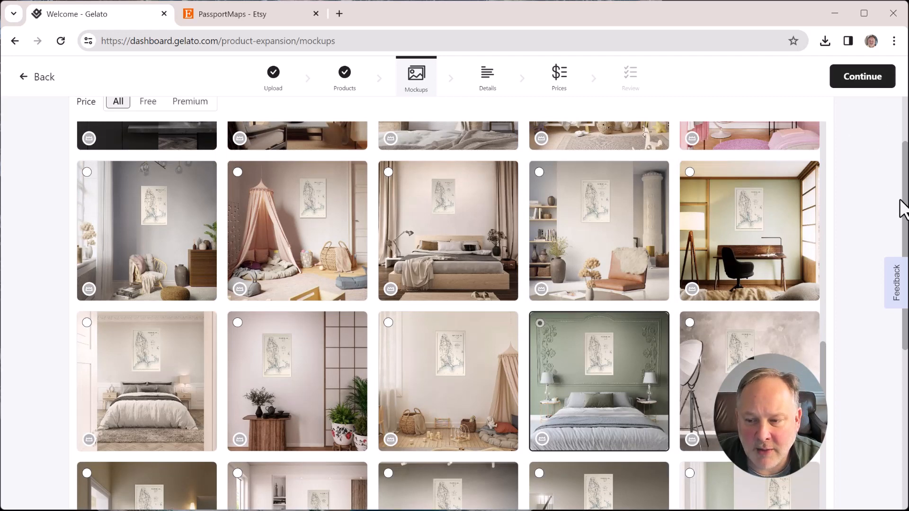
# Step: Continue to the product details, set the title to "Westport" and review the description and listing settings
pyautogui.click(862, 85)
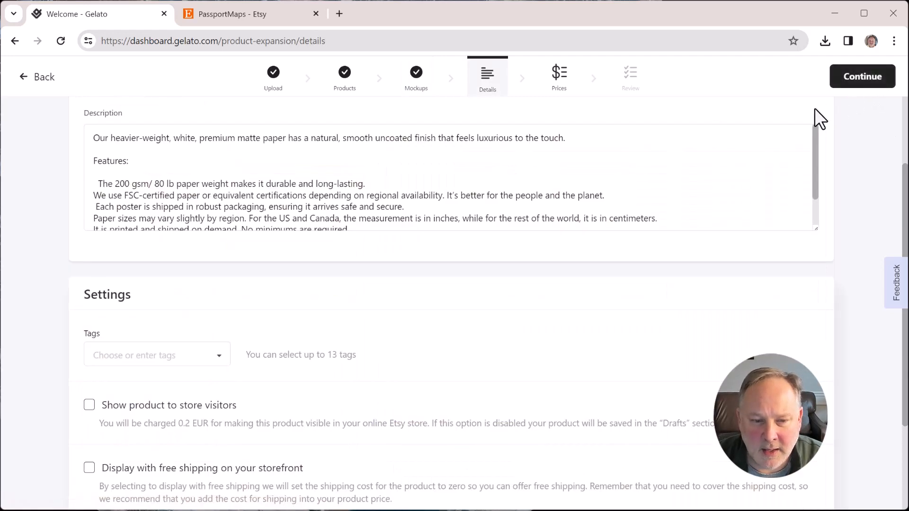
pyautogui.scroll(4, 484, 238)
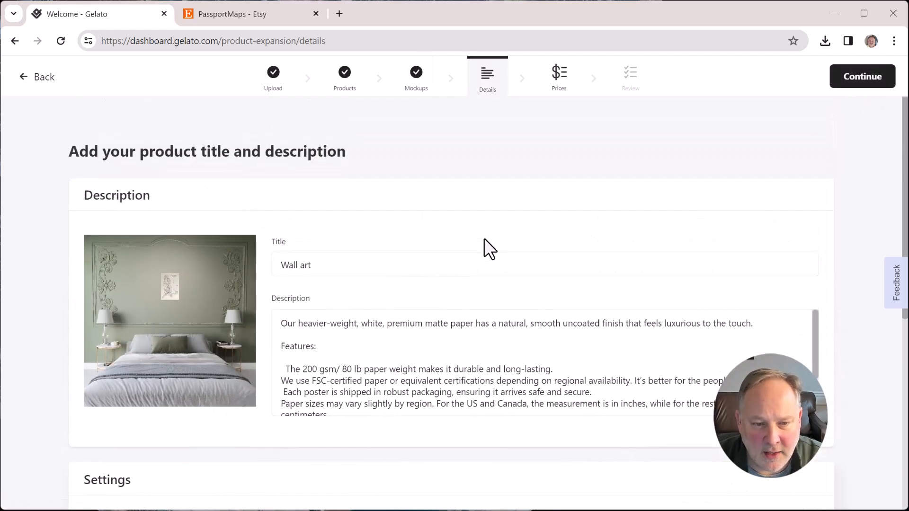
pyautogui.moveTo(338, 268); pyautogui.dragTo(272, 266)
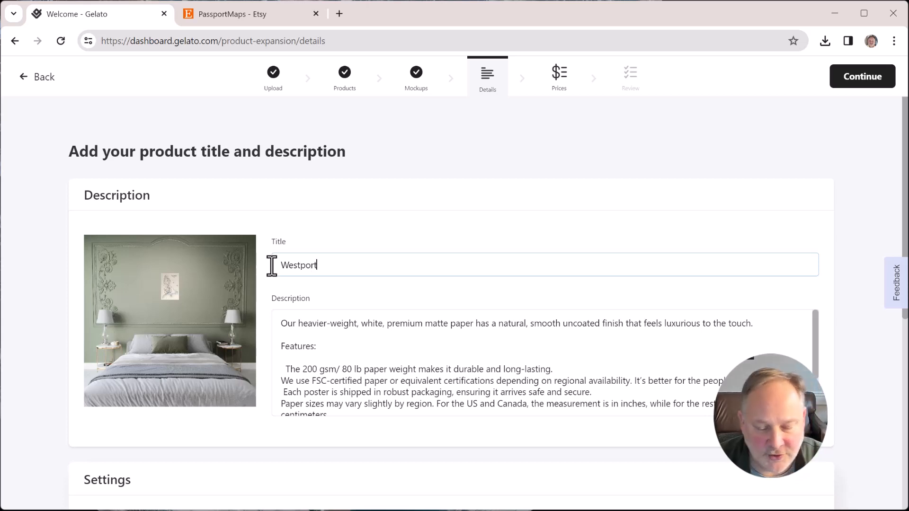
pyautogui.scroll(-5, 424, 368)
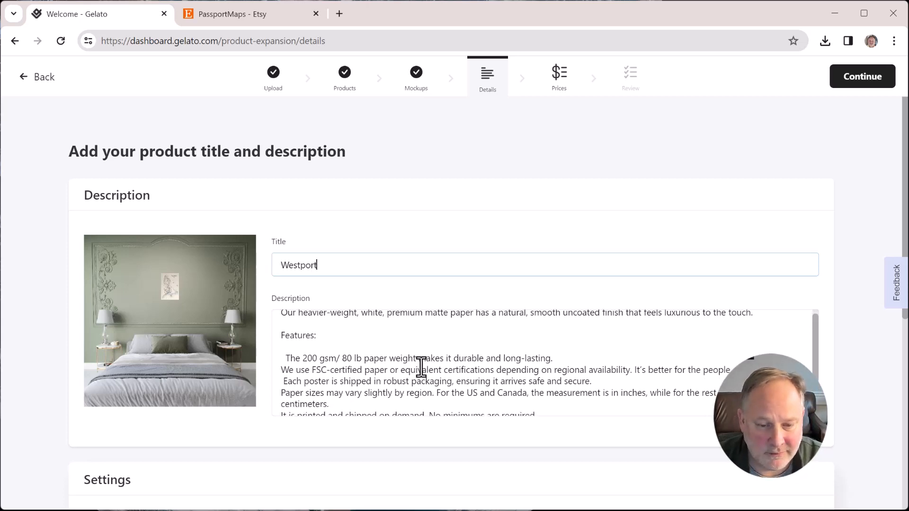
pyautogui.scroll(-3, 473, 338)
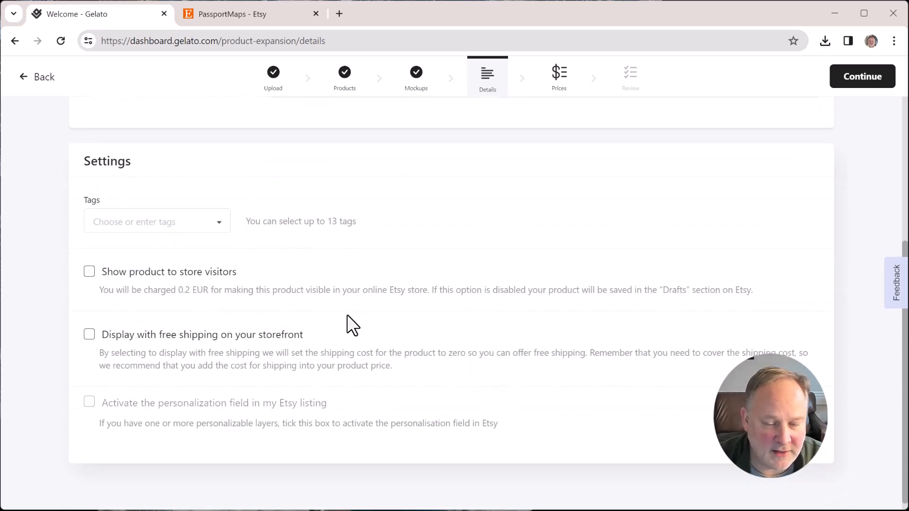
pyautogui.scroll(7, 347, 315)
pyautogui.click(345, 270)
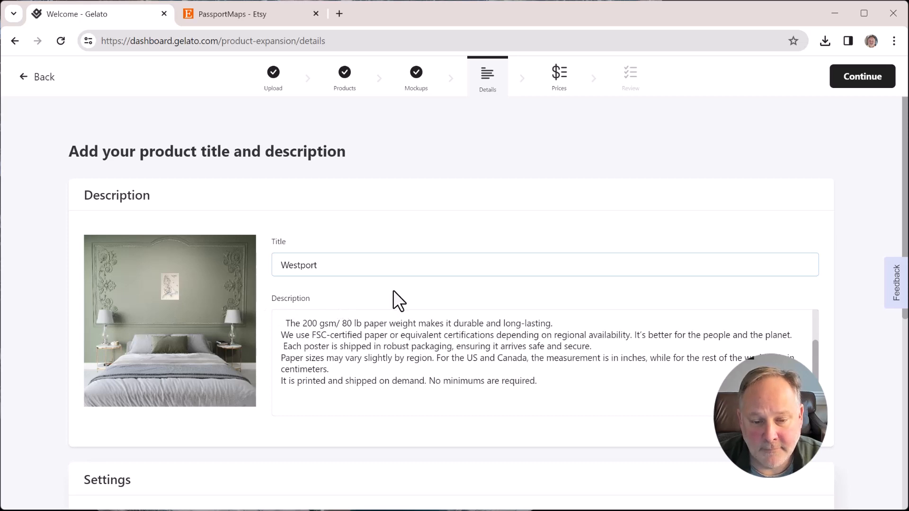
# Step: Return to the mockups, show only the premium ones for the Premium Matte Paper Poster and check its variant images
pyautogui.click(45, 86)
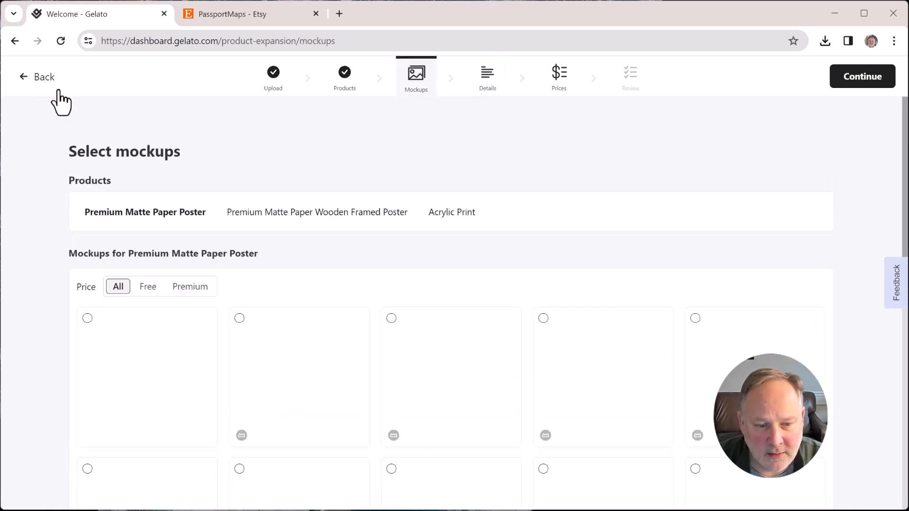
pyautogui.scroll(-3, 376, 269)
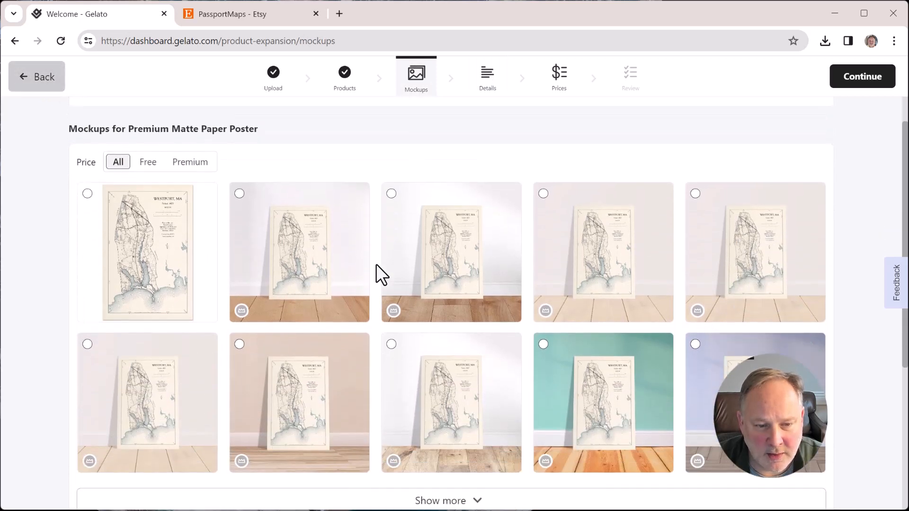
pyautogui.click(191, 159)
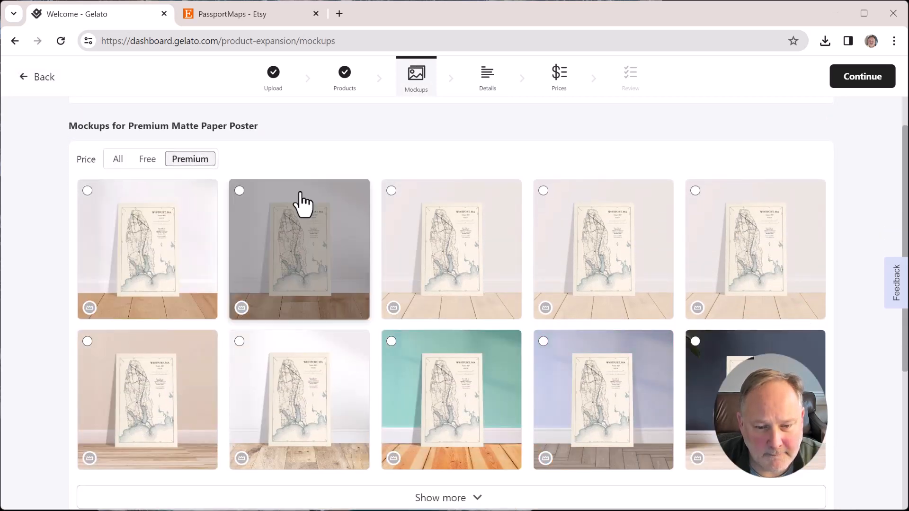
pyautogui.scroll(-5, 400, 287)
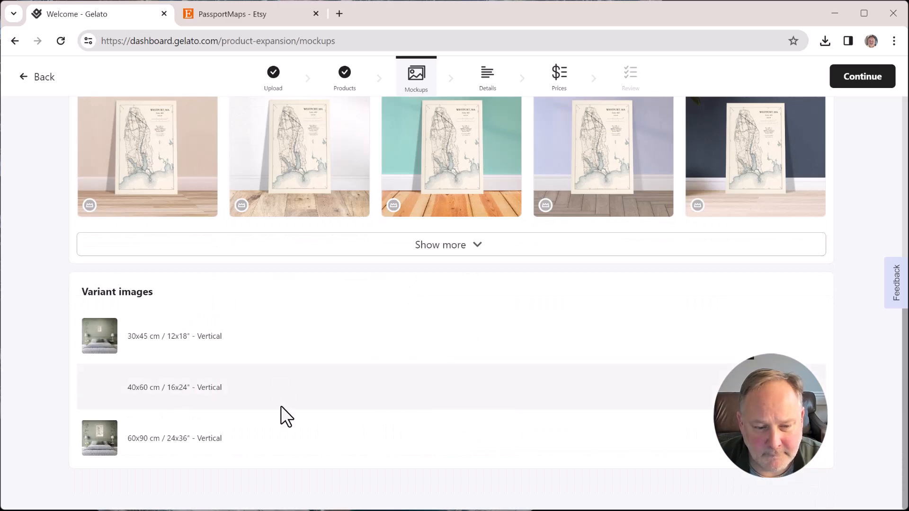
pyautogui.scroll(1, 251, 381)
pyautogui.scroll(8, 252, 381)
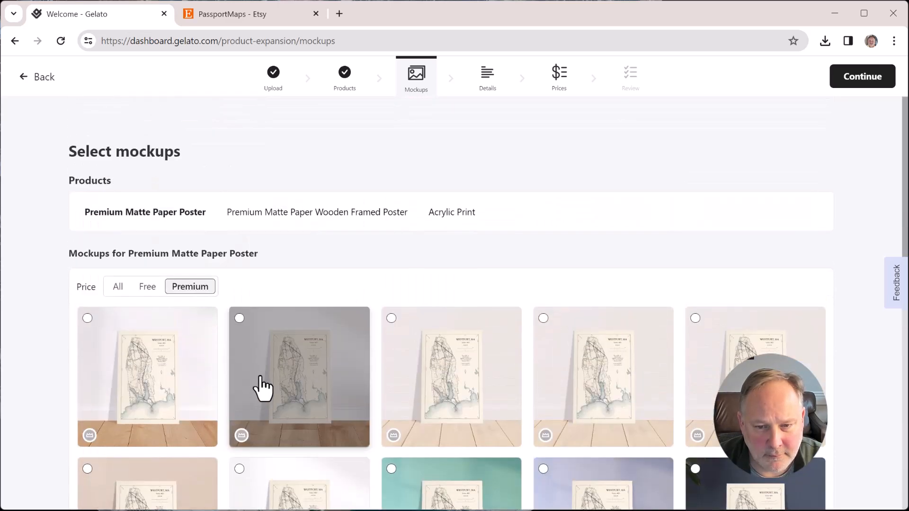
# Step: View the Acrylic Print mockups, followed by the wooden framed poster's mockups and variant images
pyautogui.click(453, 216)
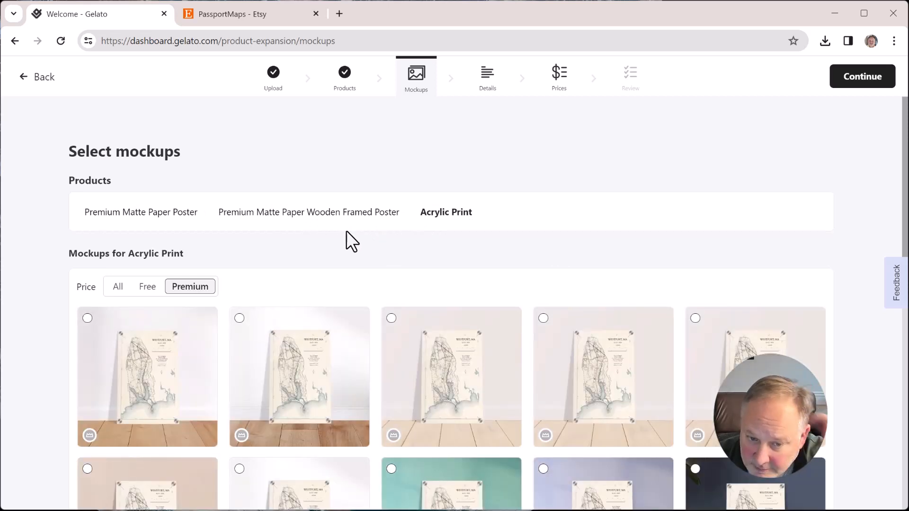
pyautogui.click(326, 218)
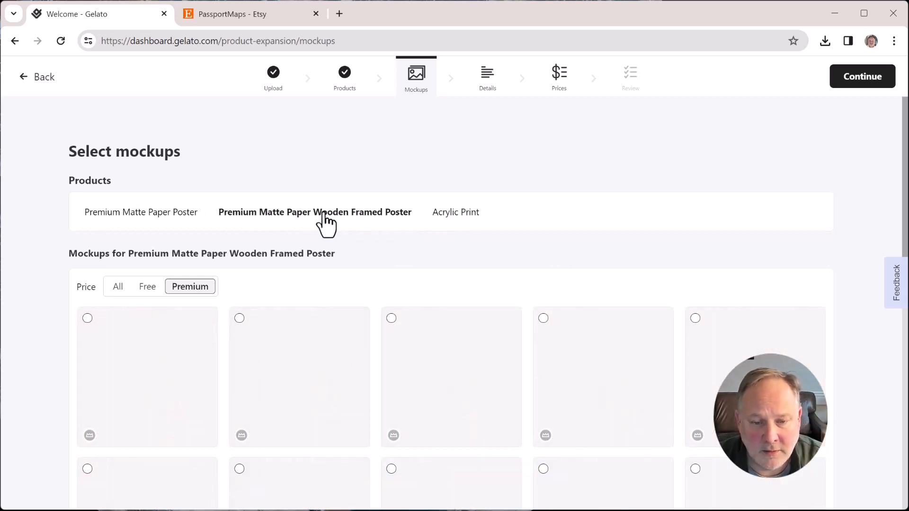
pyautogui.scroll(-3, 350, 259)
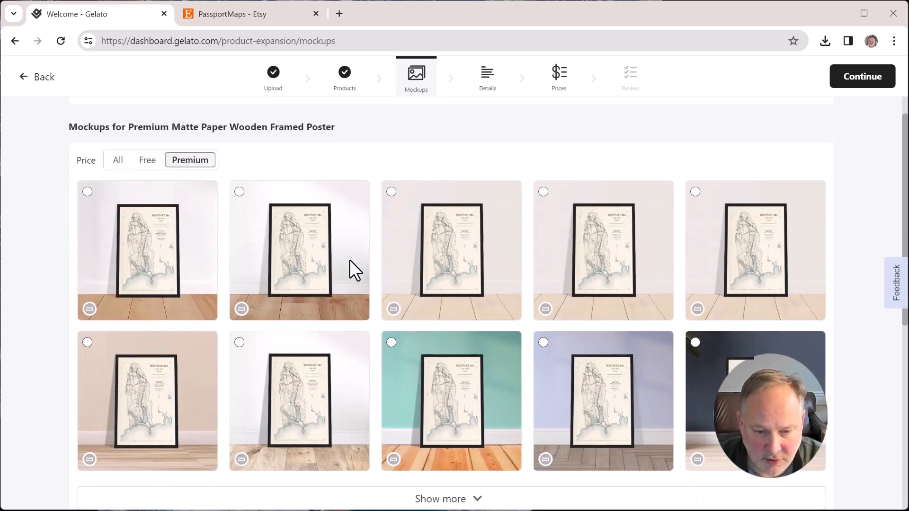
pyautogui.scroll(-8, 487, 284)
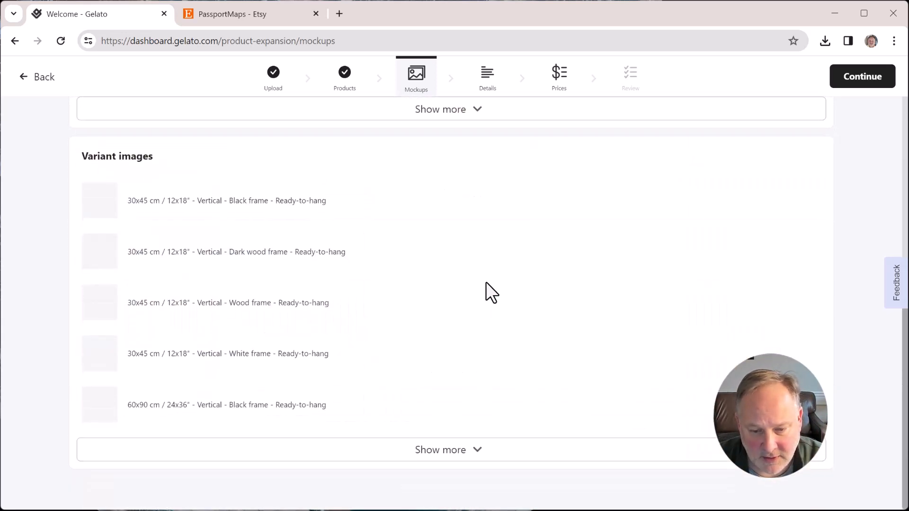
# Step: Expand the wooden framed poster's premium mockups, browse them and choose the home-office scene with a computer on a small desk beside grey curtains
pyautogui.scroll(5, 485, 286)
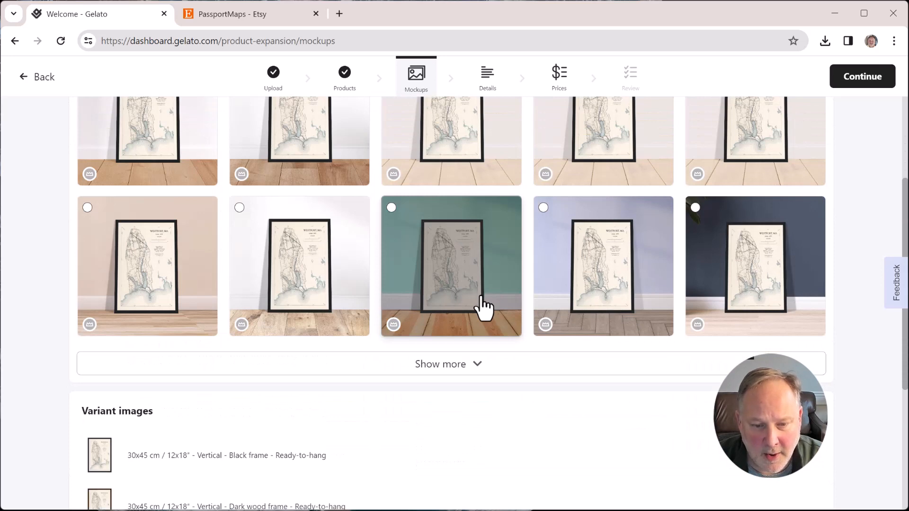
pyautogui.click(448, 365)
pyautogui.scroll(-7, 462, 369)
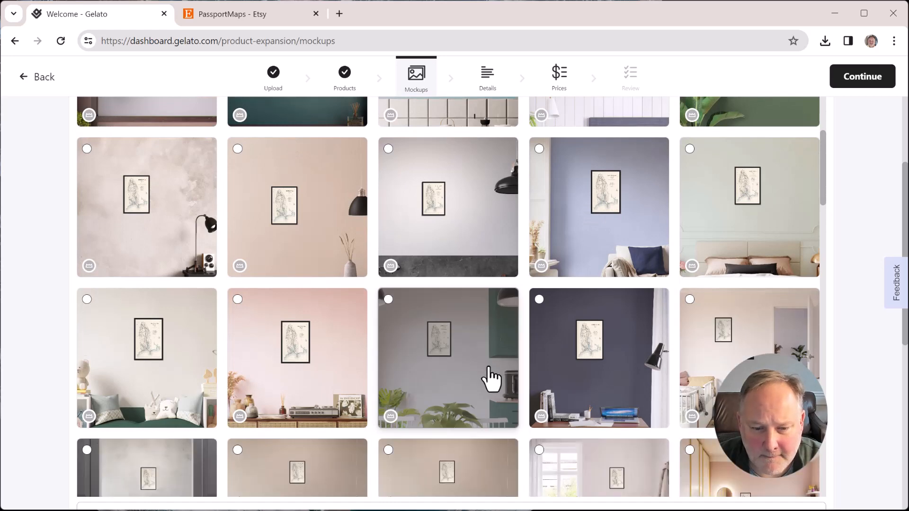
pyautogui.scroll(-5, 490, 379)
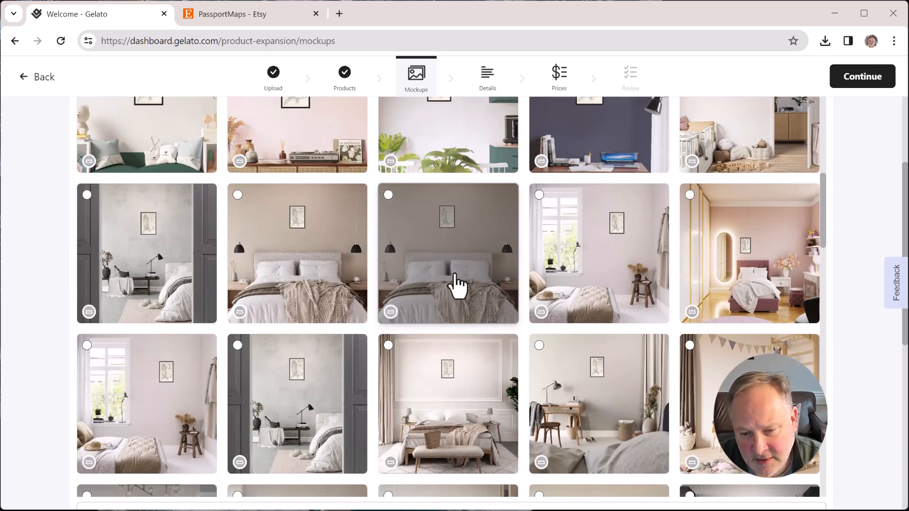
pyautogui.scroll(-10, 563, 396)
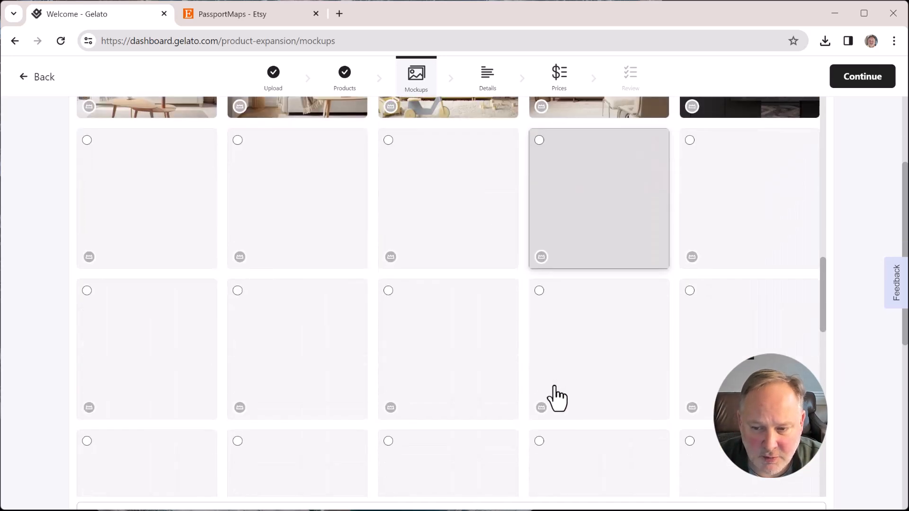
pyautogui.scroll(1, 554, 396)
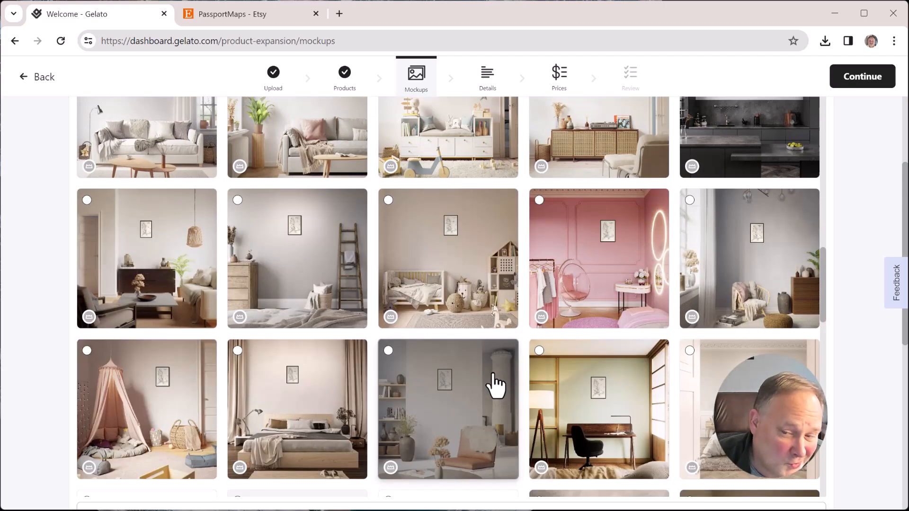
pyautogui.scroll(-4, 491, 385)
pyautogui.scroll(4, 490, 398)
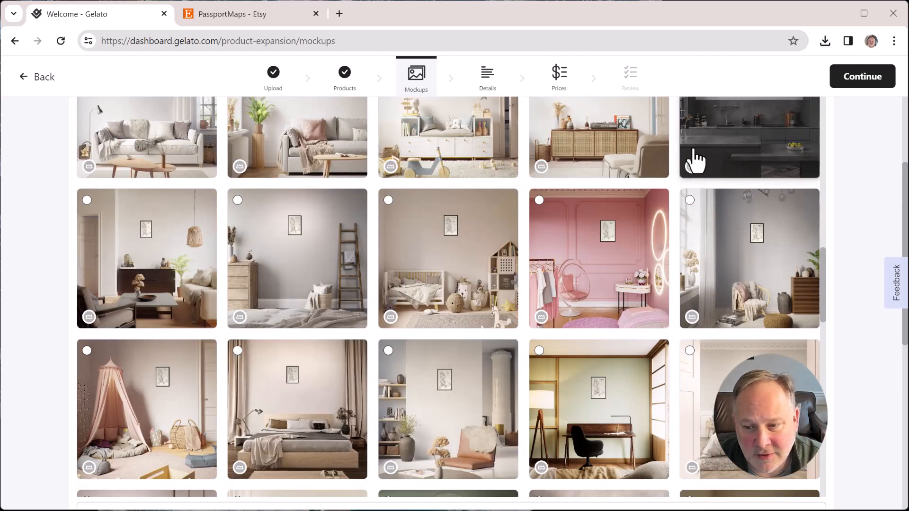
pyautogui.scroll(-10, 755, 267)
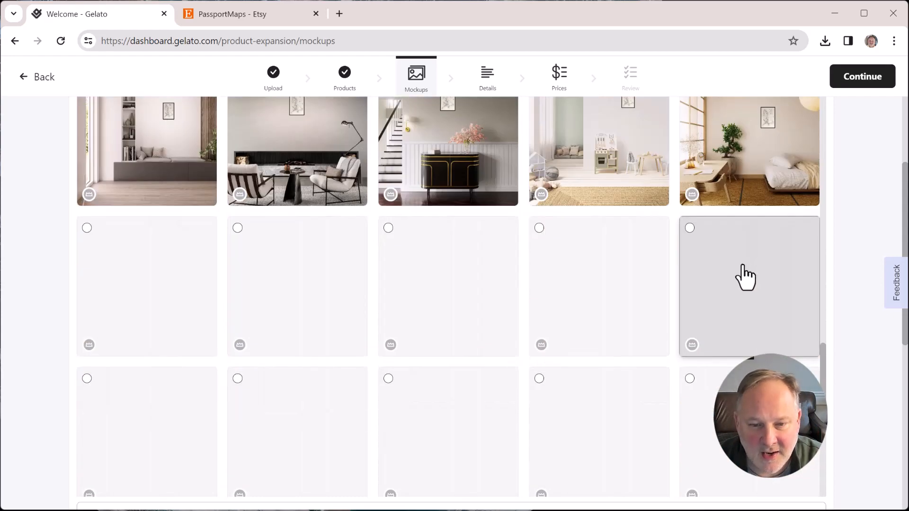
pyautogui.scroll(3, 745, 277)
pyautogui.scroll(-5, 737, 280)
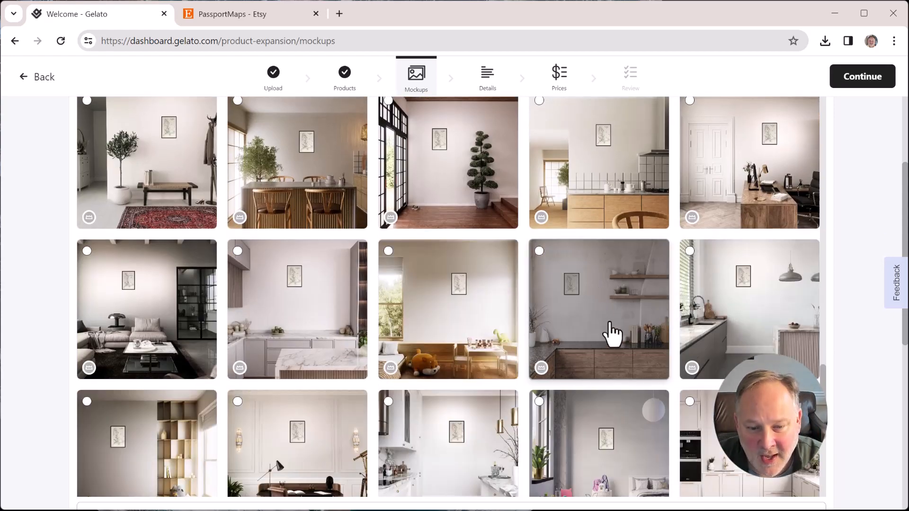
pyautogui.scroll(-5, 632, 391)
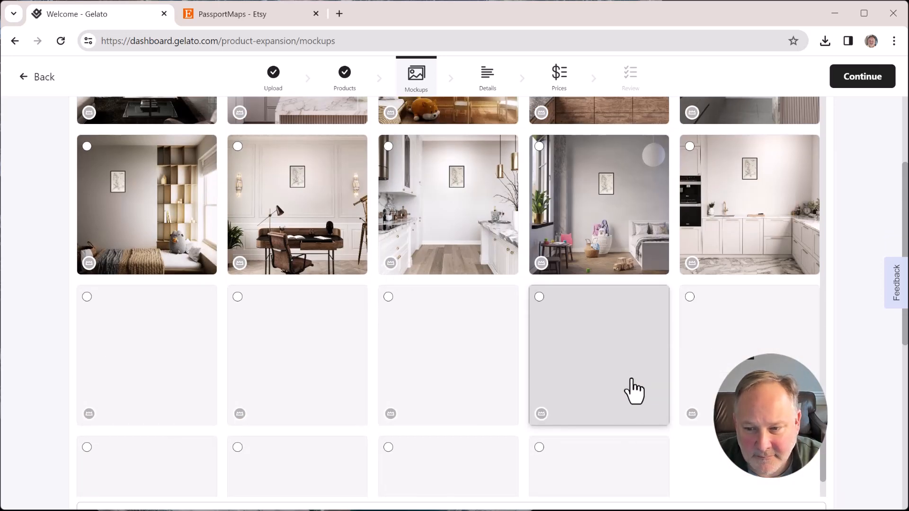
pyautogui.scroll(-2, 634, 390)
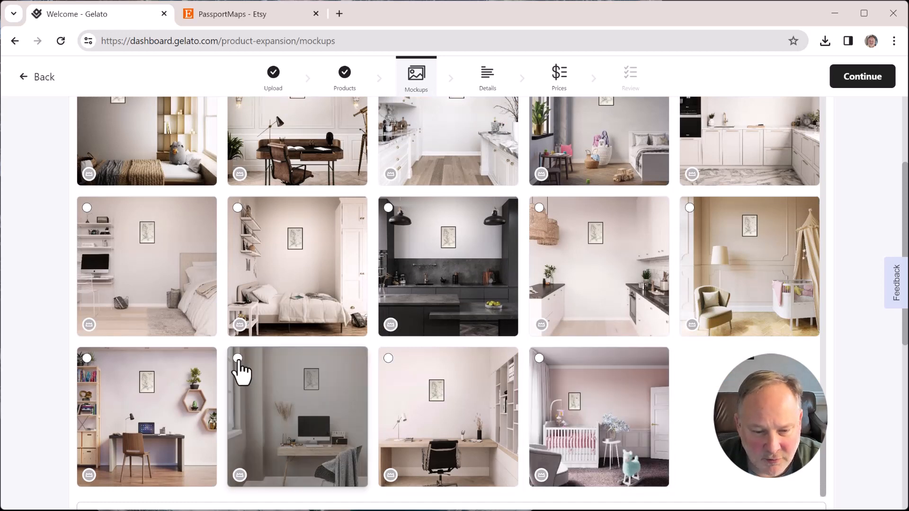
pyautogui.click(238, 361)
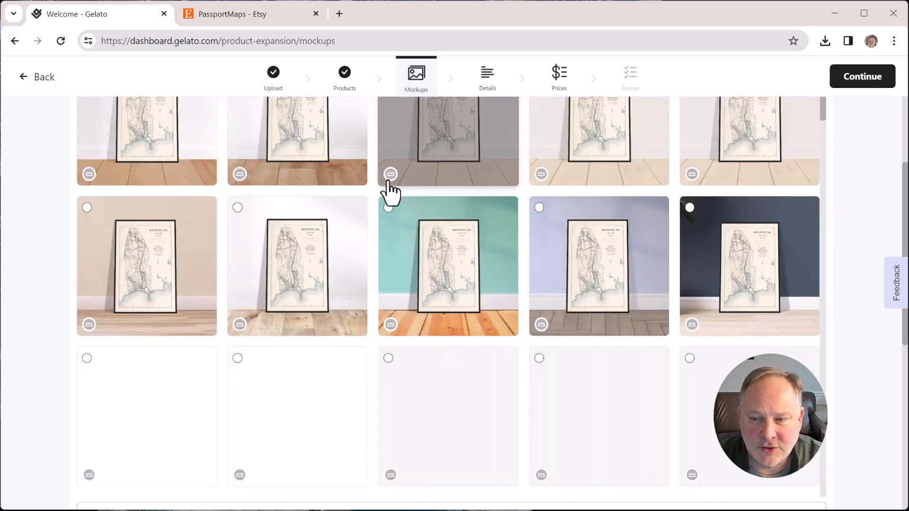
# Step: View the premium mockups for the Acrylic Print
pyautogui.scroll(5, 753, 192)
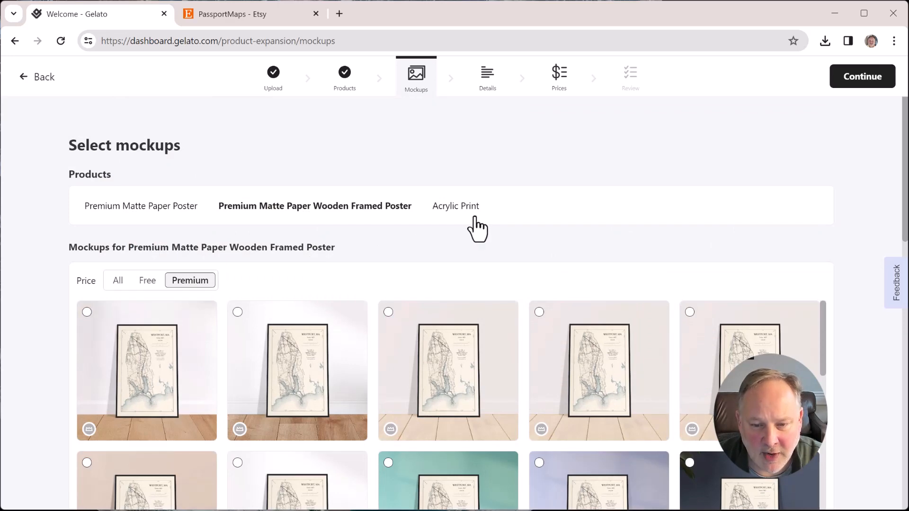
pyautogui.click(457, 207)
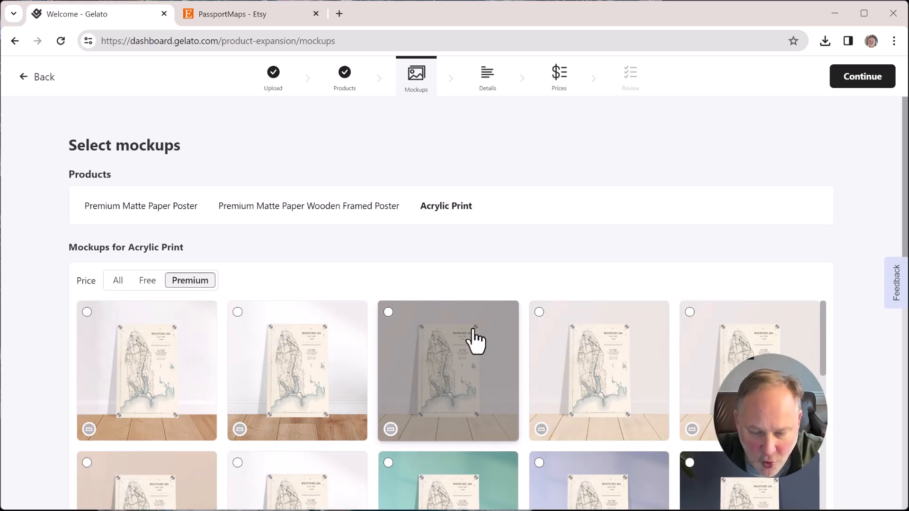
pyautogui.scroll(-5, 315, 350)
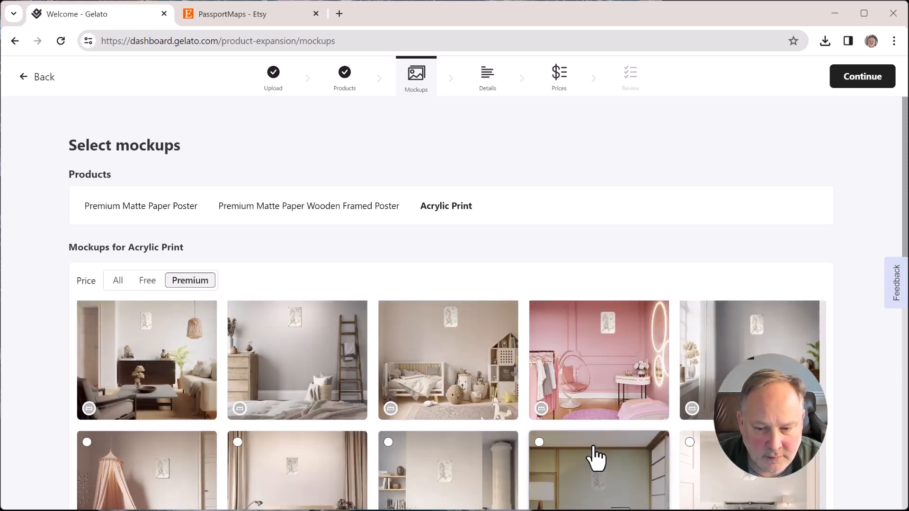
pyautogui.scroll(2, 477, 462)
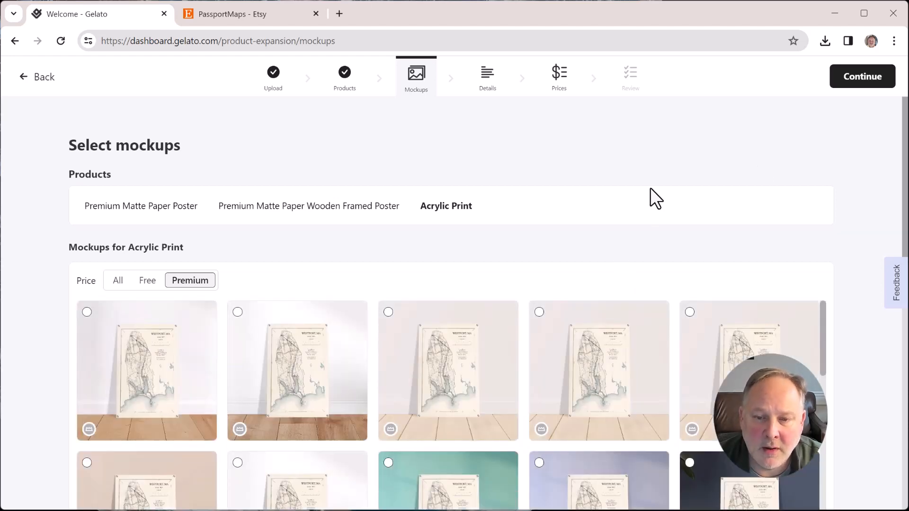
# Step: Continue past the product details to the prices and include shipping cost in the profit calculation
pyautogui.click(871, 81)
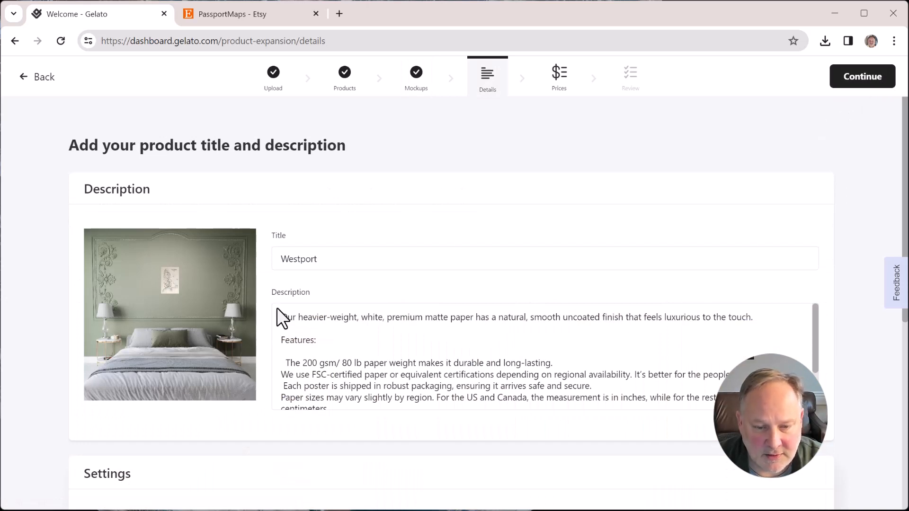
pyautogui.click(870, 81)
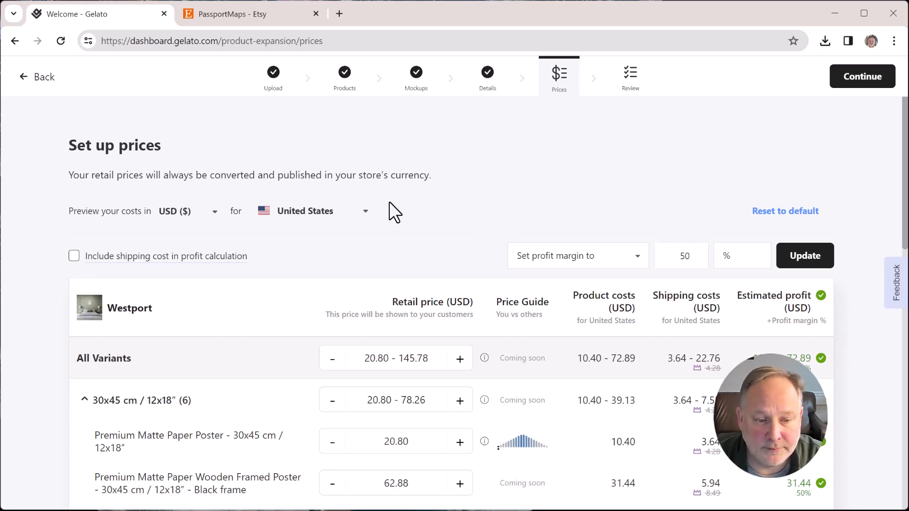
pyautogui.click(74, 256)
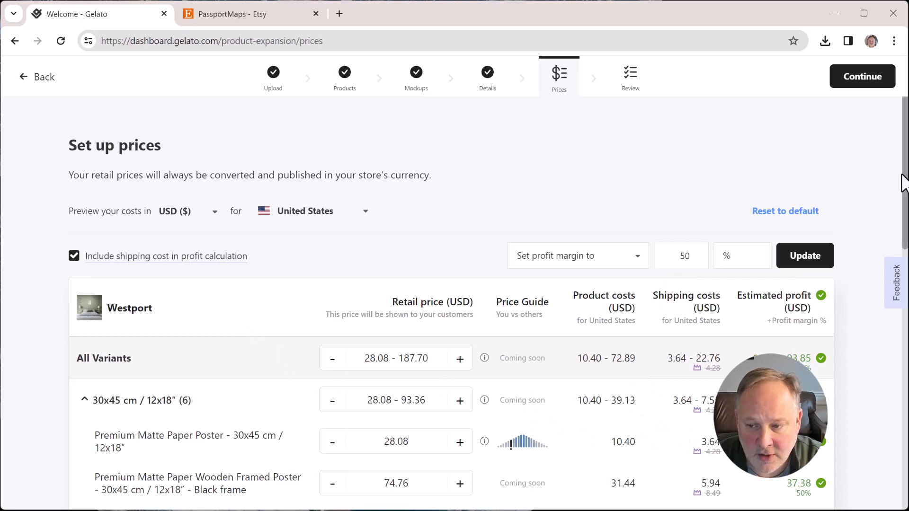
# Step: Collapse the three size groups, then reopen the 30x45 cm / 12x18" group and review its variants' prices, costs and profits
pyautogui.scroll(-3, 726, 253)
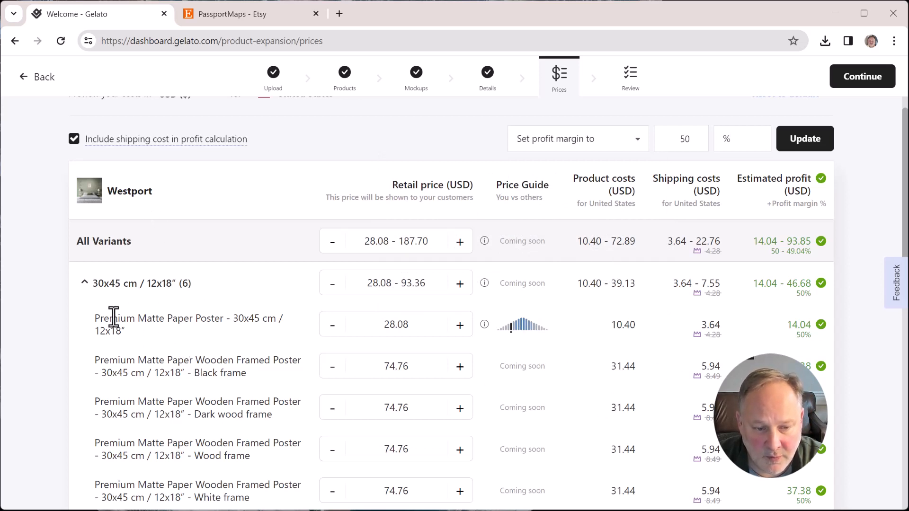
pyautogui.click(85, 283)
pyautogui.click(89, 320)
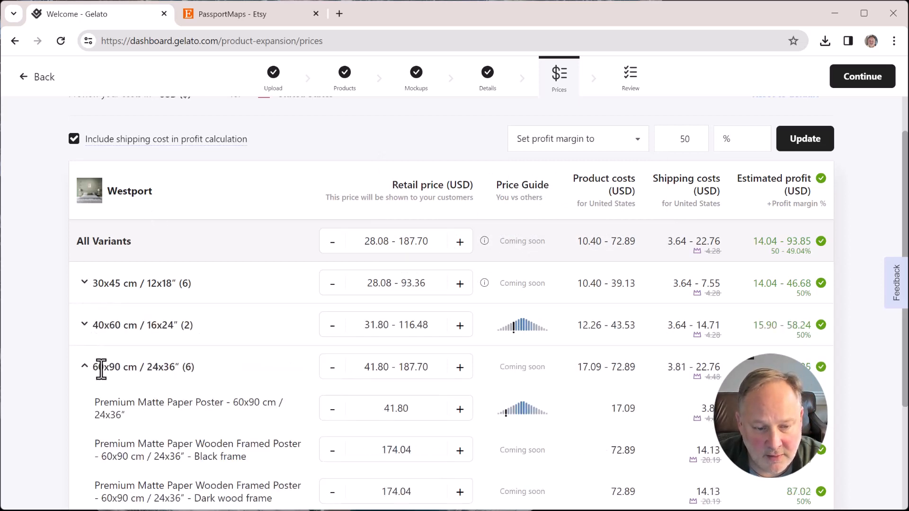
pyautogui.click(89, 370)
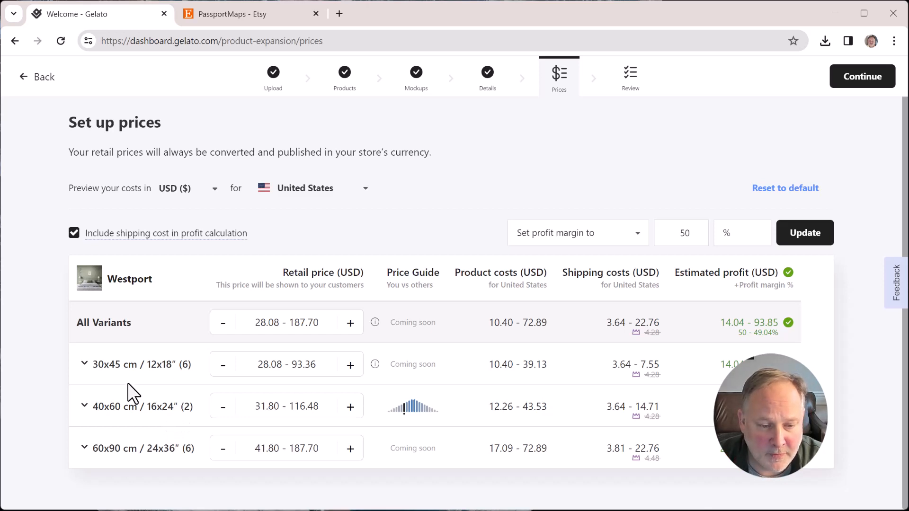
pyautogui.click(85, 365)
pyautogui.scroll(-4, 176, 386)
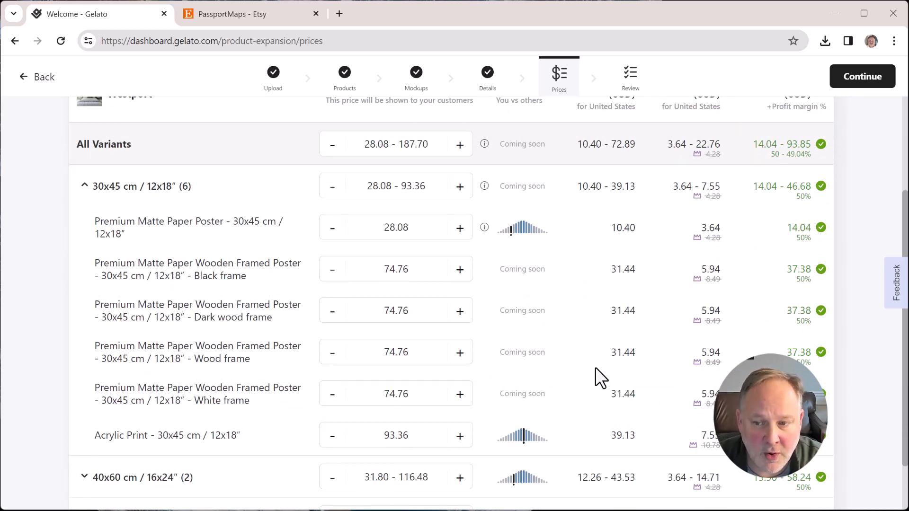
pyautogui.scroll(4, 595, 367)
pyautogui.scroll(-3, 401, 402)
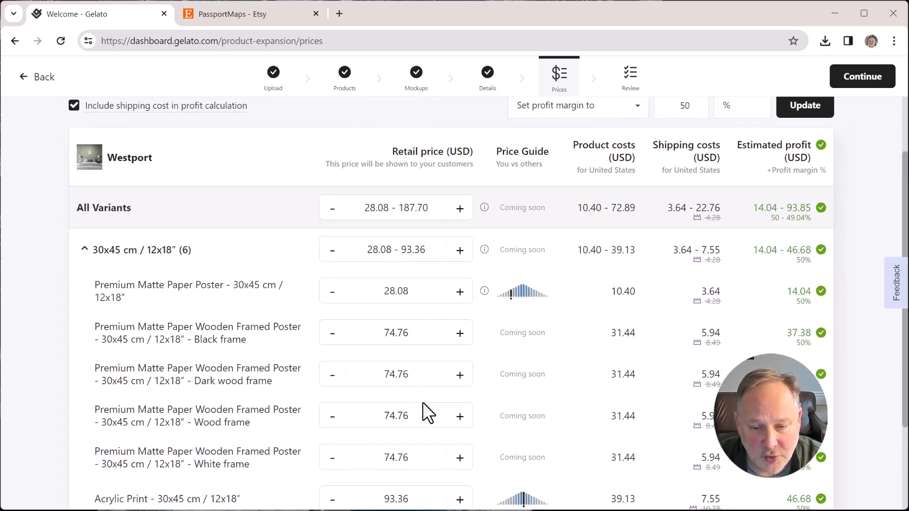
pyautogui.scroll(3, 570, 315)
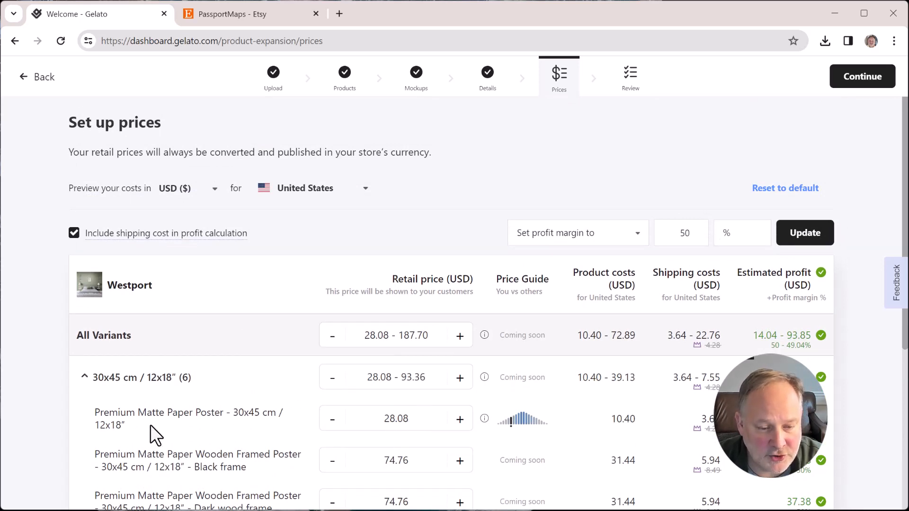
# Step: Set the retail price of the 30x45 cm / 12x18" Premium Matte Paper Poster to 30 USD
pyautogui.moveTo(416, 421)
pyautogui.mouseDown()
pyautogui.moveTo(400, 419)
pyautogui.moveTo(400, 427)
pyautogui.mouseUp()
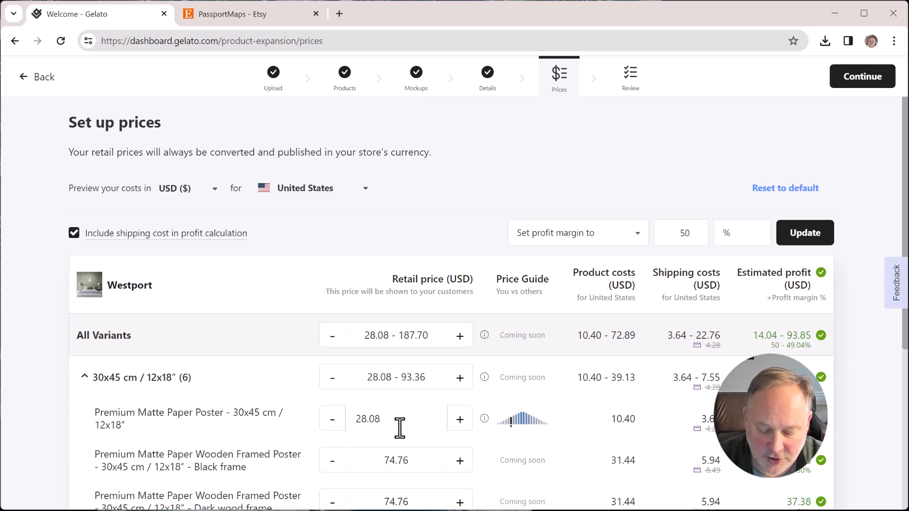
pyautogui.press('BackSpace')
pyautogui.press('BackSpace')
pyautogui.press('BackSpace')
pyautogui.press('BackSpace')
pyautogui.press('BackSpace')
pyautogui.write('30')
pyautogui.press('Return')
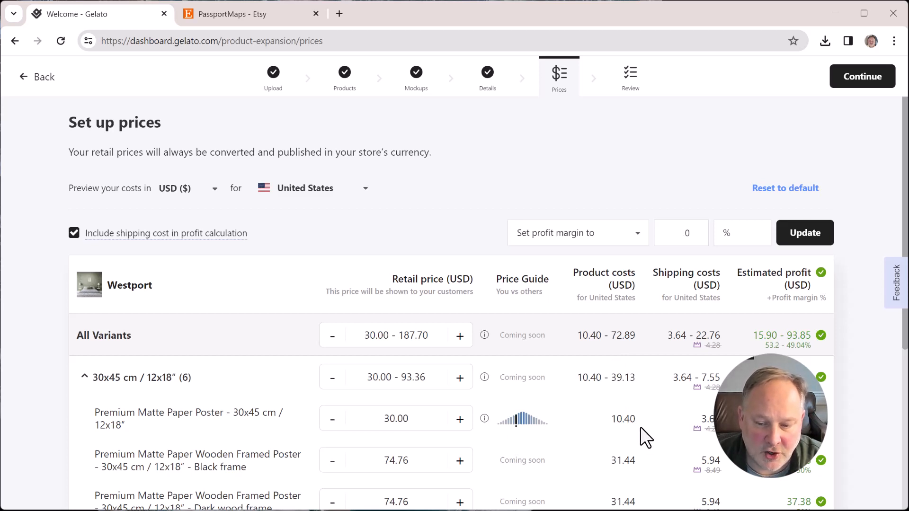
# Step: Check the 30x45 cm variants' pricing and raise the 12x18" Premium Matte Paper Poster's retail price to 32 USD
pyautogui.moveTo(698, 428)
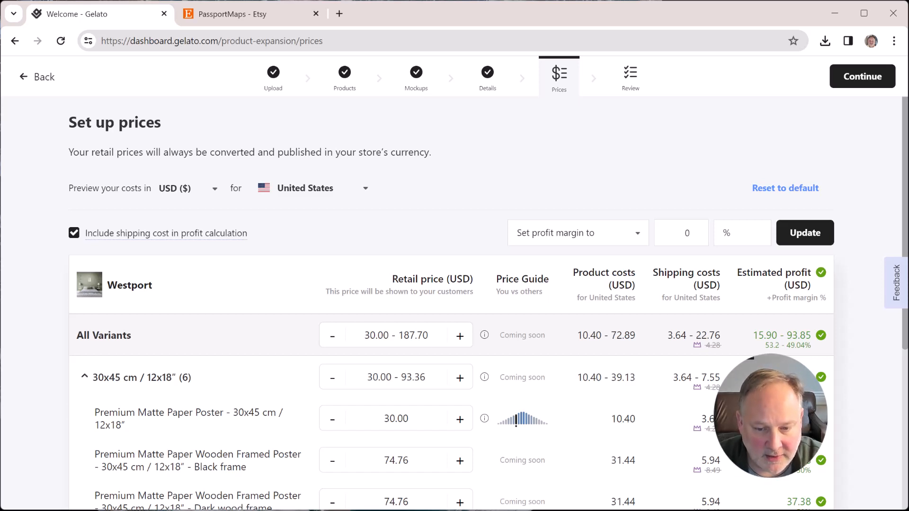
pyautogui.scroll(-2, 466, 417)
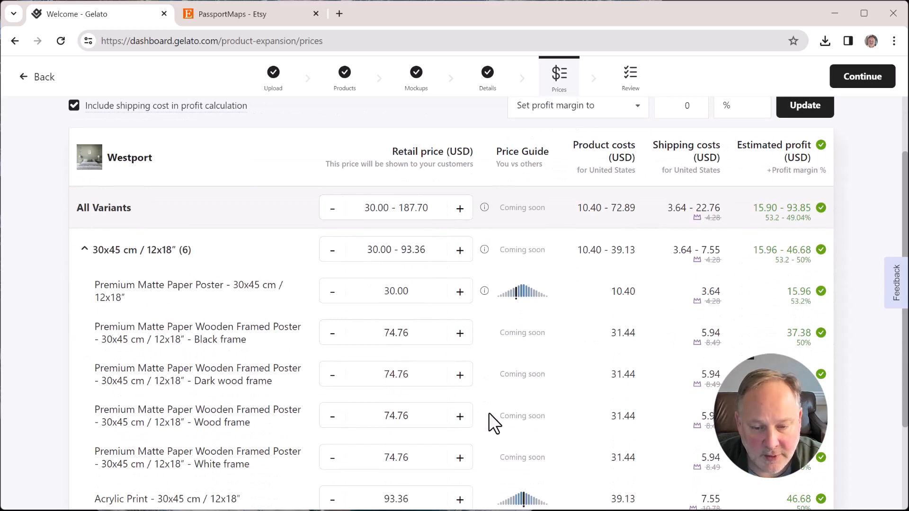
pyautogui.scroll(1, 503, 418)
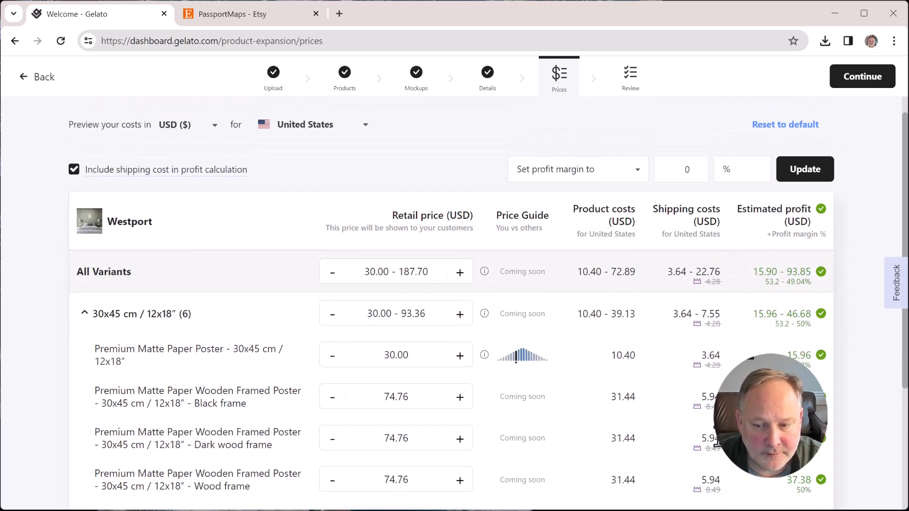
pyautogui.scroll(-4, 413, 458)
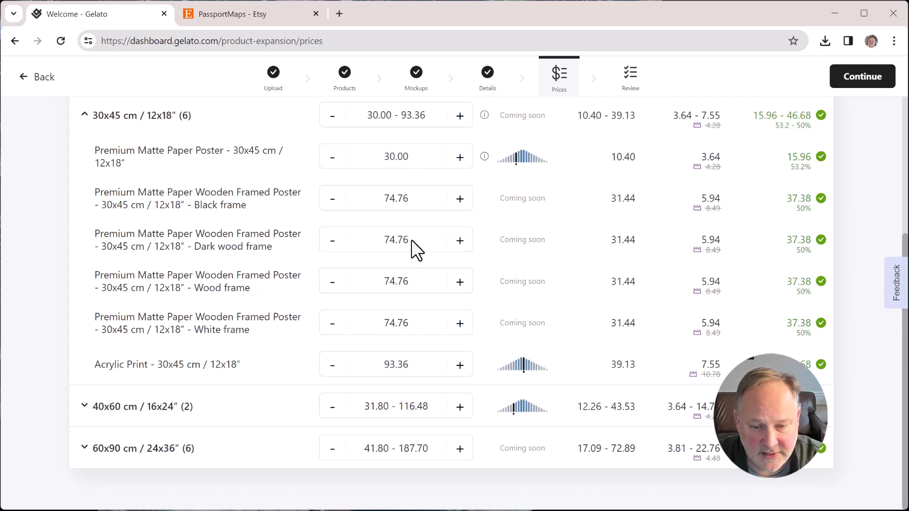
pyautogui.scroll(1, 421, 246)
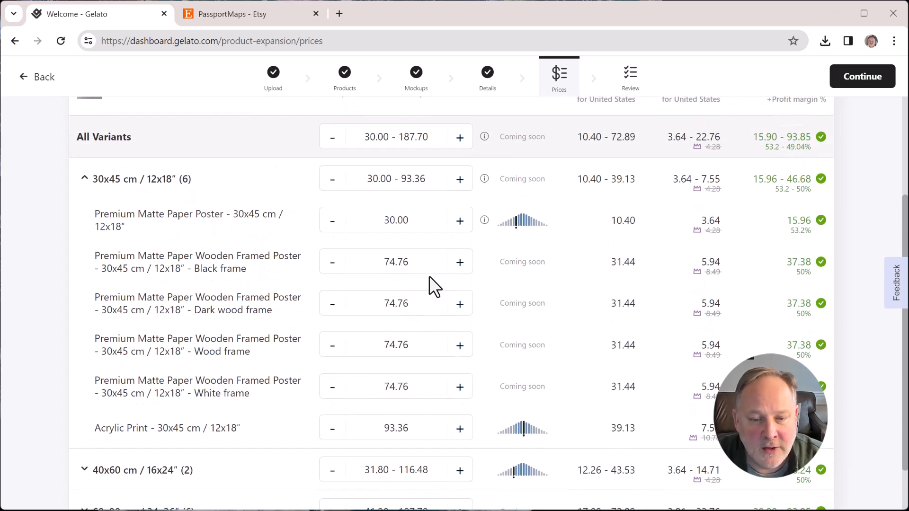
pyautogui.click(381, 220)
pyautogui.write('3032')
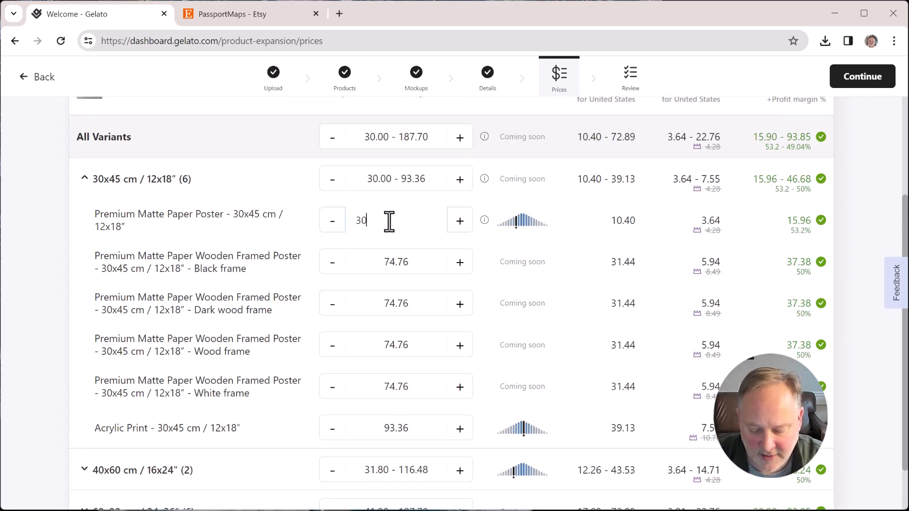
pyautogui.press('BackSpace')
pyautogui.press('BackSpace')
pyautogui.press('BackSpace')
pyautogui.press('BackSpace')
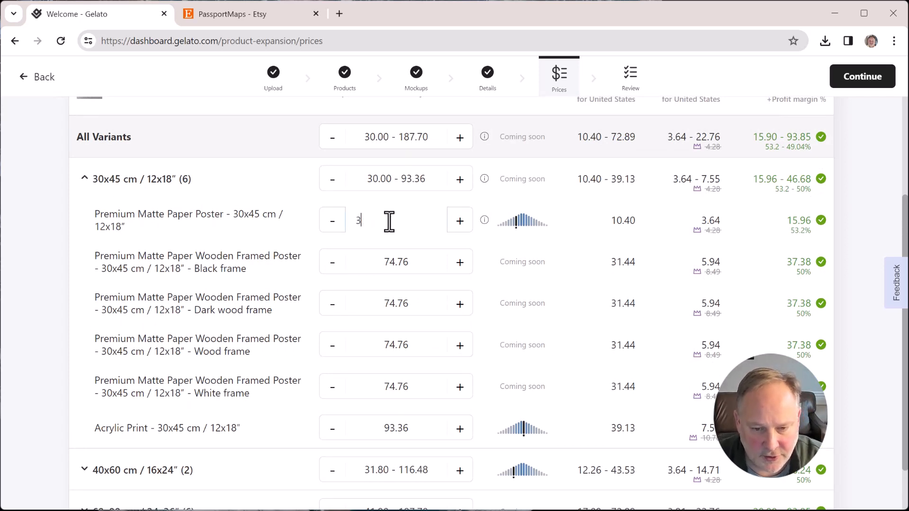
pyautogui.write('32')
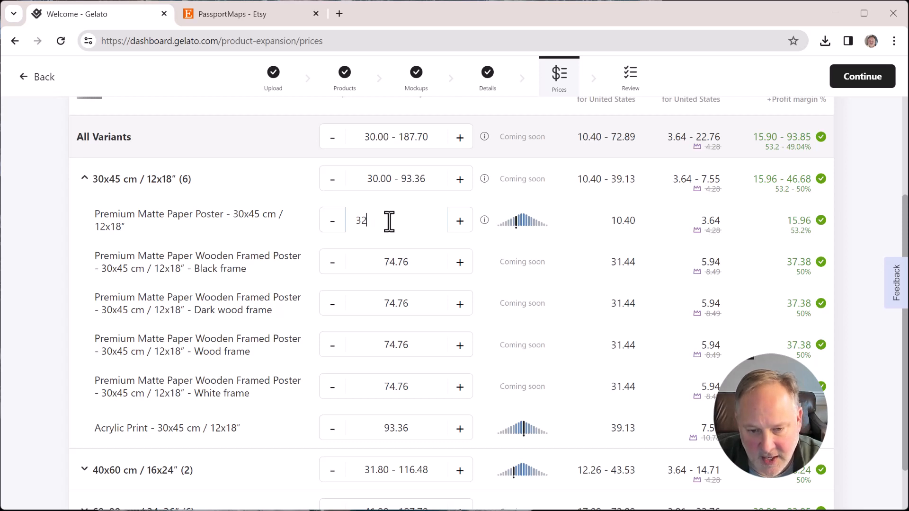
pyautogui.press('Return')
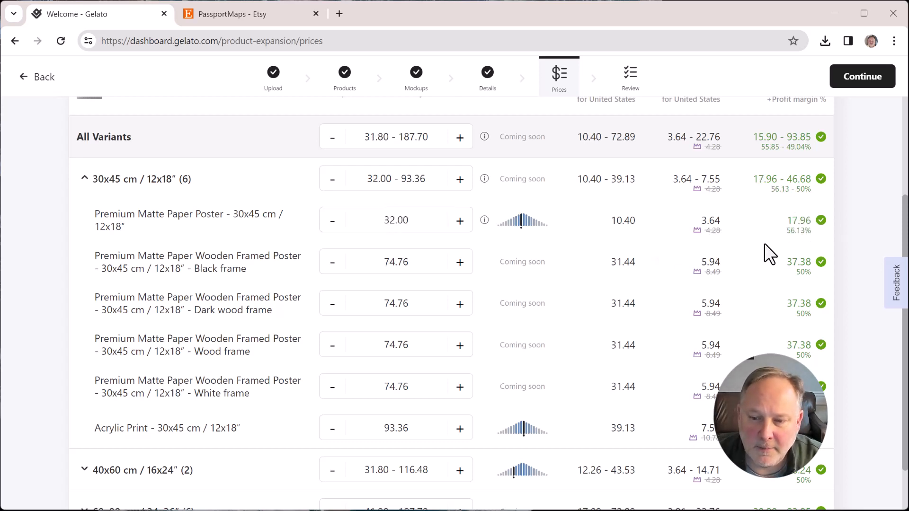
# Step: Set the retail price of the 30x45 cm / 12x18" Premium Matte Paper Wooden Framed Poster with black frame to 75 USD
pyautogui.scroll(3, 762, 269)
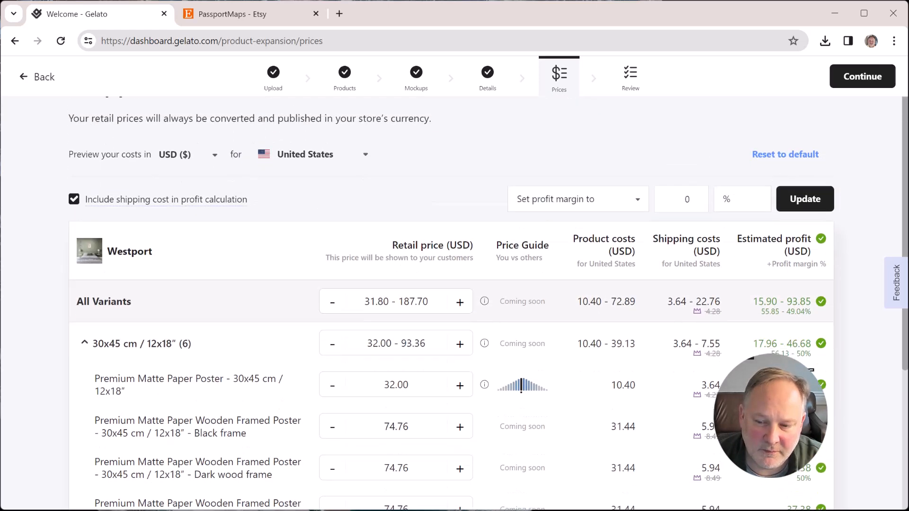
pyautogui.scroll(-2, 820, 315)
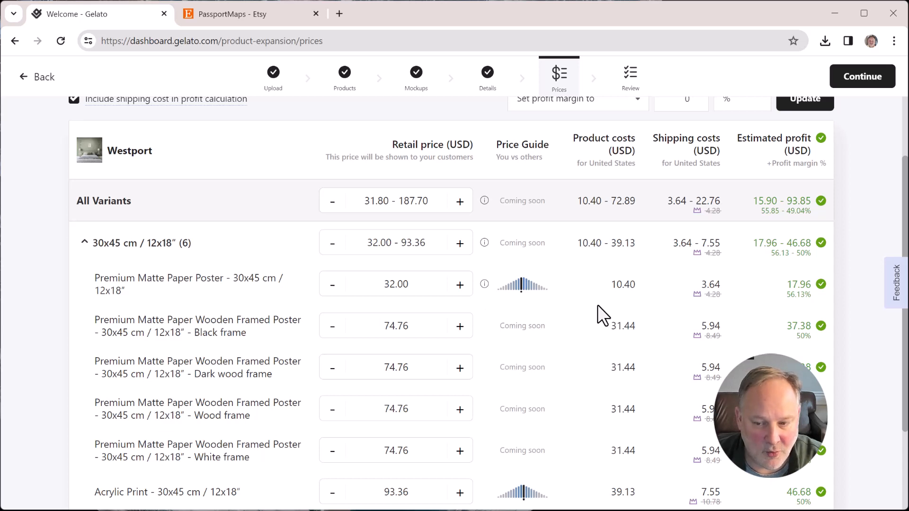
pyautogui.moveTo(825, 314)
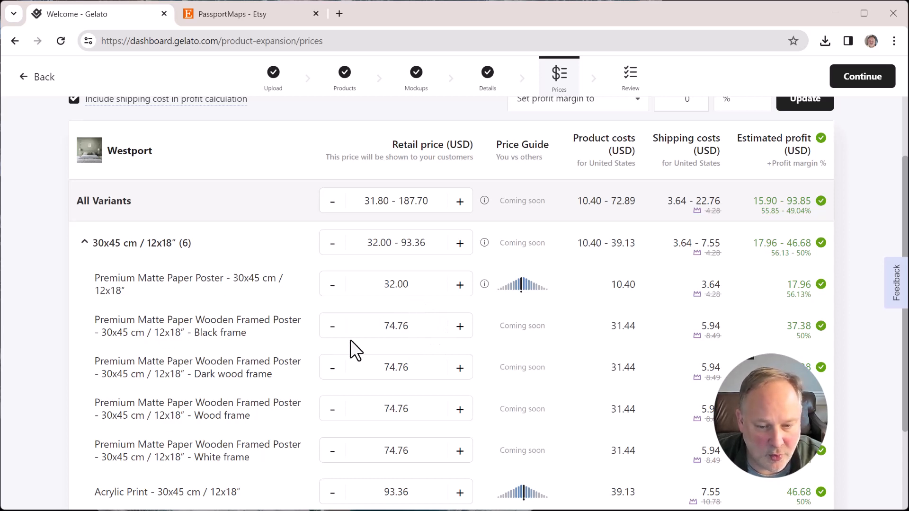
pyautogui.moveTo(408, 329); pyautogui.dragTo(348, 327)
pyautogui.write('75')
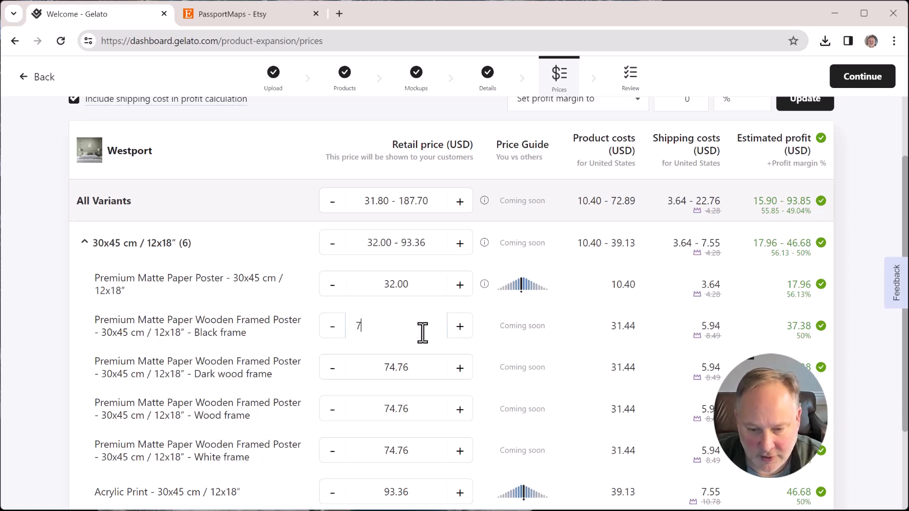
pyautogui.press('Return')
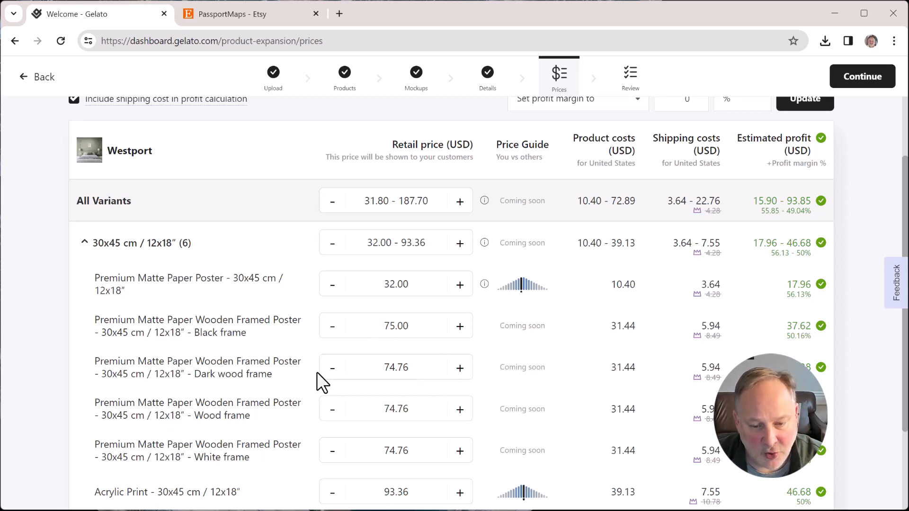
# Step: Set the retail price of the 30x45 cm / 12x18" Premium Matte Paper Wooden Framed Poster with dark wood frame to 75 USD
pyautogui.moveTo(410, 367); pyautogui.dragTo(380, 369)
pyautogui.press('Return')
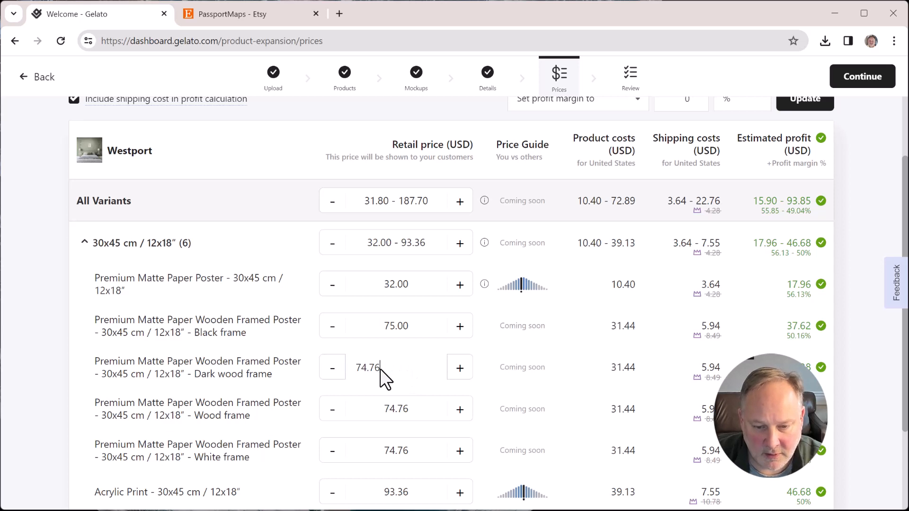
pyautogui.press('BackSpace')
pyautogui.press('BackSpace')
pyautogui.press('BackSpace')
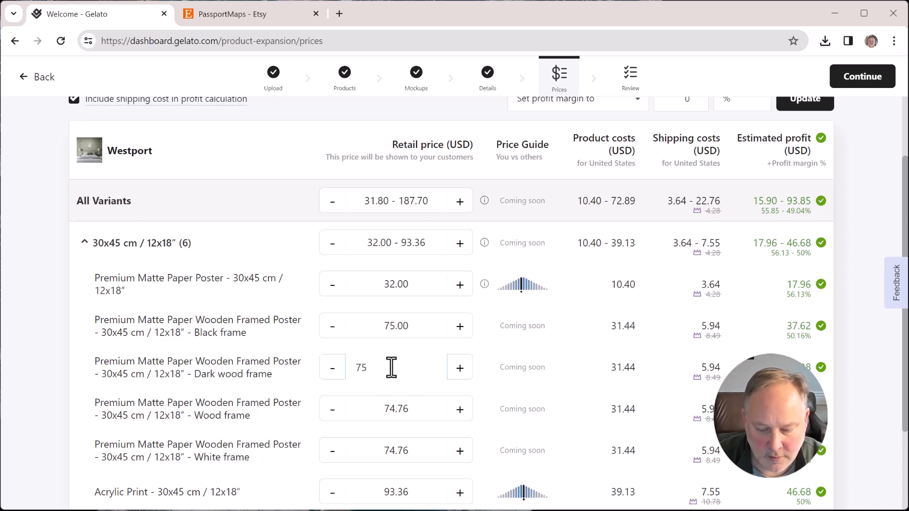
pyautogui.press('Return')
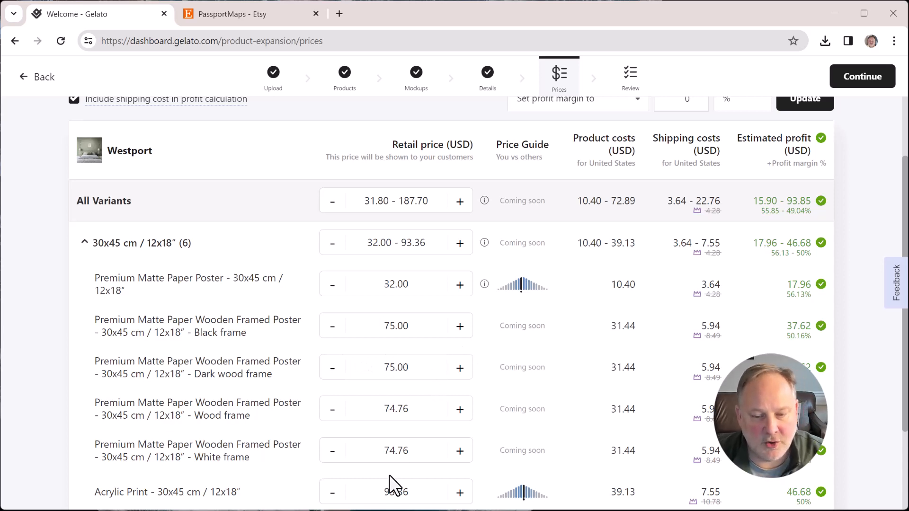
# Step: Apply a 50% profit margin to the Westport variants and check the updated retail prices
pyautogui.scroll(1, 576, 363)
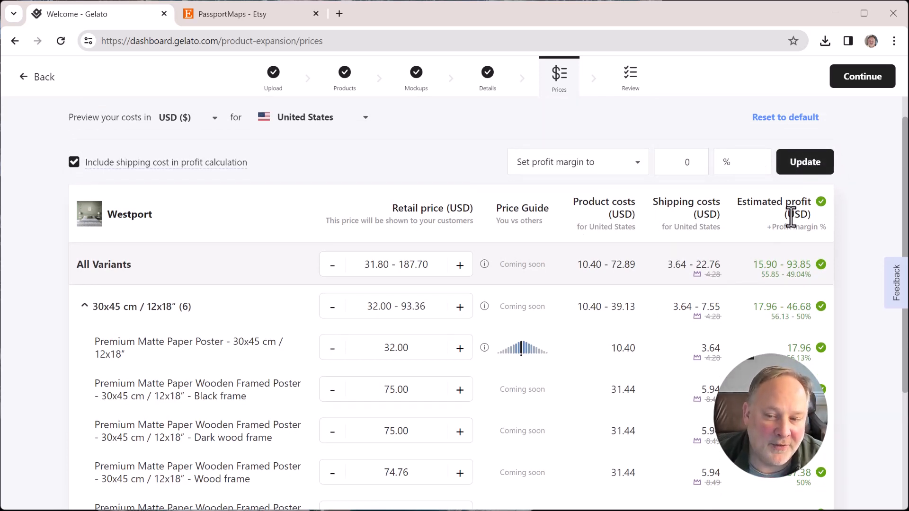
pyautogui.doubleClick(689, 163)
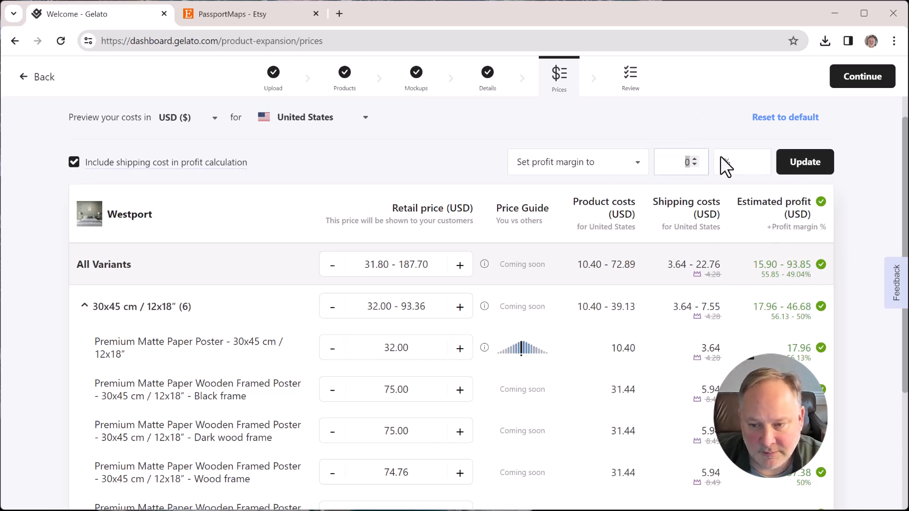
pyautogui.moveTo(687, 164); pyautogui.dragTo(688, 163)
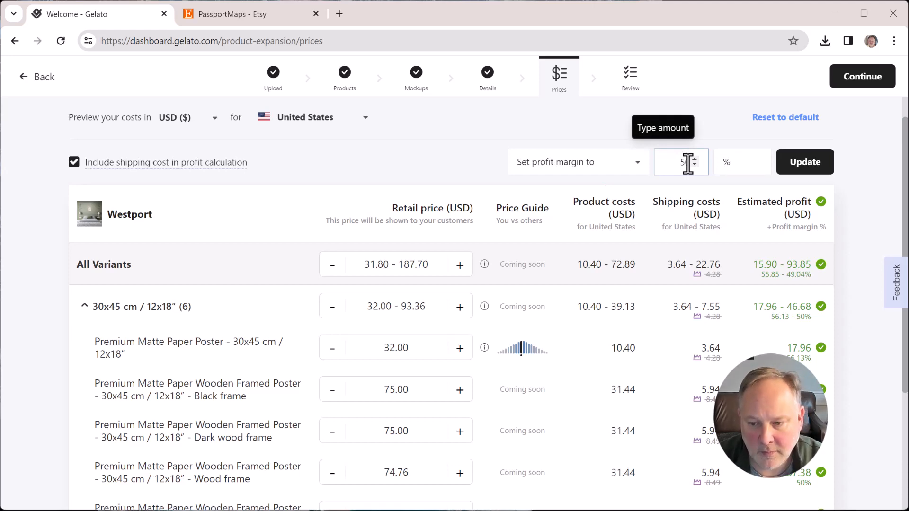
pyautogui.scroll(-3, 575, 312)
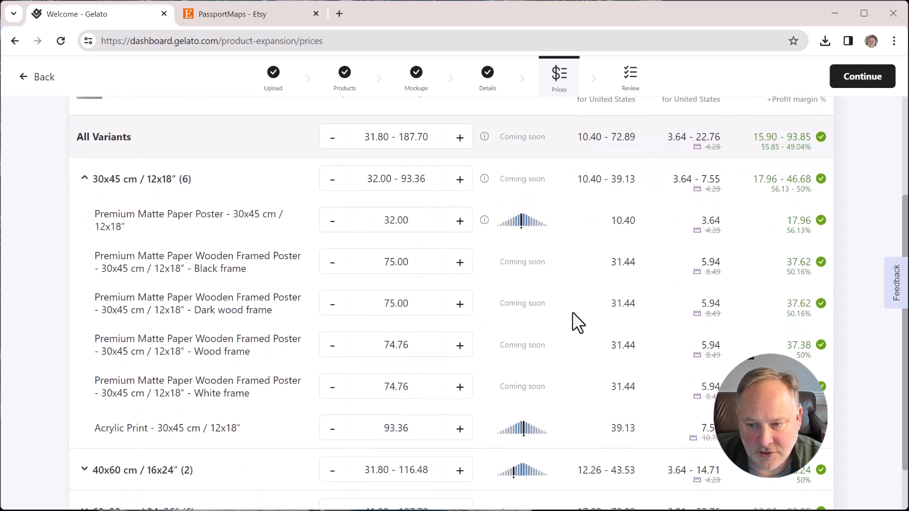
pyautogui.scroll(3, 575, 313)
pyautogui.click(806, 164)
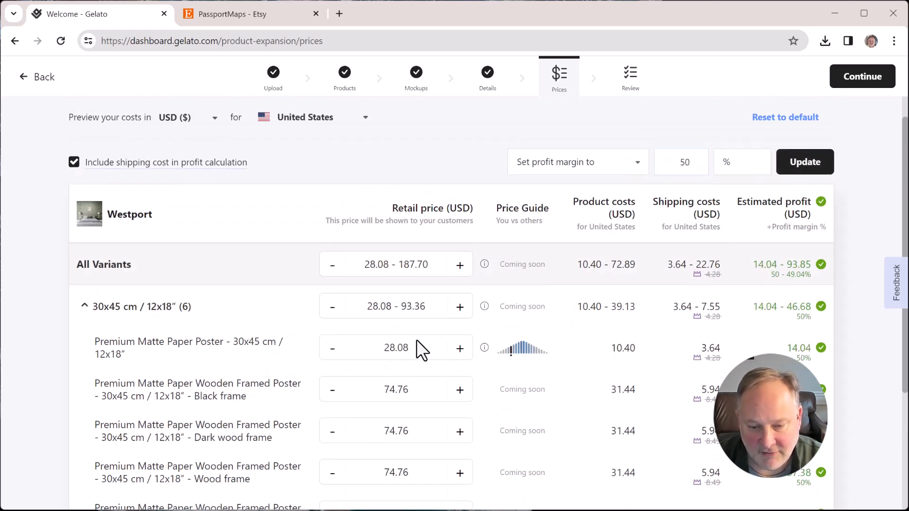
pyautogui.scroll(-3, 411, 453)
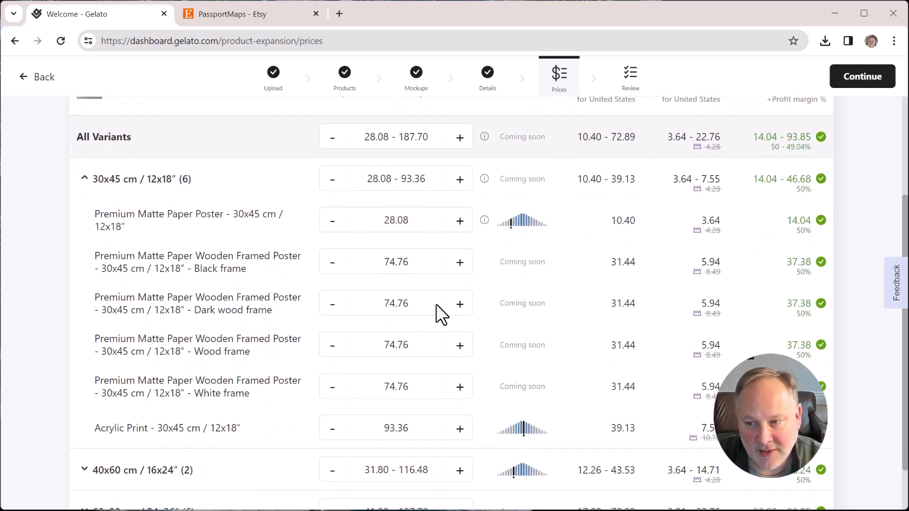
pyautogui.scroll(5, 436, 304)
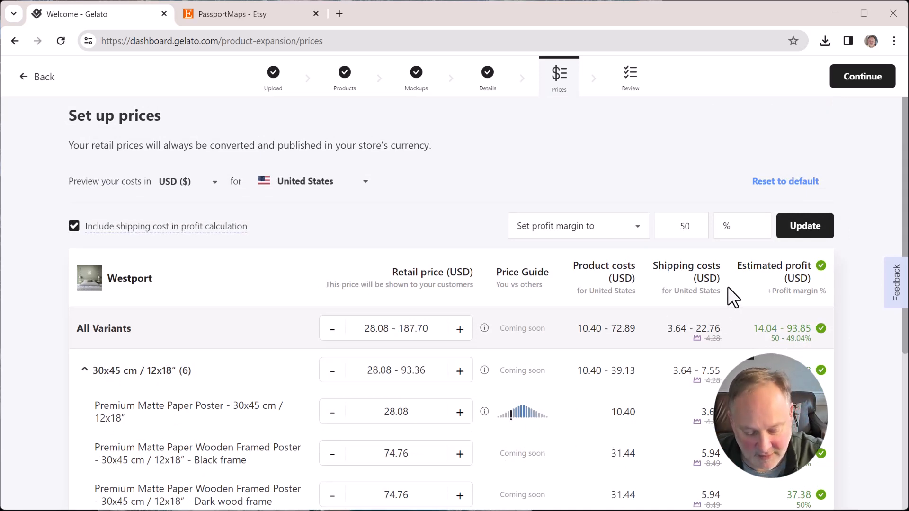
pyautogui.click(792, 228)
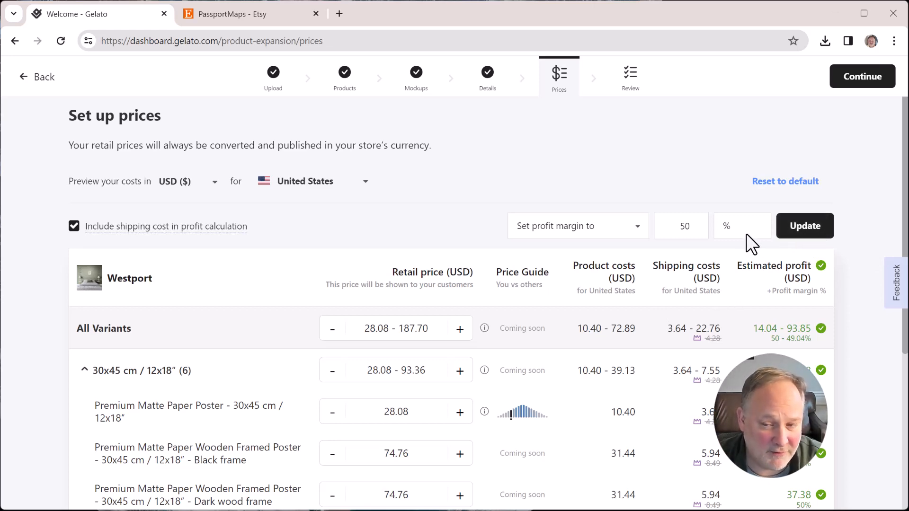
pyautogui.scroll(-3, 738, 251)
pyautogui.scroll(3, 736, 284)
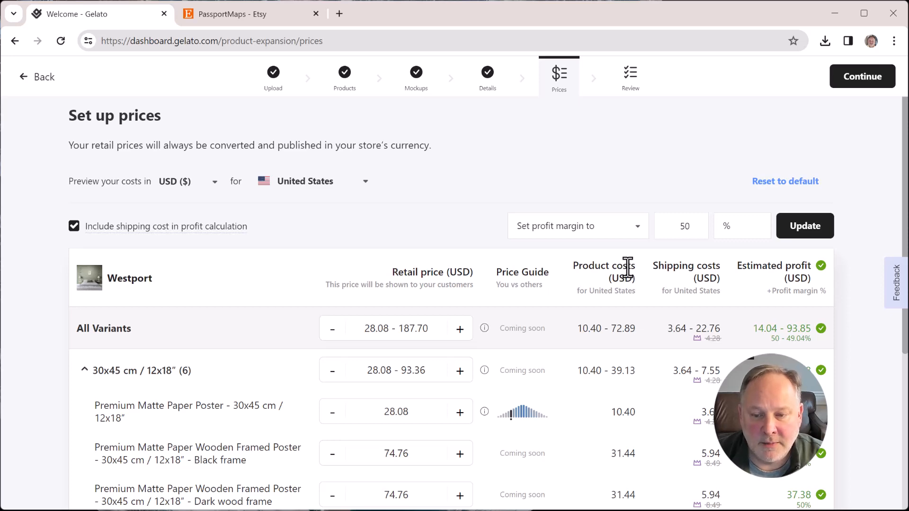
# Step: Compare the variants' prices with the price guide, expand the 60x90 cm / 24x36" group and set its Acrylic Print's retail price to 300 USD
pyautogui.scroll(-2, 628, 268)
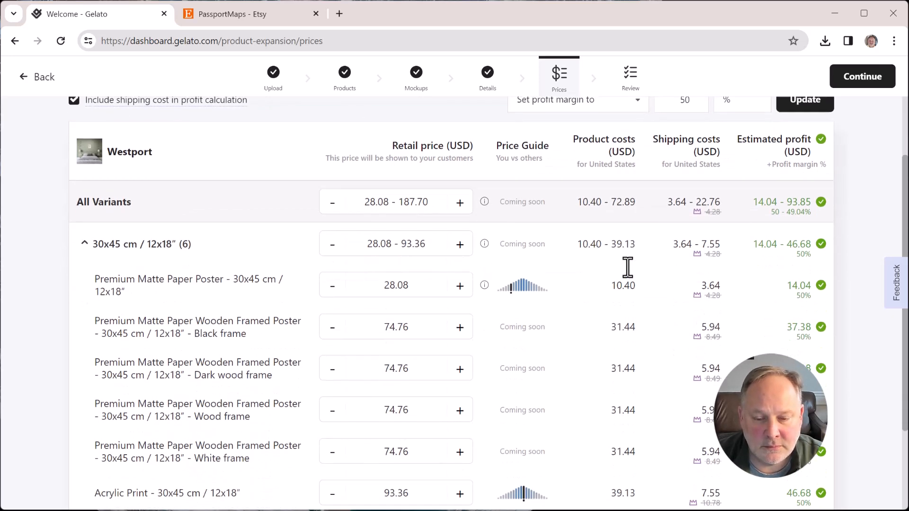
pyautogui.moveTo(523, 293)
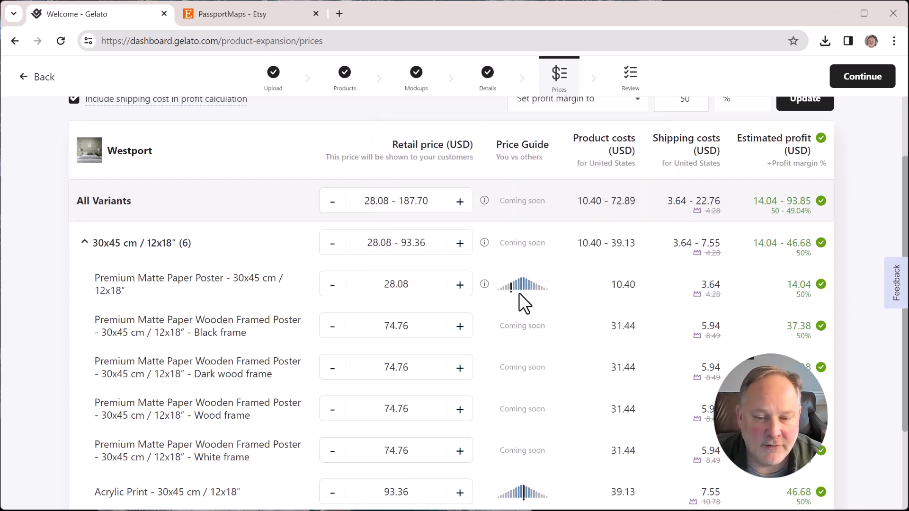
pyautogui.scroll(-3, 521, 295)
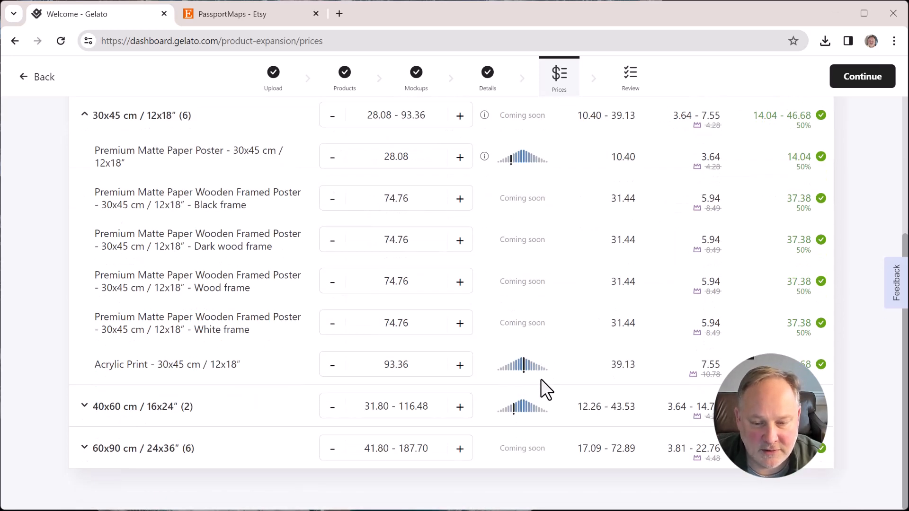
pyautogui.moveTo(523, 361)
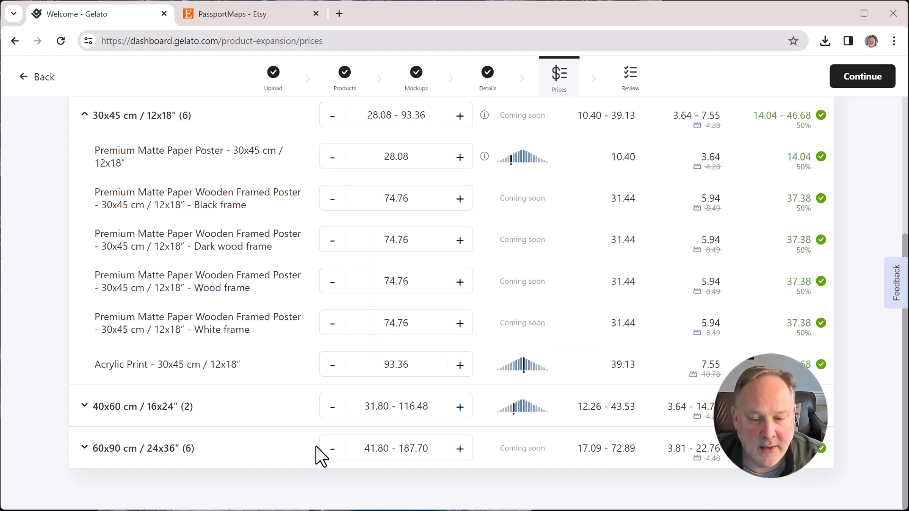
pyautogui.click(83, 448)
pyautogui.scroll(-5, 133, 421)
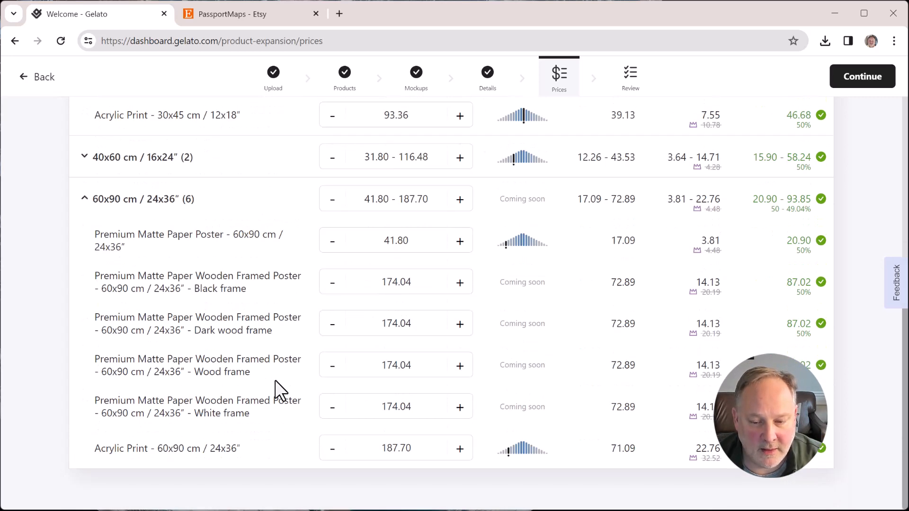
pyautogui.moveTo(524, 463)
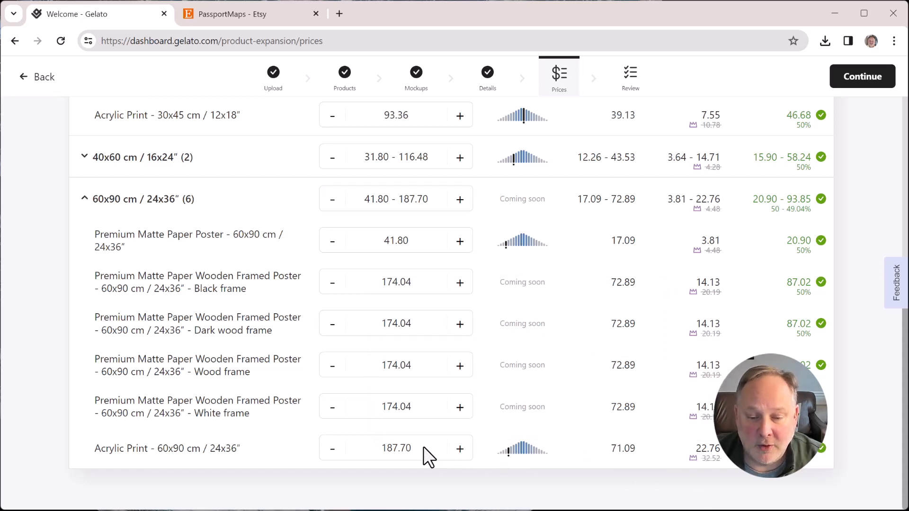
pyautogui.click(395, 447)
pyautogui.moveTo(395, 446); pyautogui.dragTo(355, 442)
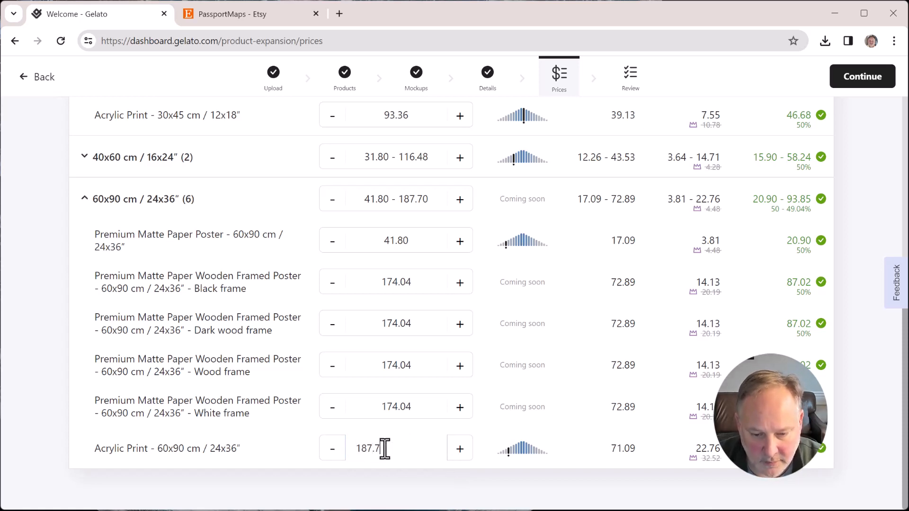
pyautogui.write('300')
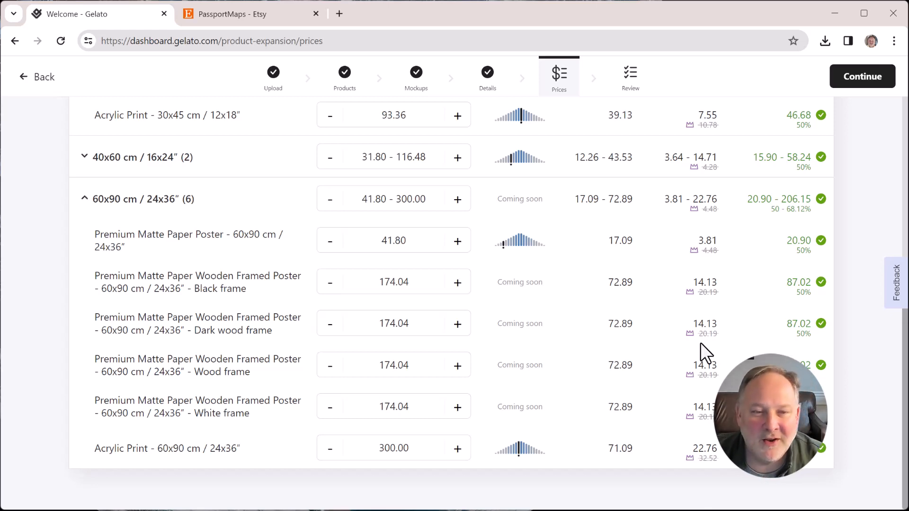
# Step: Look over the prices of all variants once more and continue to the product review
pyautogui.scroll(15, 652, 313)
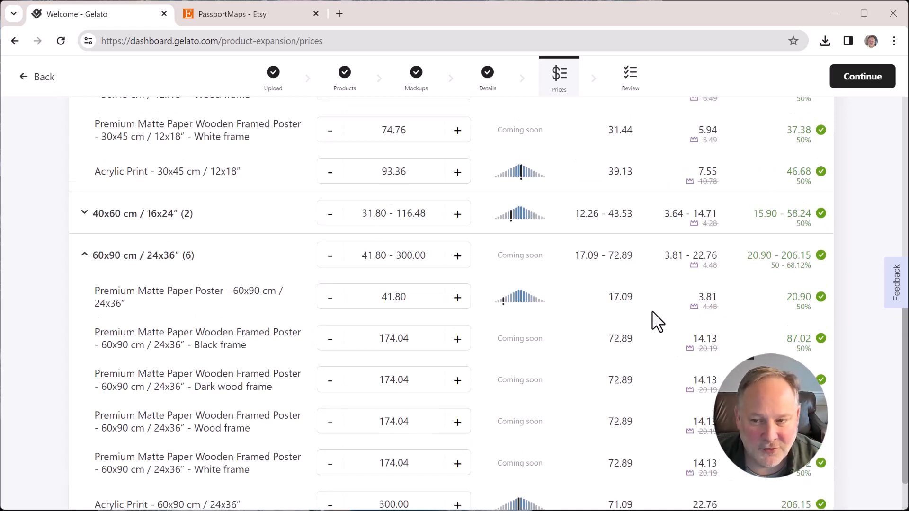
pyautogui.scroll(-1, 526, 365)
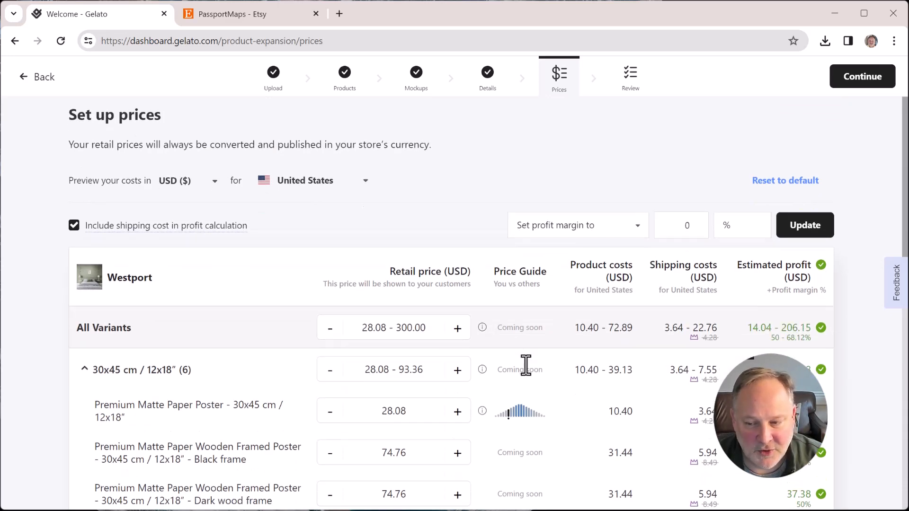
pyautogui.scroll(1, 526, 365)
pyautogui.scroll(-3, 558, 325)
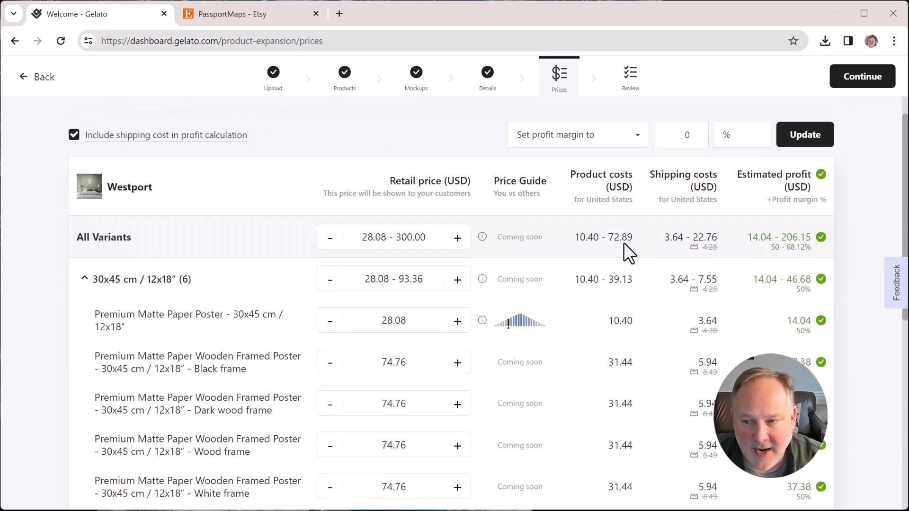
pyautogui.scroll(3, 629, 254)
pyautogui.scroll(-6, 626, 233)
pyautogui.scroll(6, 524, 382)
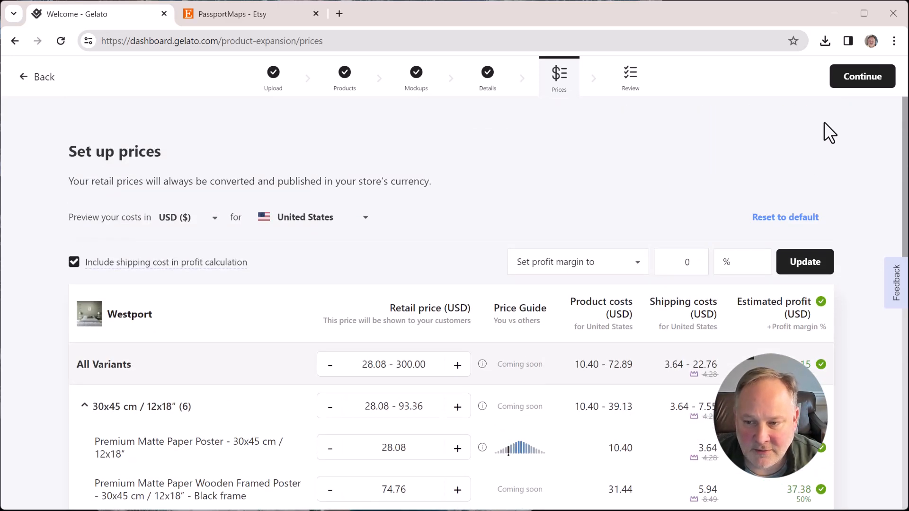
pyautogui.click(860, 80)
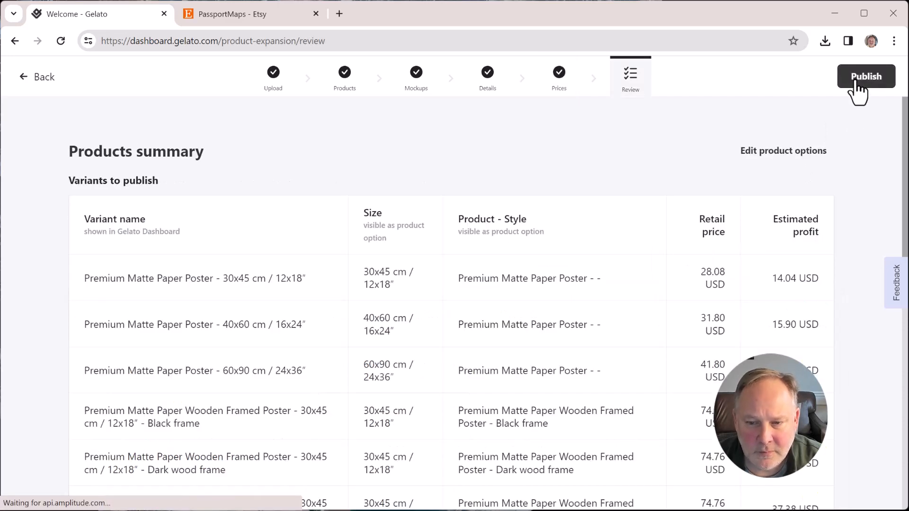
# Step: Check the variants in the products summary and publish the Westport product to the store
pyautogui.scroll(-9, 506, 274)
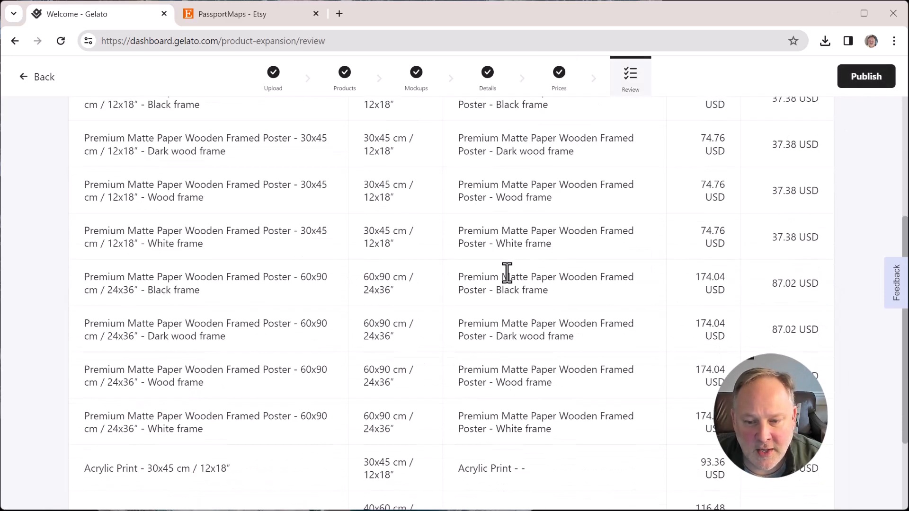
pyautogui.scroll(4, 601, 350)
pyautogui.scroll(5, 511, 323)
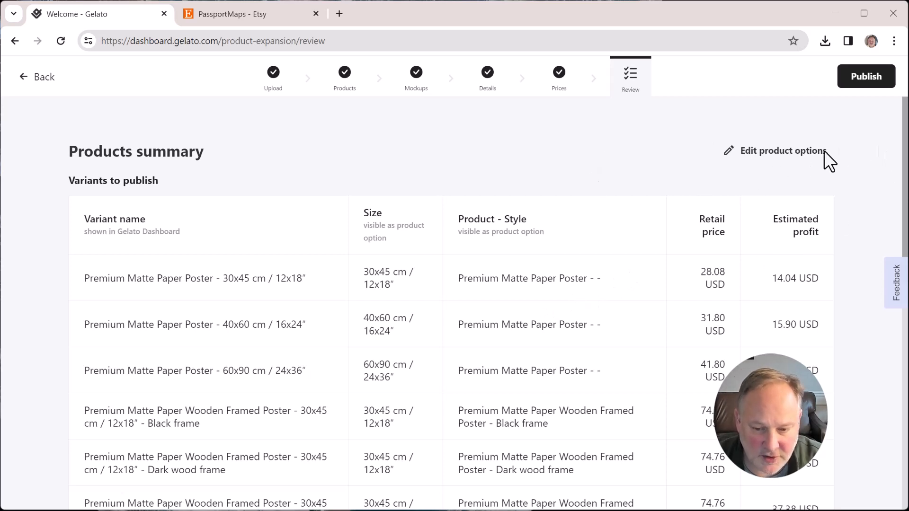
pyautogui.click(867, 81)
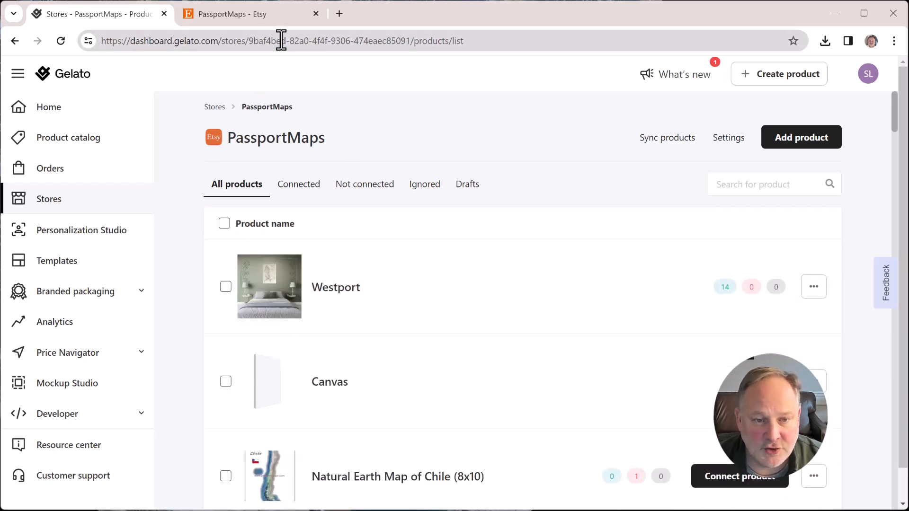
# Step: Switch to the PassportMaps shop on Etsy and reload its page
pyautogui.click(246, 16)
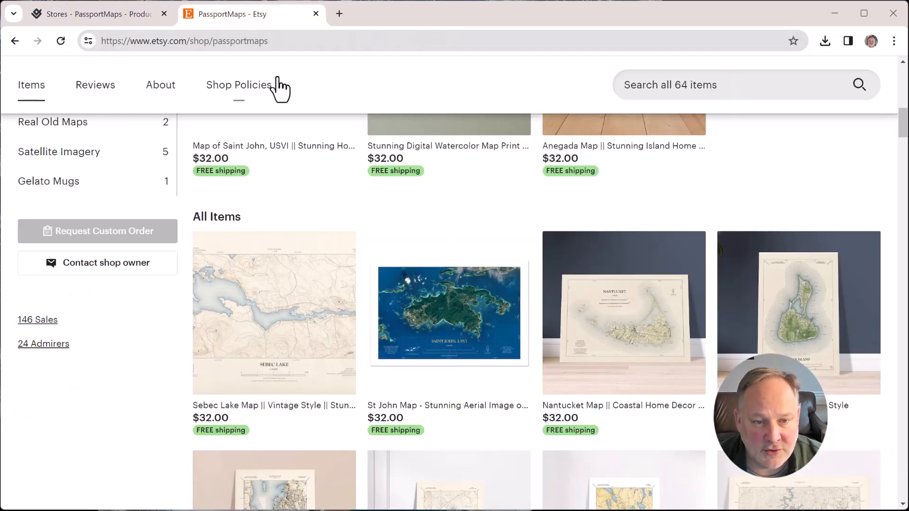
pyautogui.scroll(1, 183, 142)
pyautogui.scroll(3, 182, 142)
pyautogui.click(60, 41)
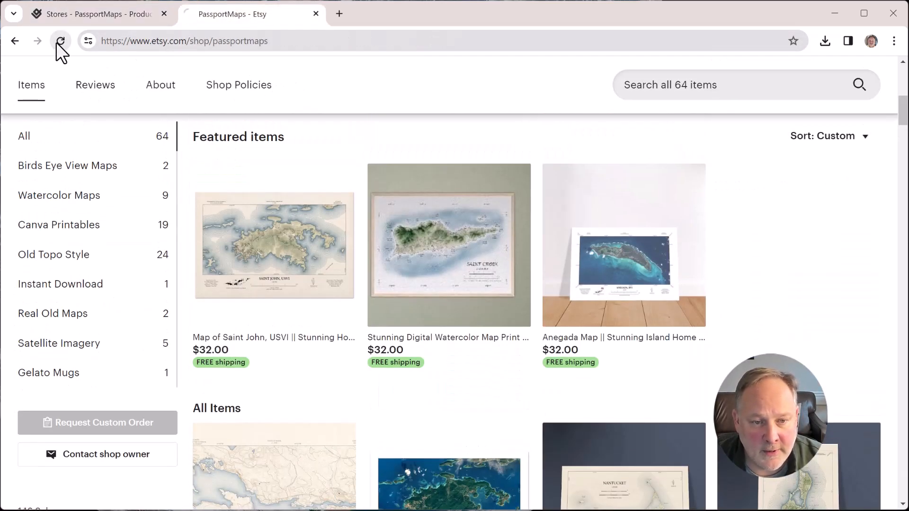
# Step: Go to the shop's listing management, filter the listings by Draft status and open the Westport draft for editing
pyautogui.scroll(6, 827, 368)
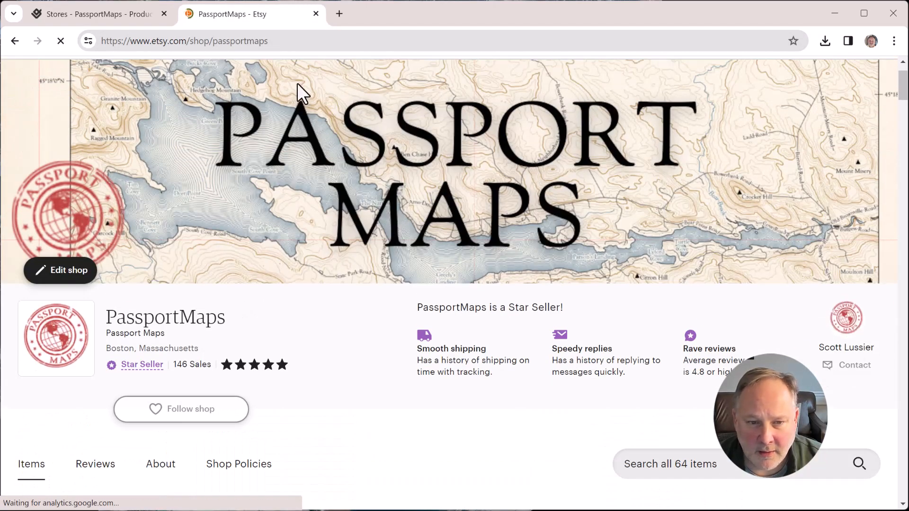
pyautogui.scroll(-3, 359, 294)
pyautogui.scroll(5, 358, 294)
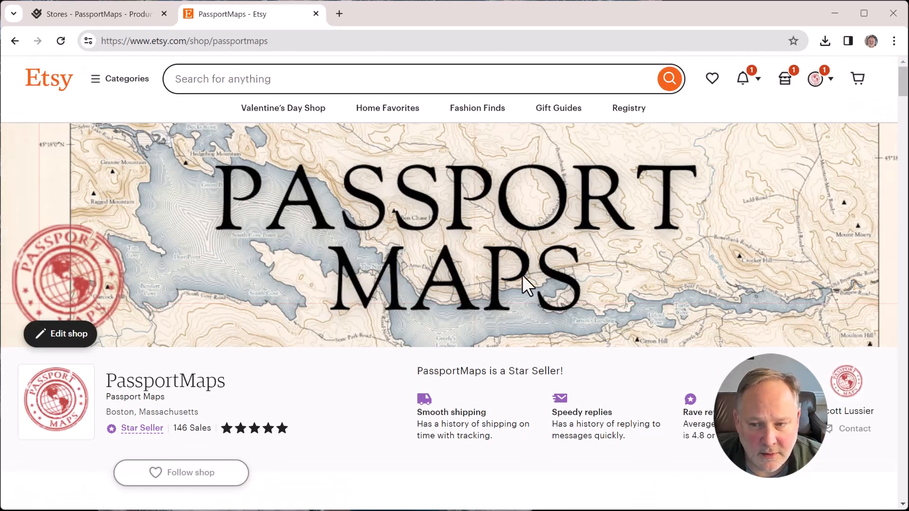
pyautogui.click(835, 86)
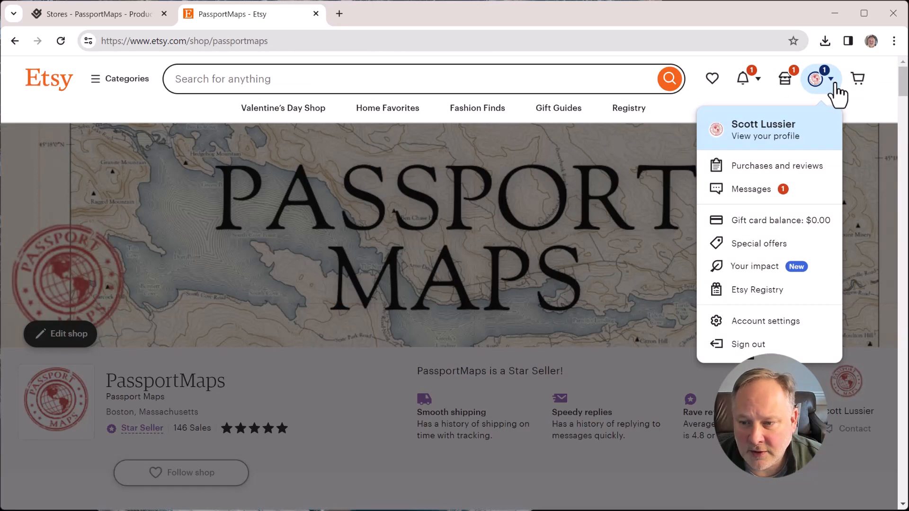
pyautogui.click(785, 90)
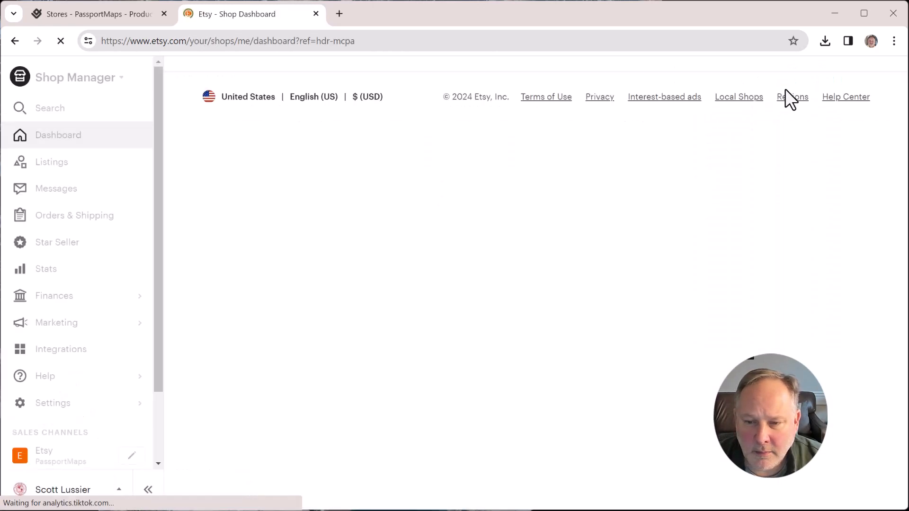
pyautogui.click(57, 164)
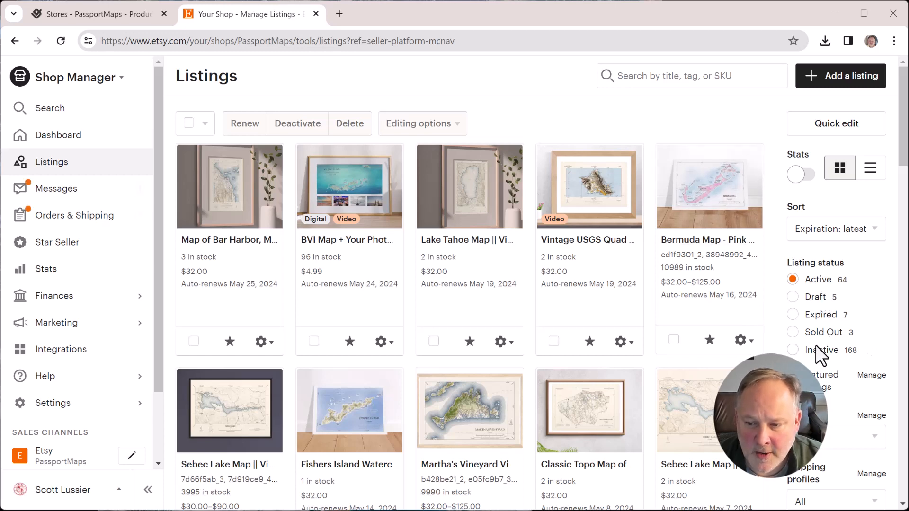
pyautogui.click(817, 300)
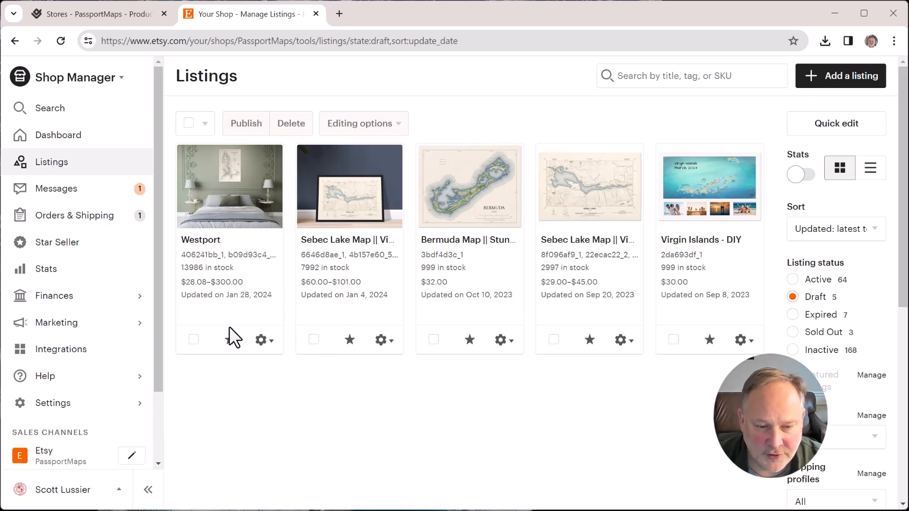
pyautogui.click(190, 241)
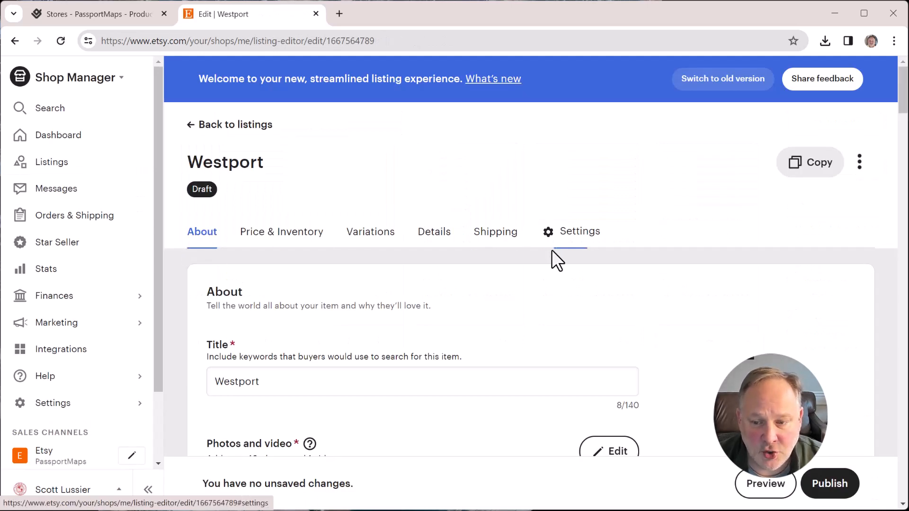
# Step: Change the listing's title to Westport Map and delete three redundant room mockups from its photos
pyautogui.click(328, 381)
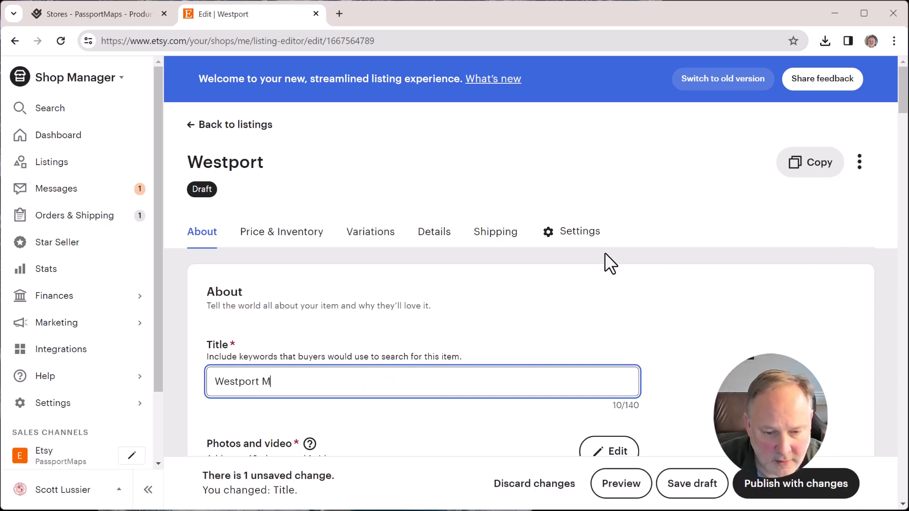
pyautogui.scroll(-5, 604, 253)
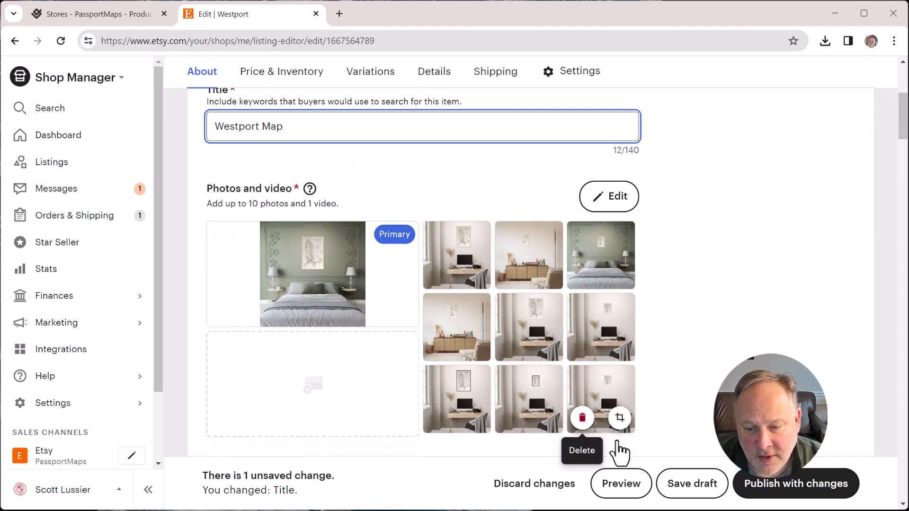
pyautogui.click(583, 418)
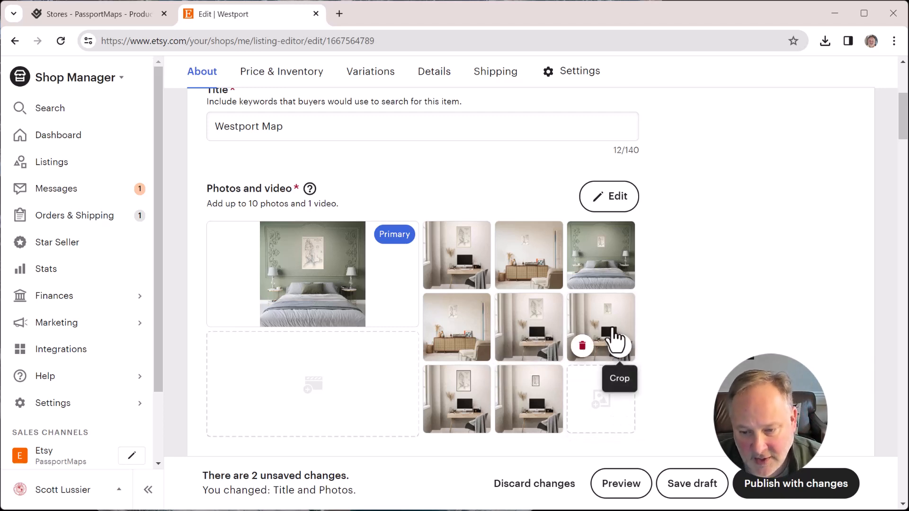
pyautogui.click(583, 346)
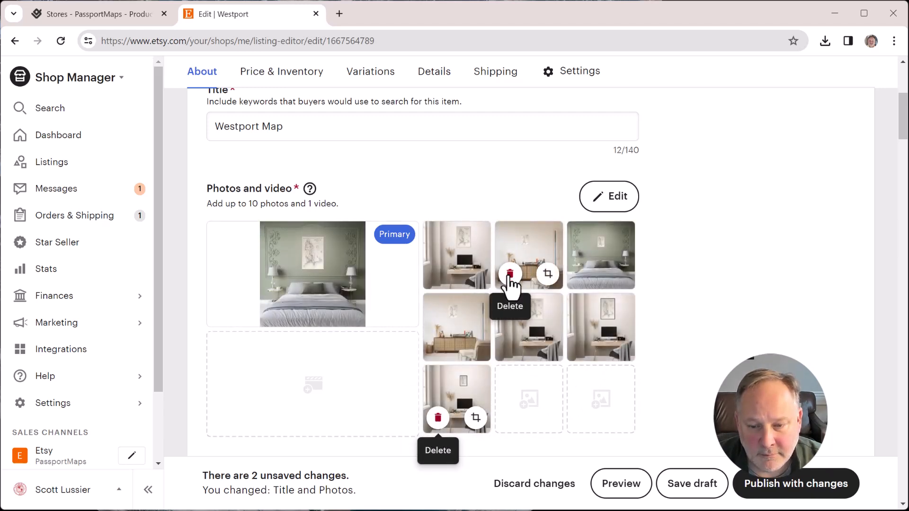
pyautogui.click(510, 274)
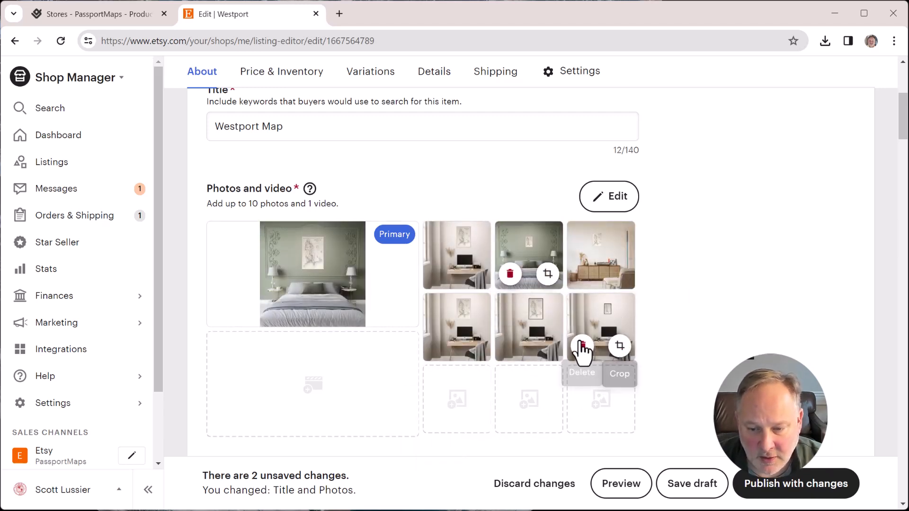
# Step: Look over the listing's thumbnail, highlight the whole description text and check the personalization and price and inventory sections
pyautogui.scroll(-4, 552, 320)
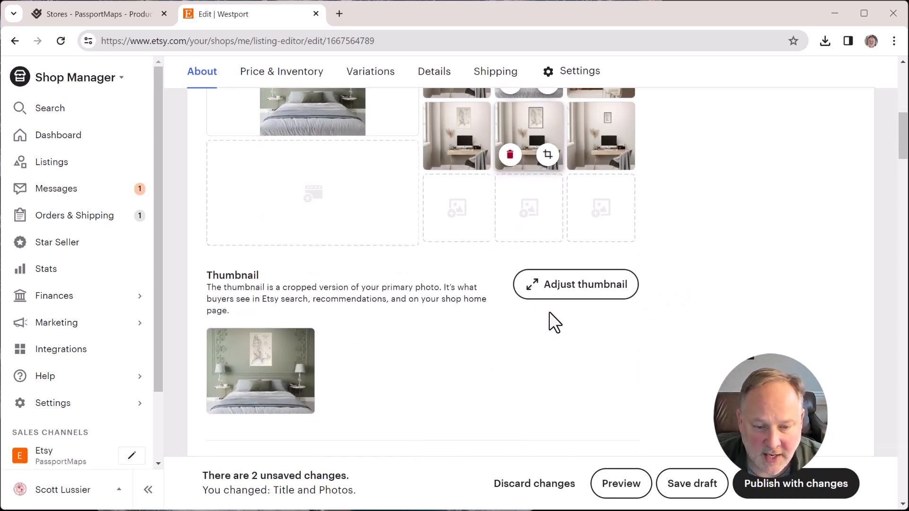
pyautogui.scroll(-7, 670, 345)
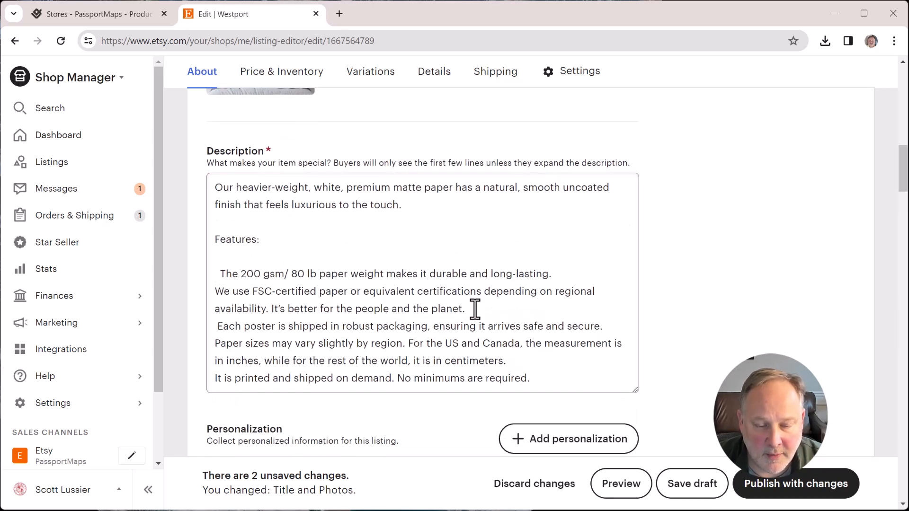
pyautogui.moveTo(216, 190); pyautogui.dragTo(625, 392)
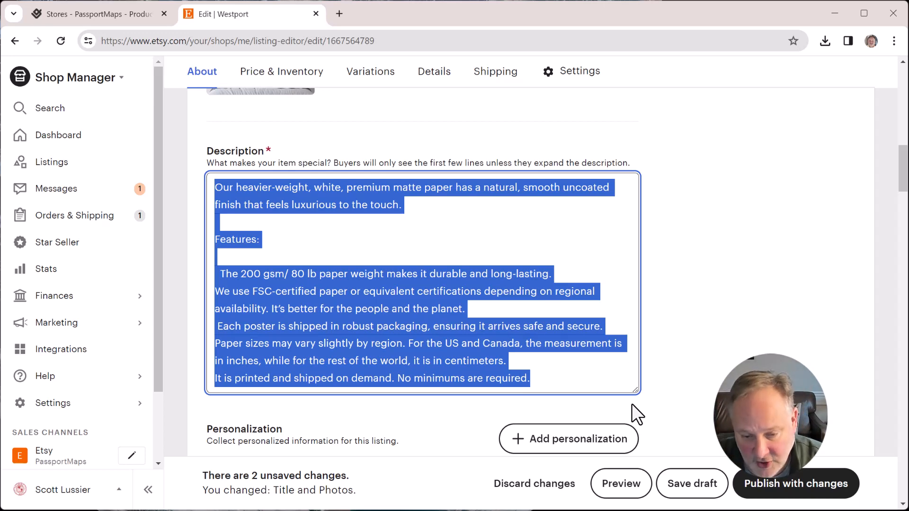
pyautogui.scroll(-1, 572, 307)
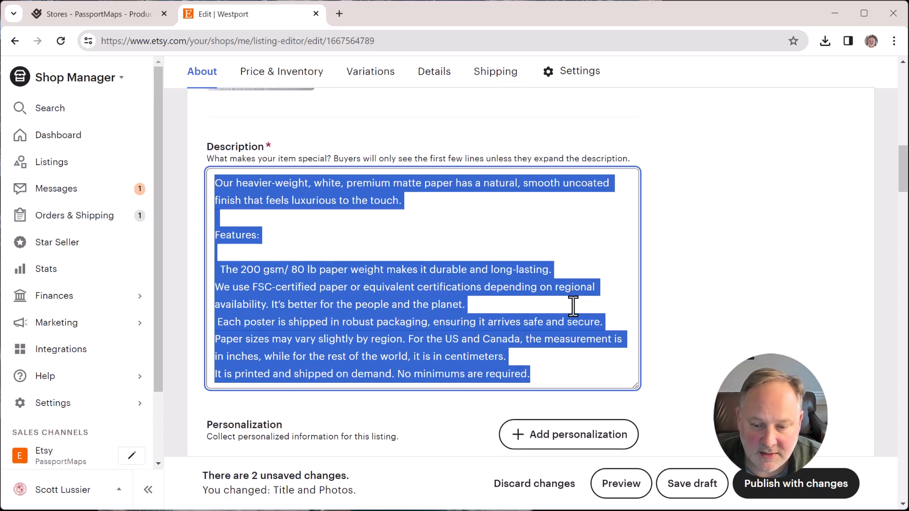
pyautogui.scroll(-3, 573, 307)
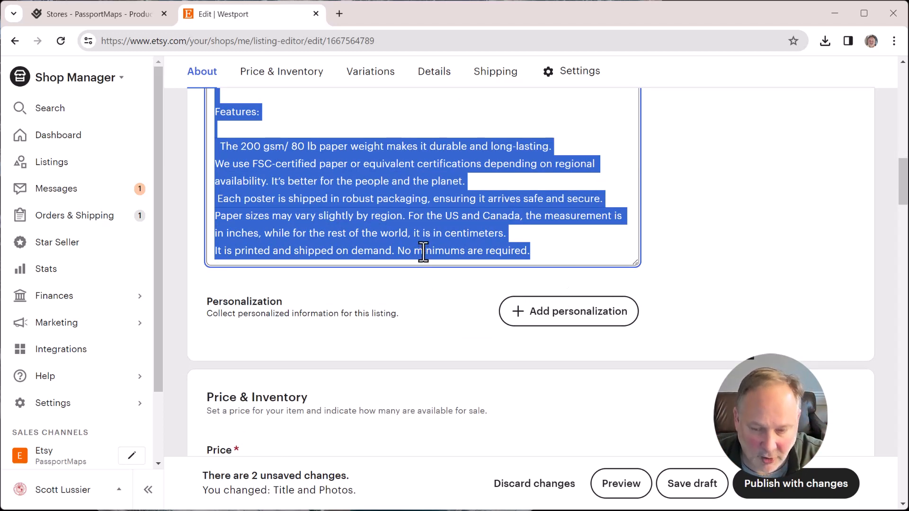
pyautogui.scroll(-4, 423, 250)
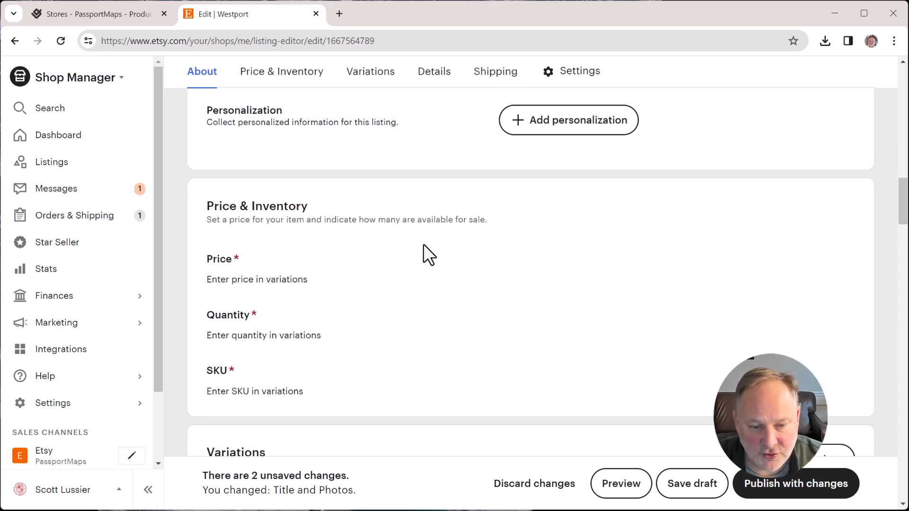
# Step: Show all variants in the variations table and check their sizes, product styles, SKUs and prices
pyautogui.scroll(-1, 437, 238)
pyautogui.scroll(-7, 436, 238)
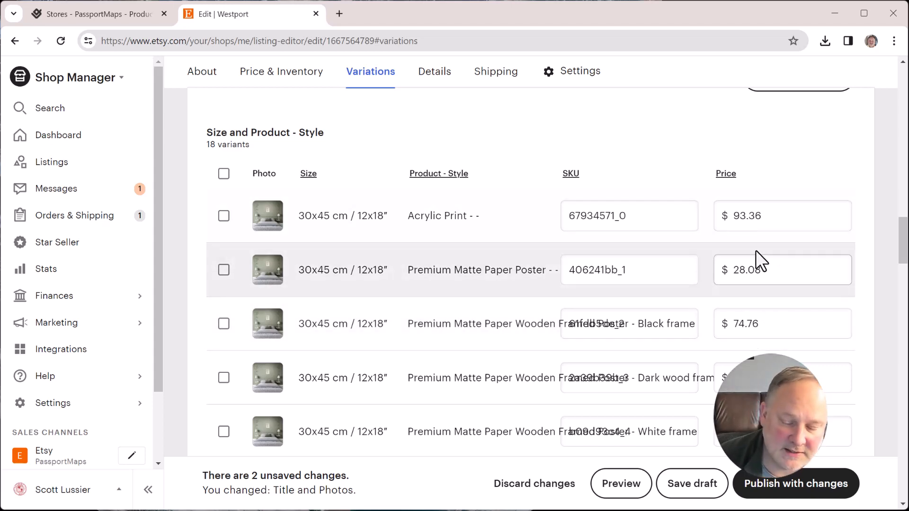
pyautogui.scroll(-9, 687, 384)
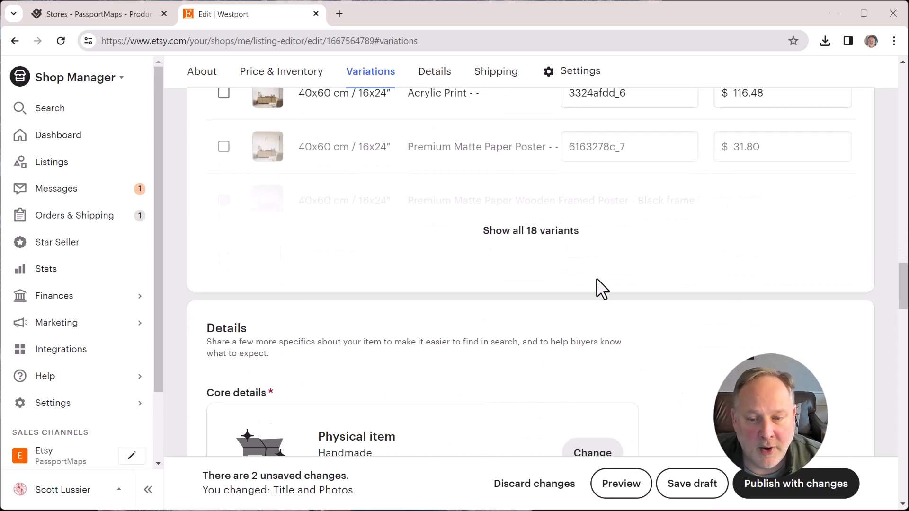
pyautogui.click(611, 222)
pyautogui.scroll(-5, 598, 285)
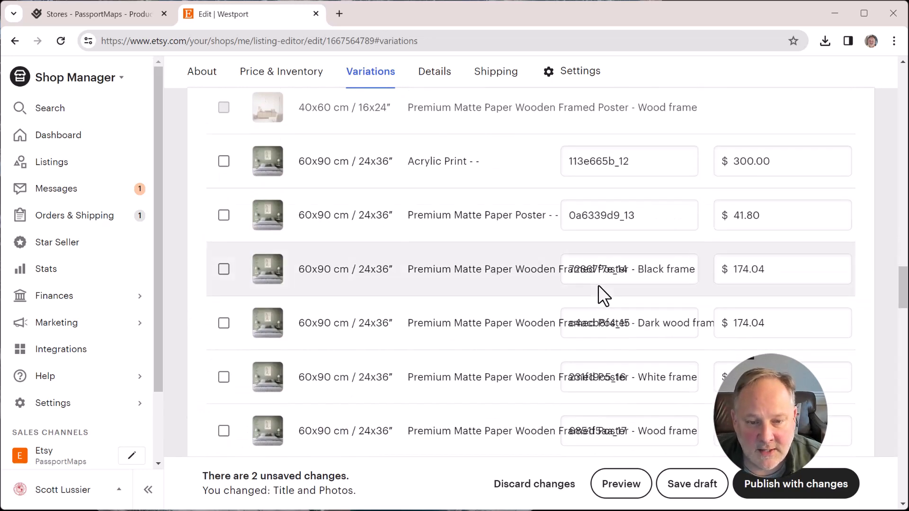
pyautogui.scroll(3, 591, 321)
pyautogui.scroll(-9, 590, 323)
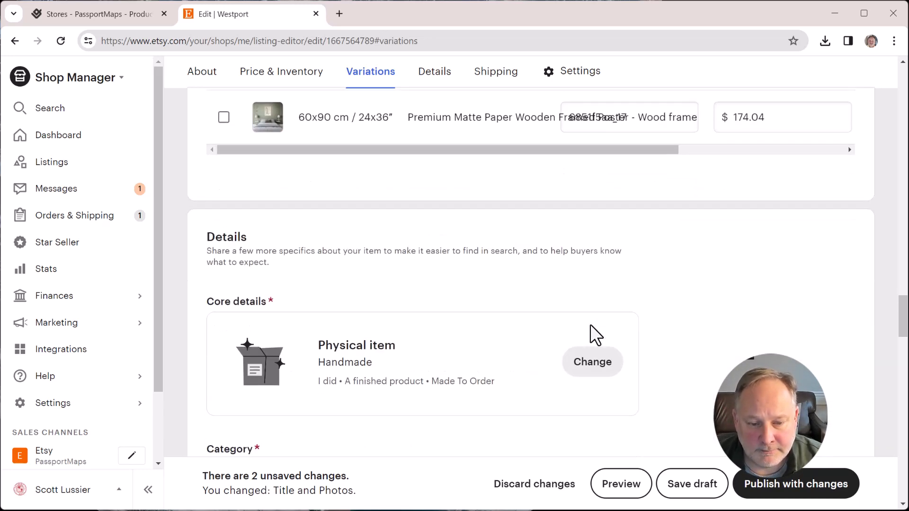
# Step: Set the listing's primary color attribute to Beige and its secondary color to Blue
pyautogui.scroll(-5, 590, 325)
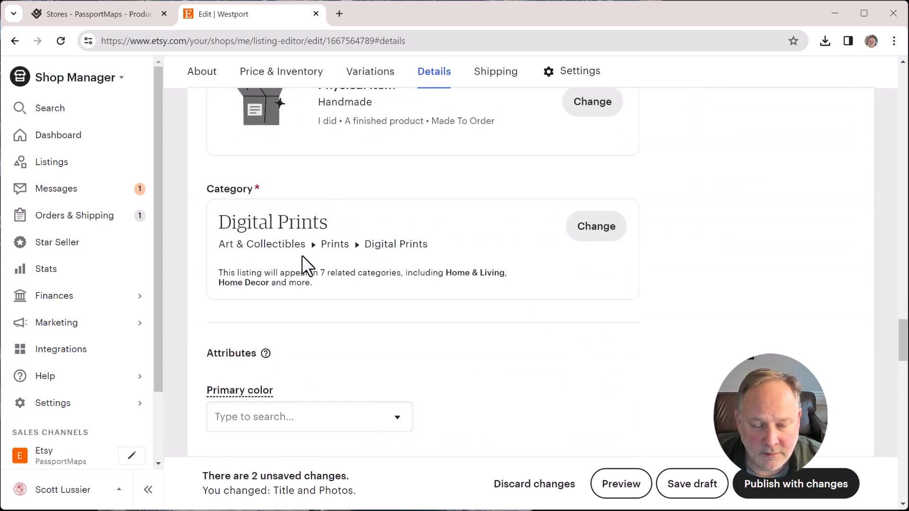
pyautogui.scroll(-5, 417, 275)
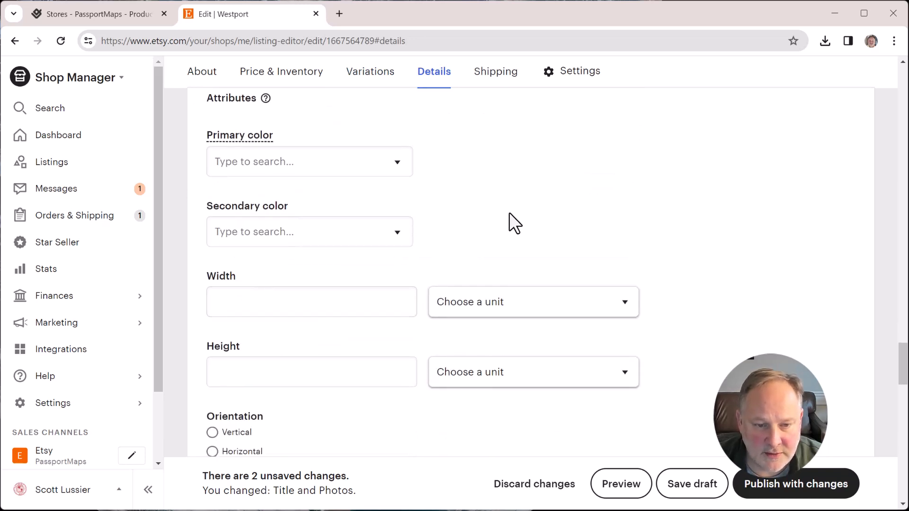
pyautogui.click(396, 162)
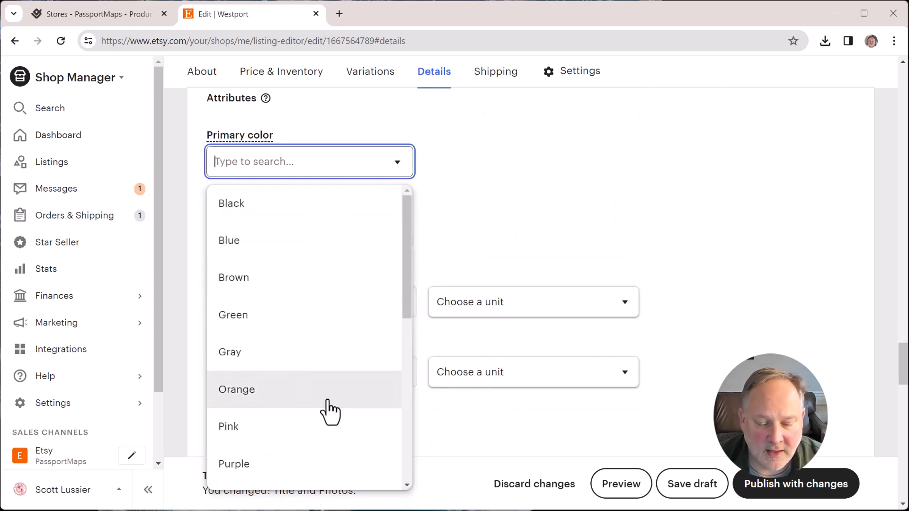
pyautogui.scroll(-1, 325, 414)
pyautogui.scroll(-4, 325, 414)
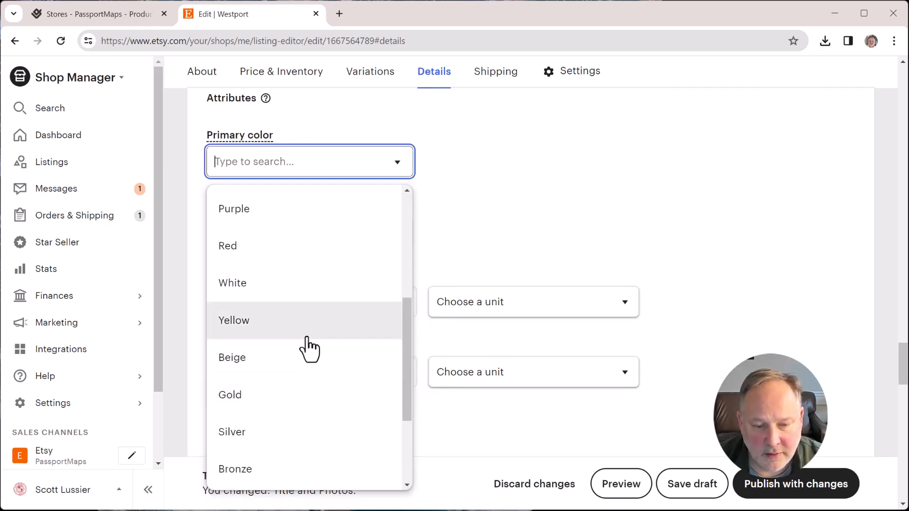
pyautogui.click(303, 359)
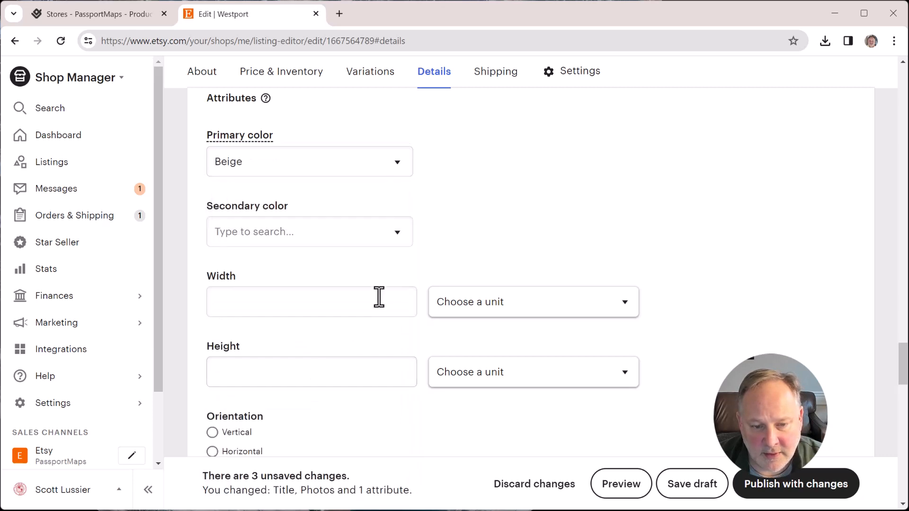
pyautogui.click(396, 231)
pyautogui.click(281, 318)
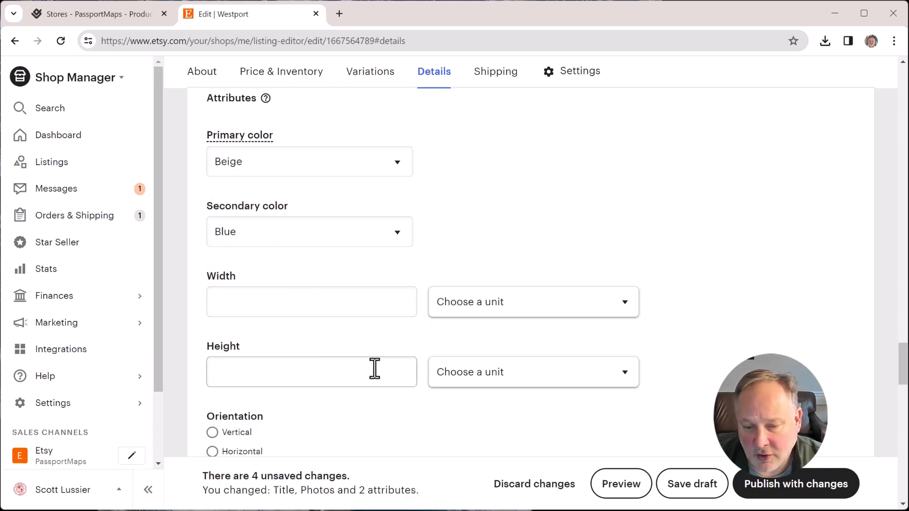
# Step: Set the listing's orientation attribute to Vertical
pyautogui.scroll(-1, 375, 367)
pyautogui.scroll(-3, 560, 341)
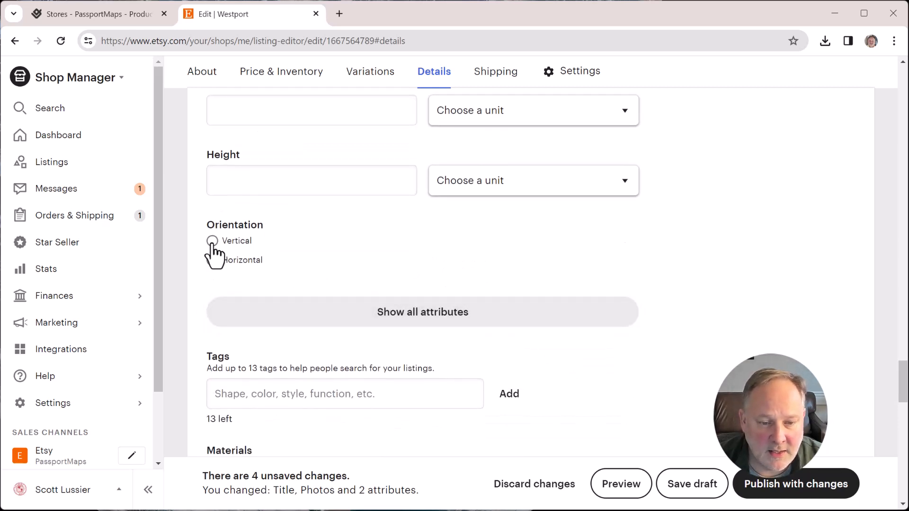
pyautogui.click(212, 241)
# Step: Add the tags "Westport" and "map" to the listing
pyautogui.scroll(-1, 666, 330)
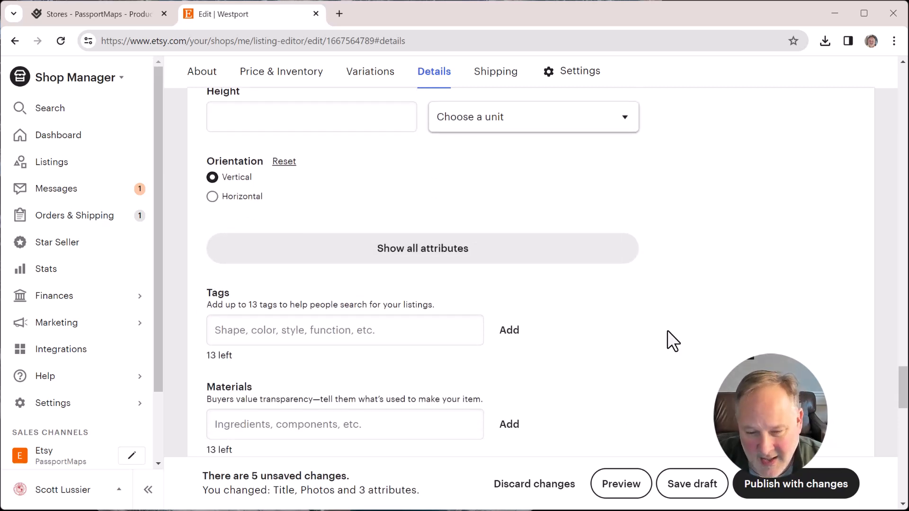
pyautogui.click(382, 334)
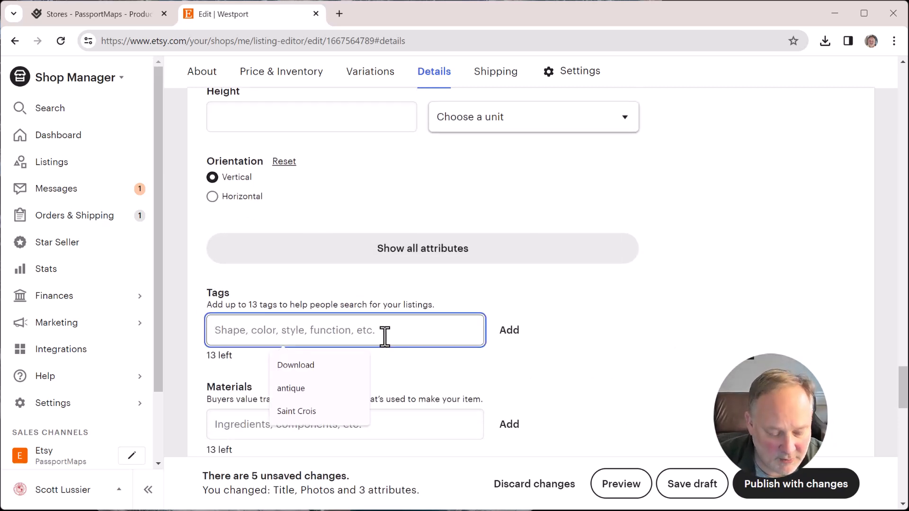
pyautogui.write('Westport')
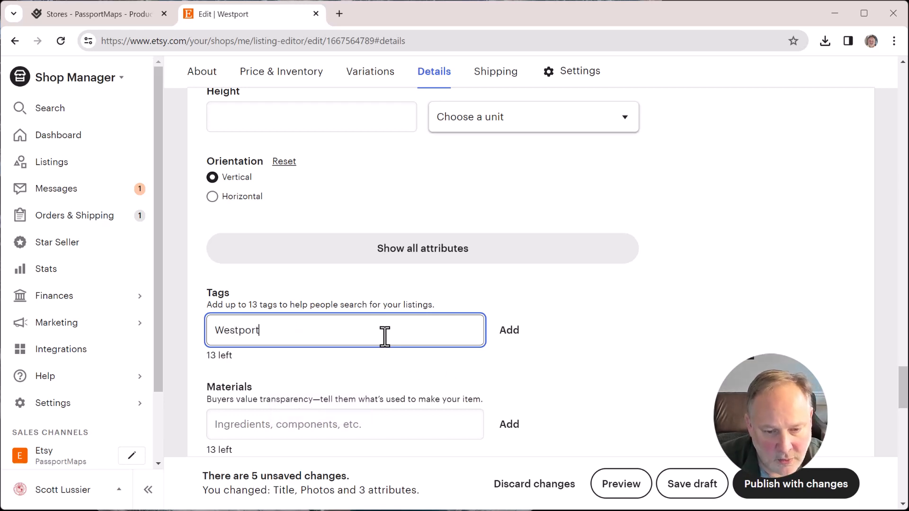
pyautogui.press('Tab')
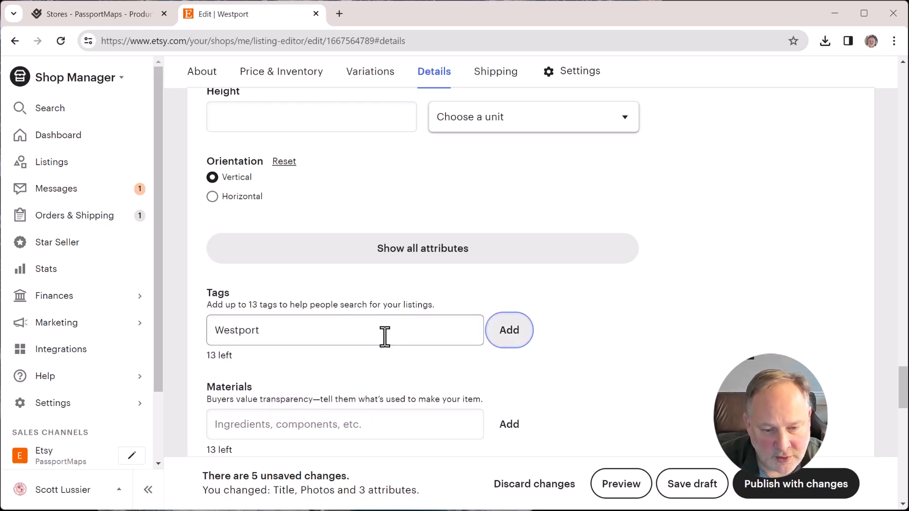
pyautogui.press('Return')
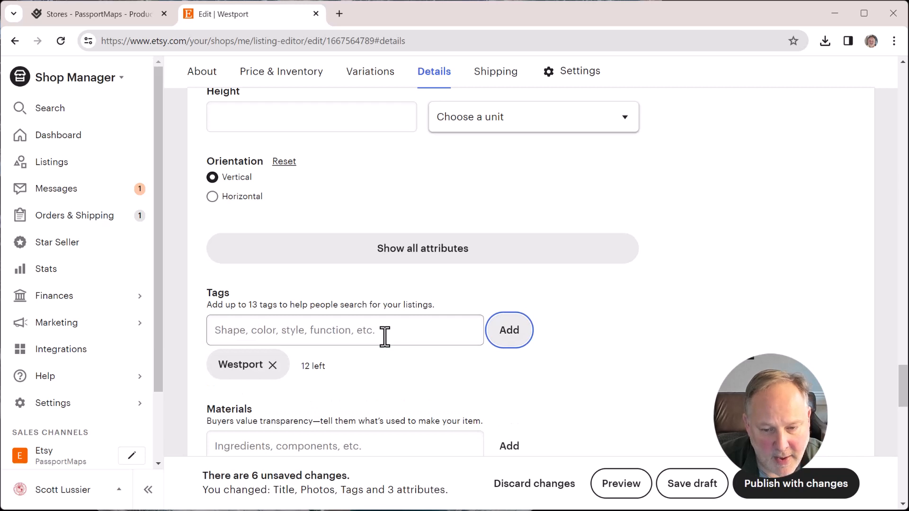
pyautogui.click(384, 334)
pyautogui.write('map')
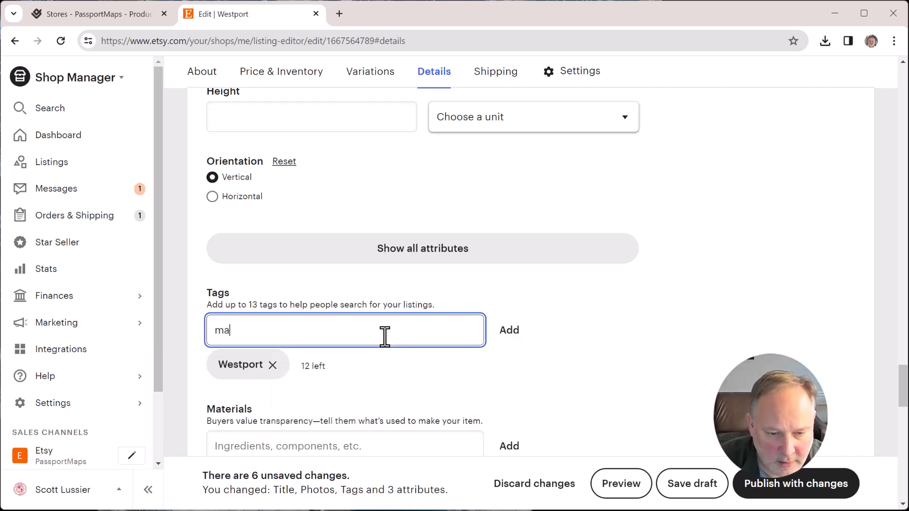
pyautogui.press('Return')
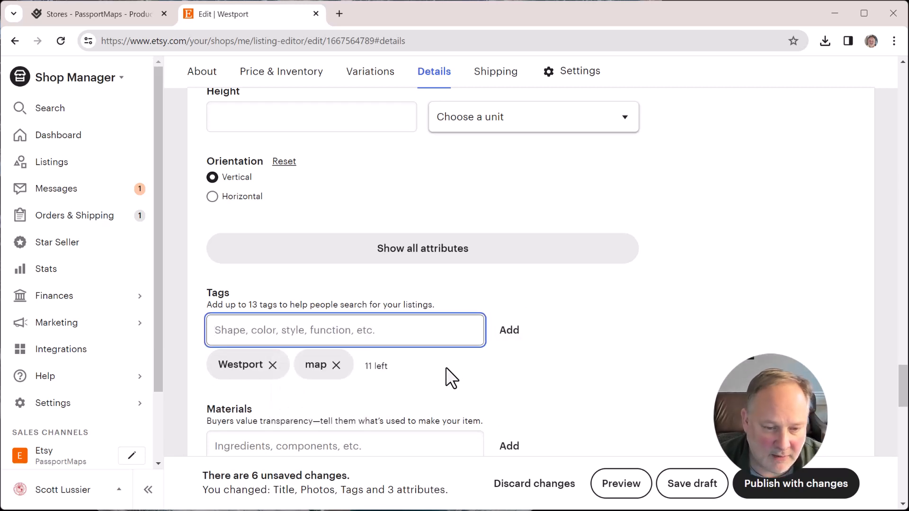
# Step: Change the listing's shipping option to the "Gelato: Free shipping" profile
pyautogui.scroll(-4, 484, 370)
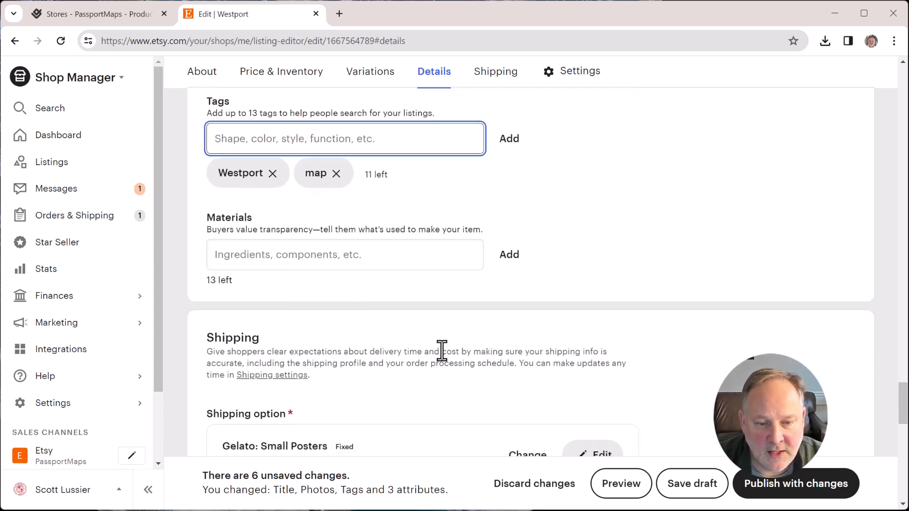
pyautogui.scroll(-4, 439, 351)
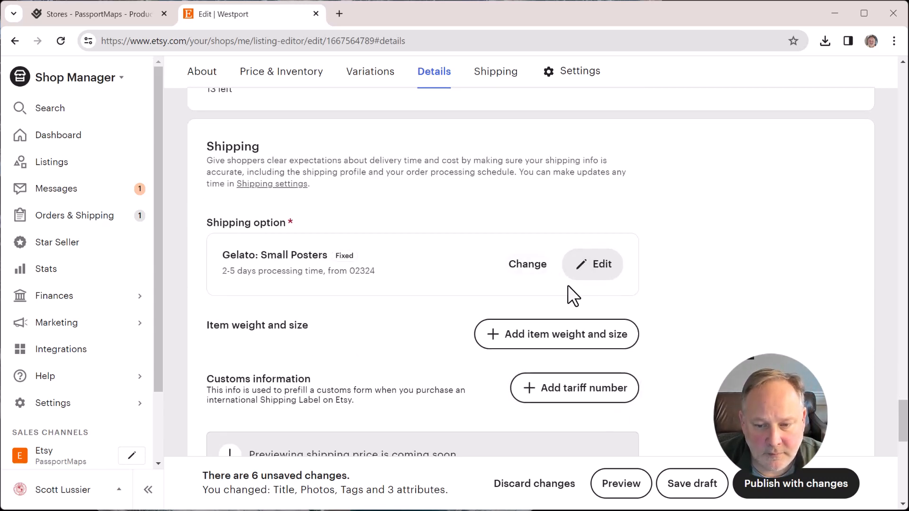
pyautogui.click(519, 266)
pyautogui.scroll(-3, 540, 274)
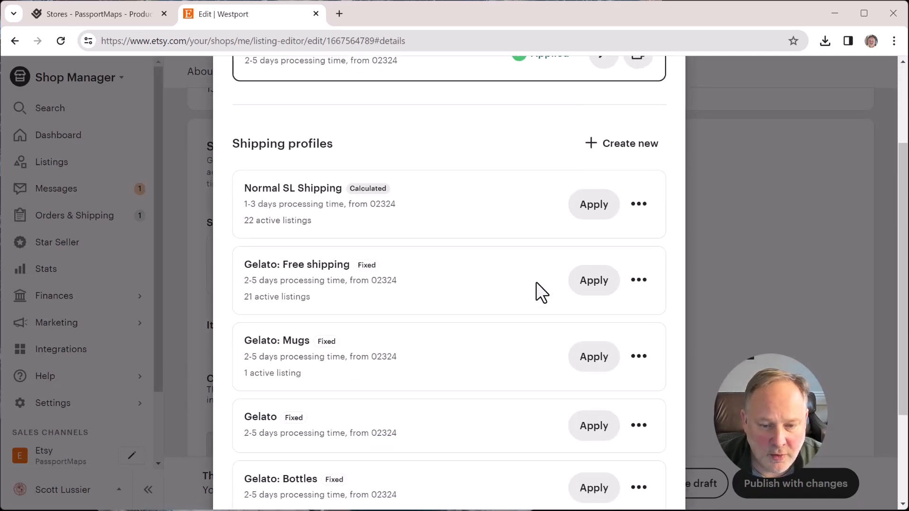
pyautogui.click(603, 282)
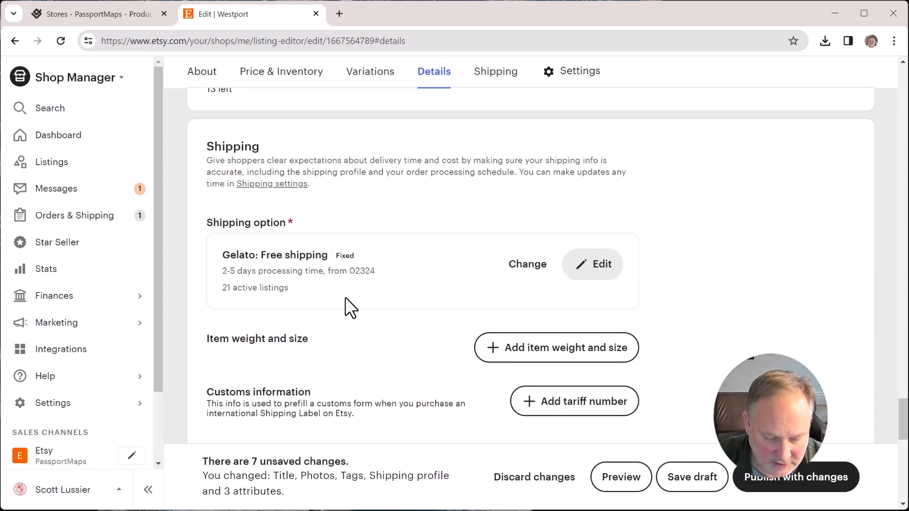
# Step: Assign the listing to the "Old Topo Style" shop section
pyautogui.scroll(-5, 472, 260)
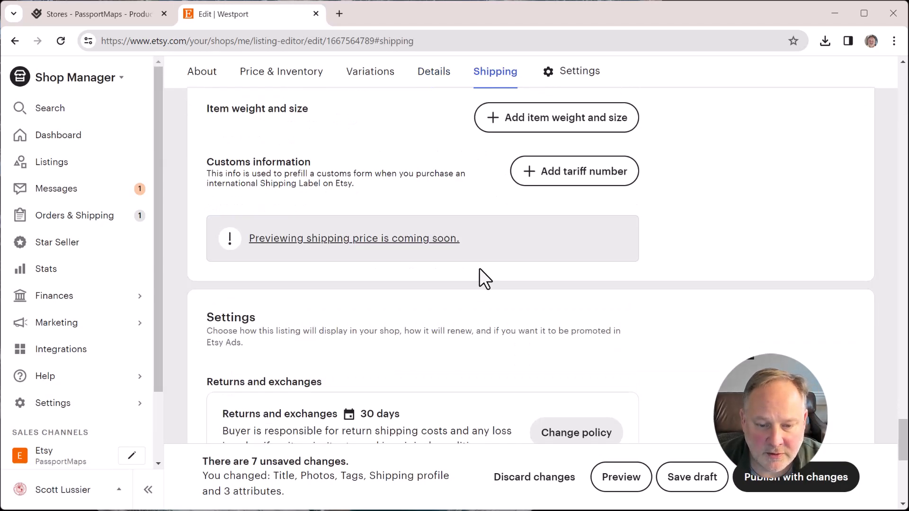
pyautogui.scroll(-5, 480, 273)
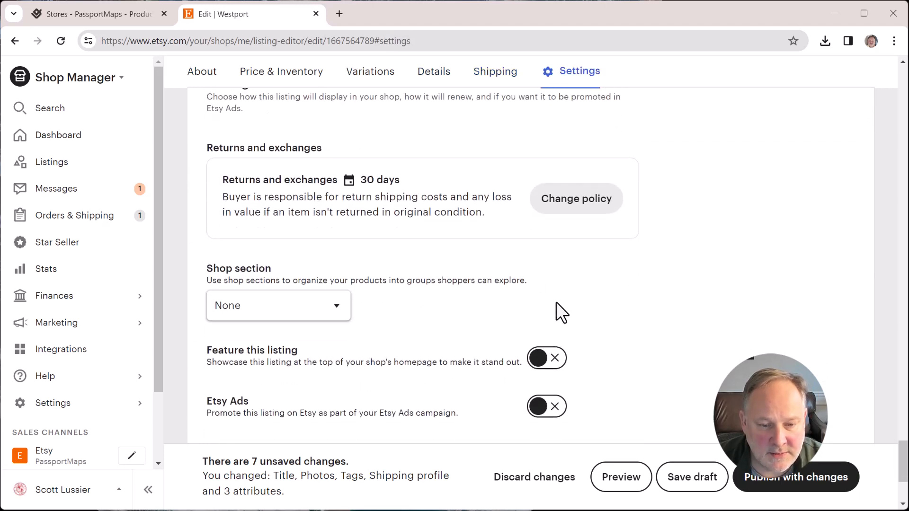
pyautogui.scroll(-2, 556, 302)
pyautogui.click(343, 202)
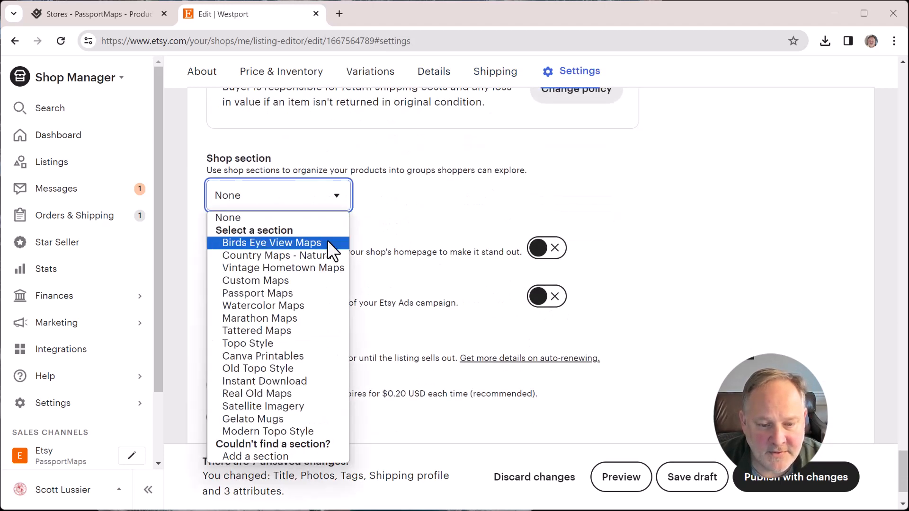
pyautogui.click(283, 369)
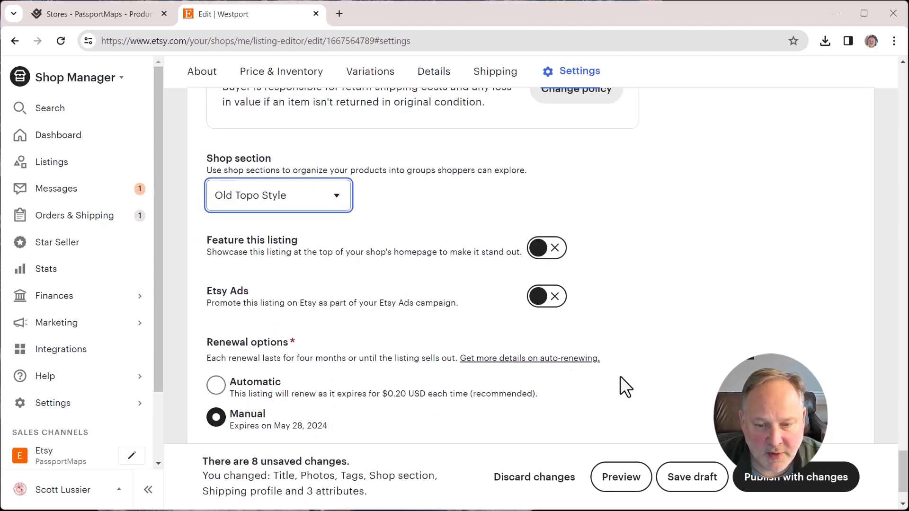
# Step: Preview the listing with size 30x45 cm / 12x18″ and the Premium Matte Paper Wooden Framed Poster in the dark wood frame style
pyautogui.scroll(-2, 612, 328)
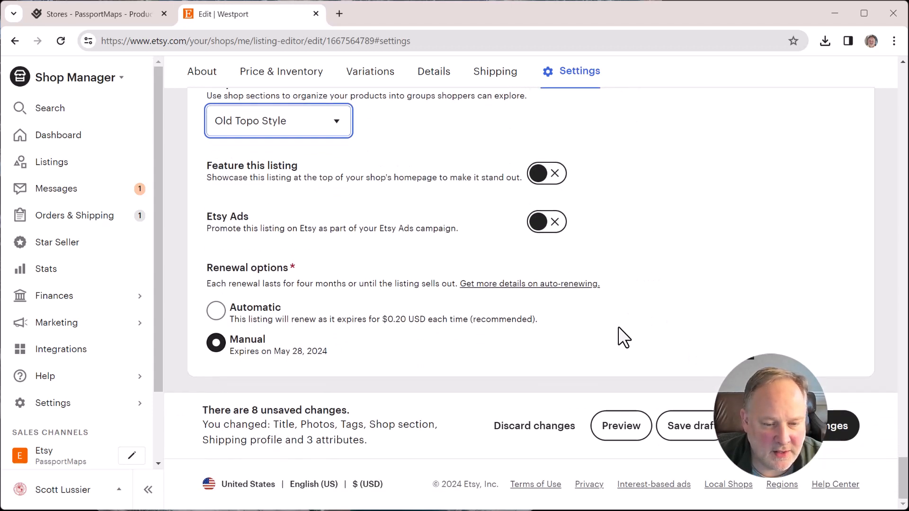
pyautogui.click(601, 426)
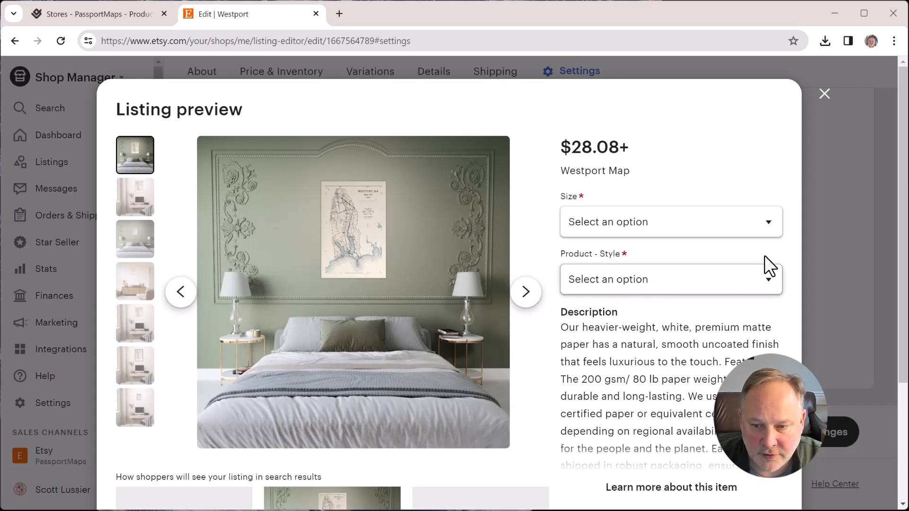
pyautogui.click(759, 233)
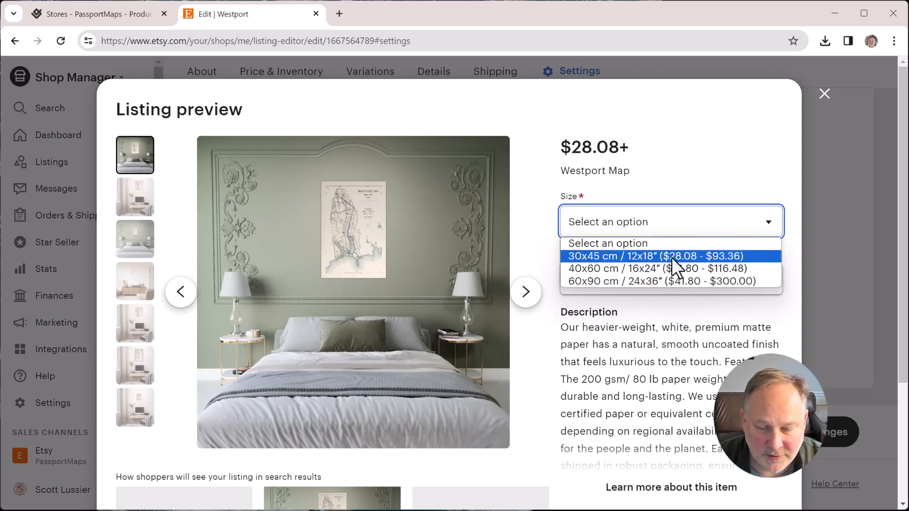
pyautogui.click(652, 257)
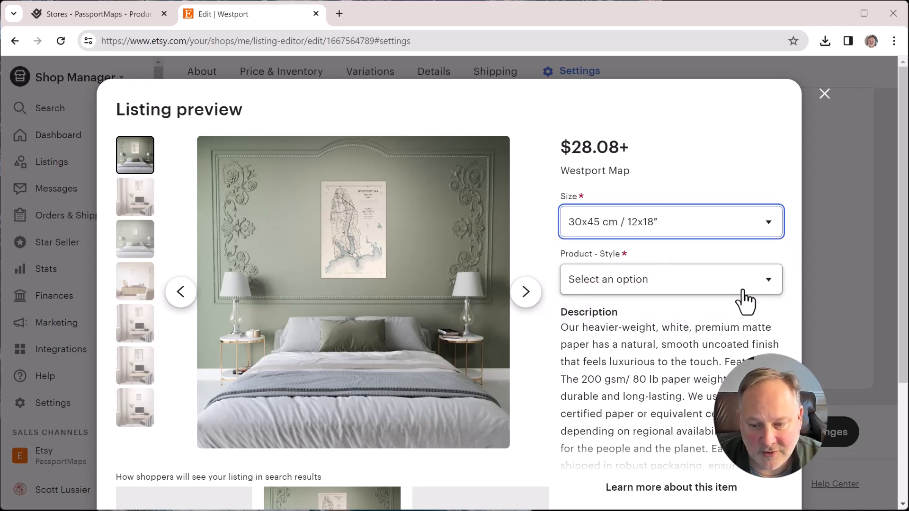
pyautogui.click(765, 287)
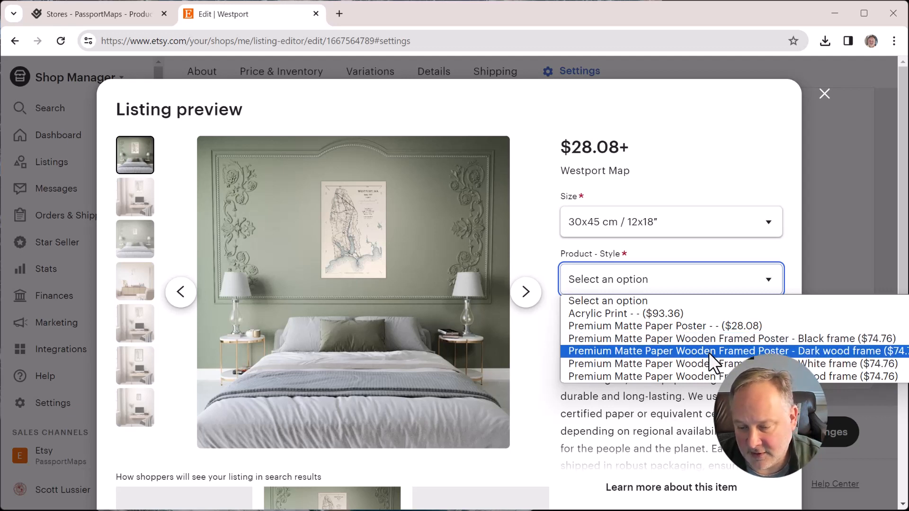
pyautogui.click(663, 348)
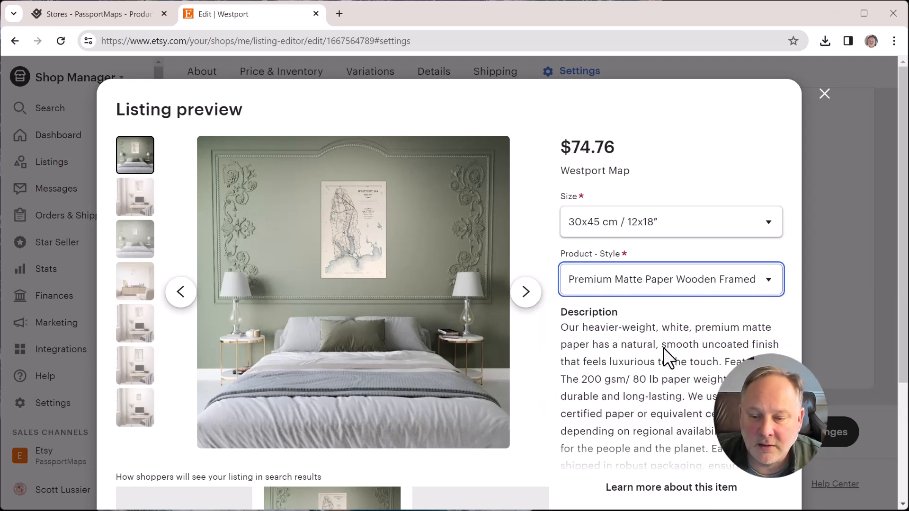
# Step: Check the previewed description and how the listing appears in search results, and close the preview
pyautogui.scroll(-3, 693, 258)
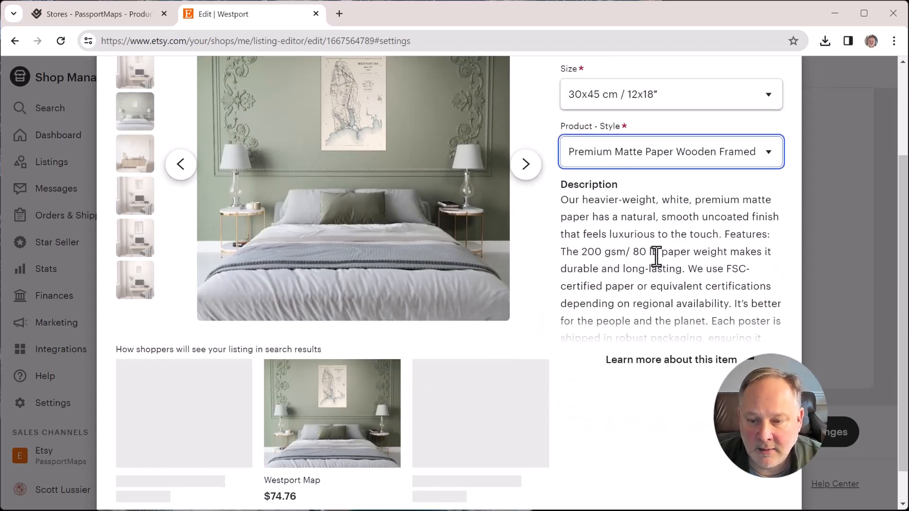
pyautogui.scroll(-1, 642, 264)
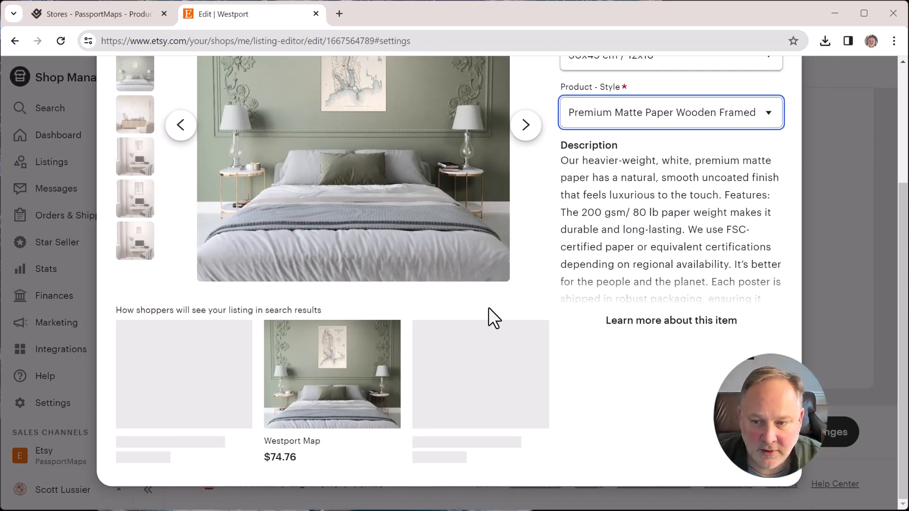
pyautogui.scroll(4, 489, 309)
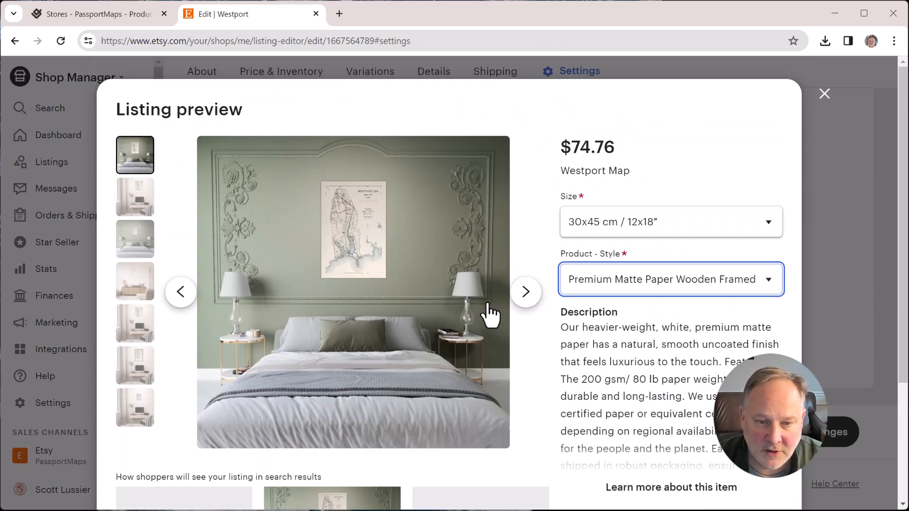
pyautogui.click(826, 95)
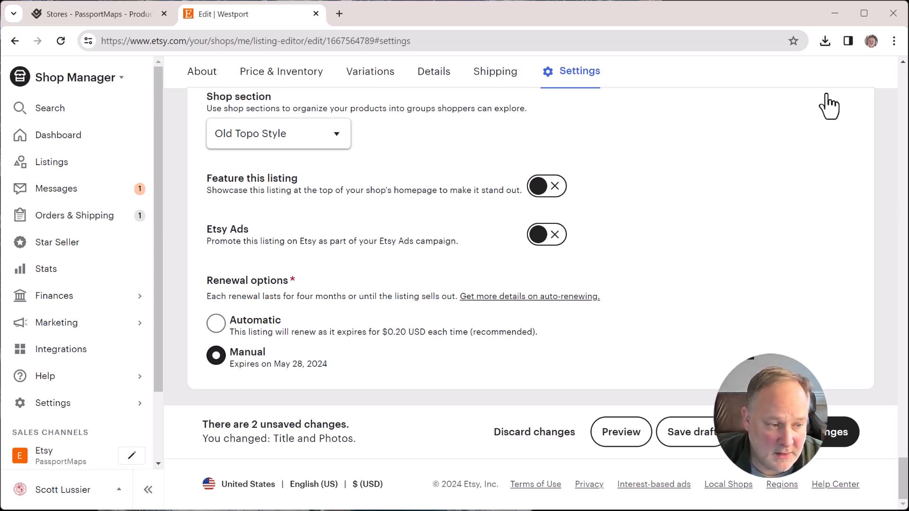
pyautogui.click(340, 16)
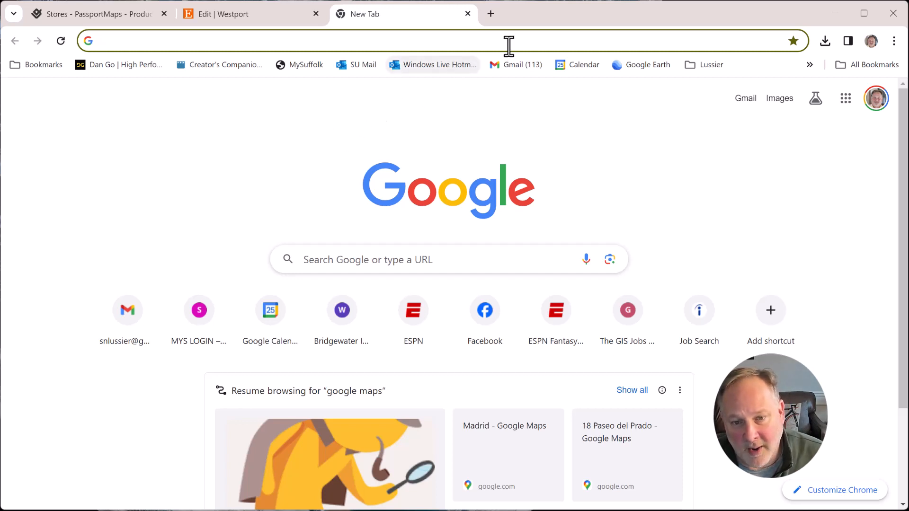
pyautogui.click(467, 13)
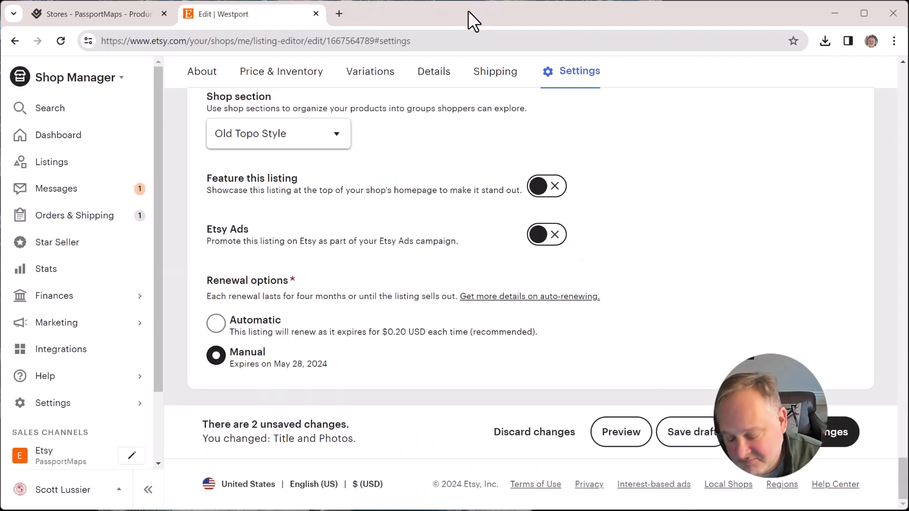